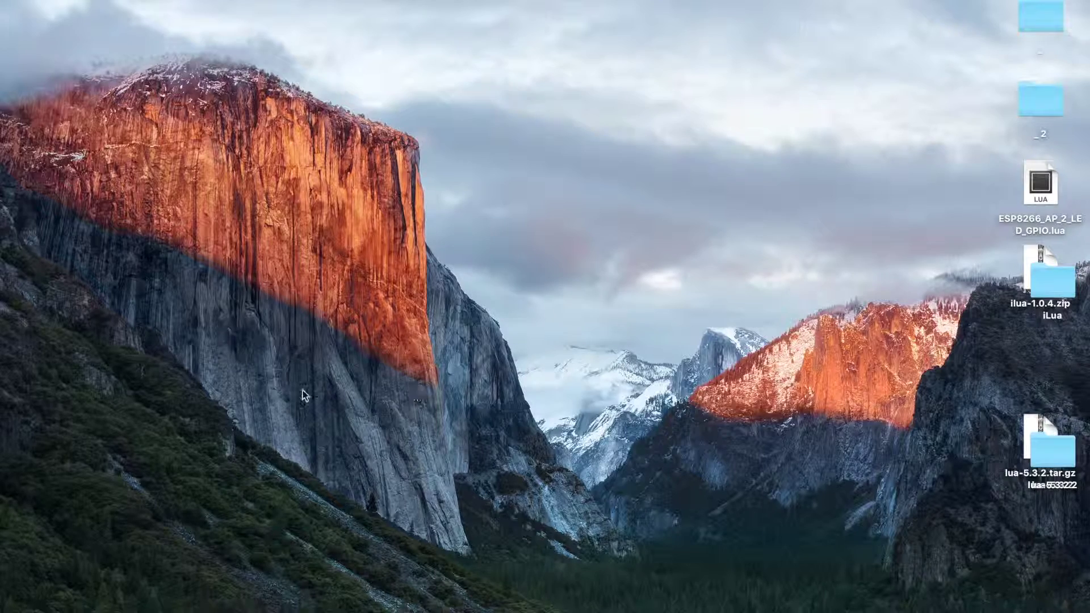
Step: Launch Google Chrome from the Dock to a new tab with Google search
left_click(139, 593)
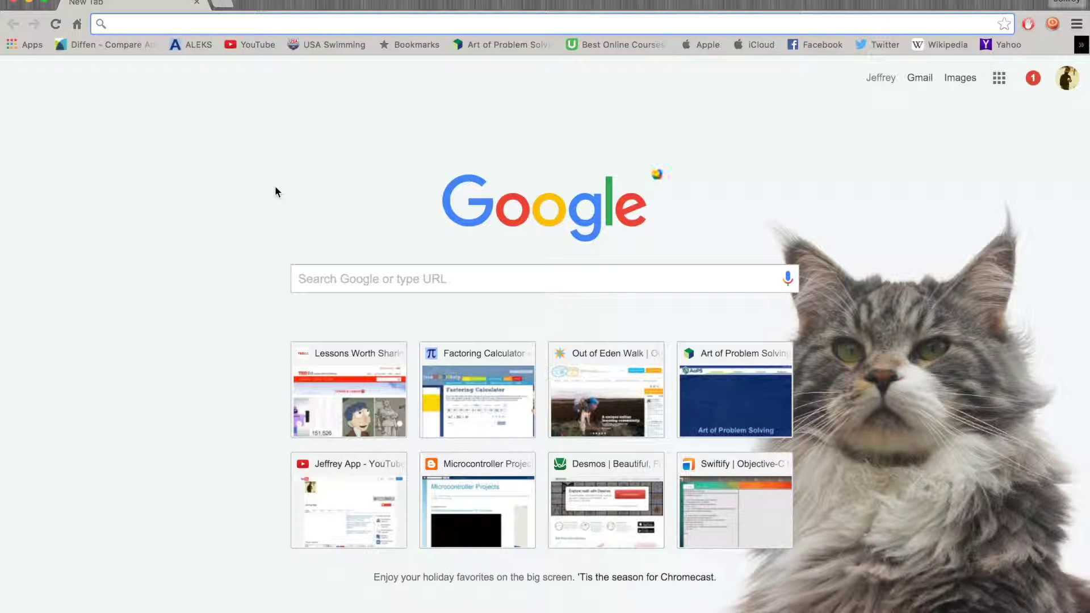
Step: Go to the cadsoftusa.com EAGLE download page and scroll to the Windows, Linux and Mac sections
type("cadsoftusa.com")
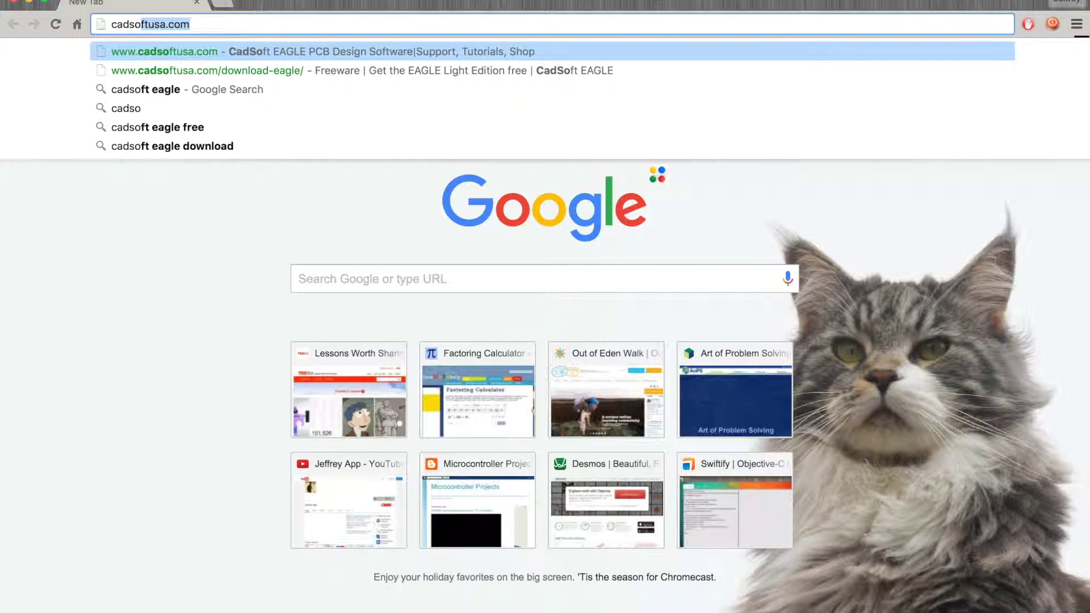
key("Down")
key("Return")
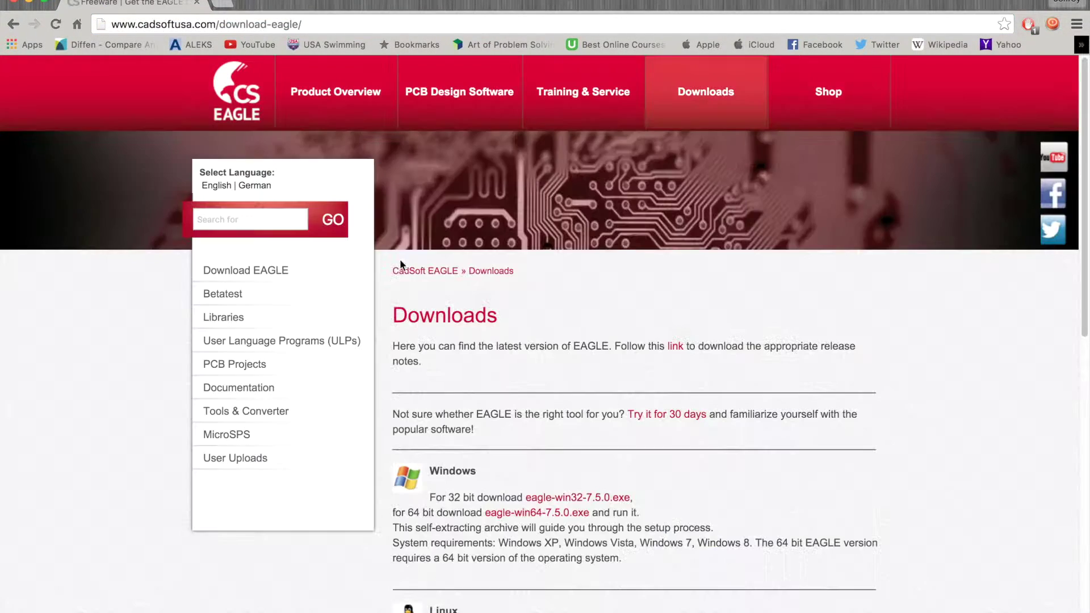
scroll(470, 394, "down", 10)
scroll(470, 393, "up", 5)
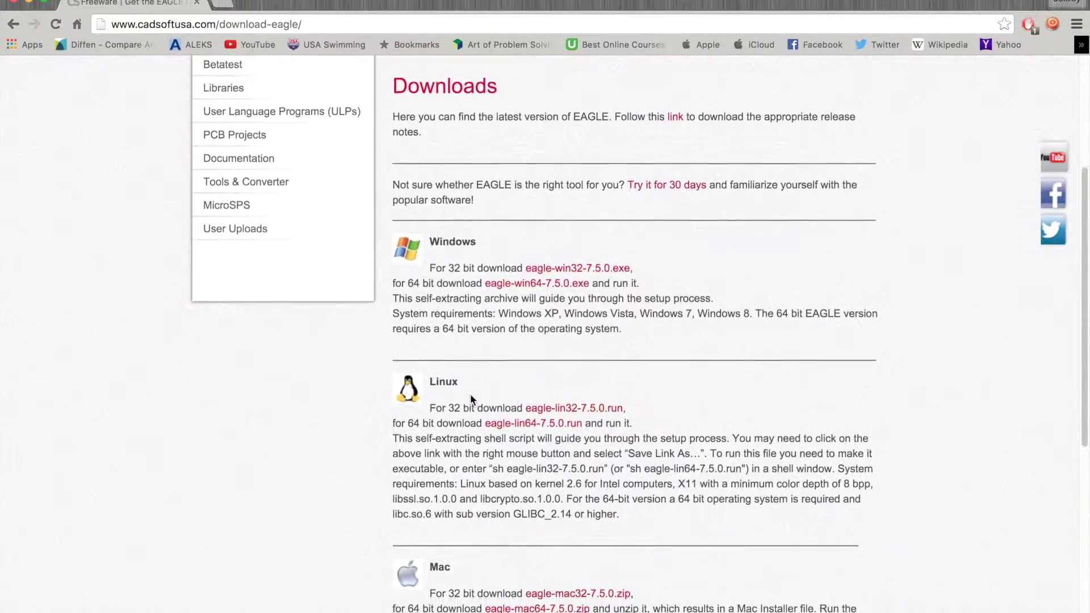
scroll(470, 394, "down", 2)
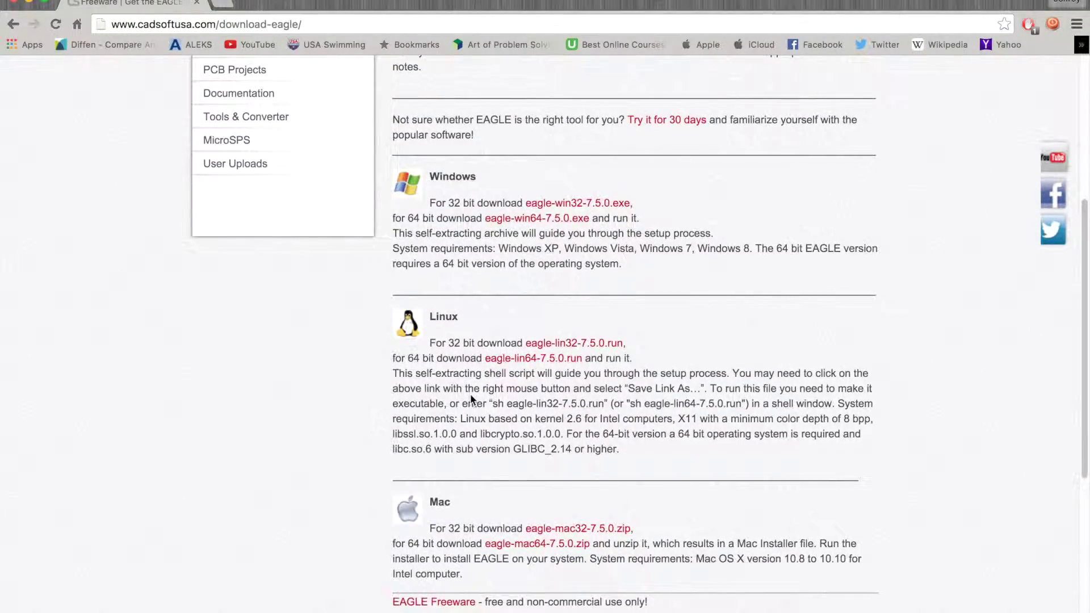
scroll(470, 393, "down", 1)
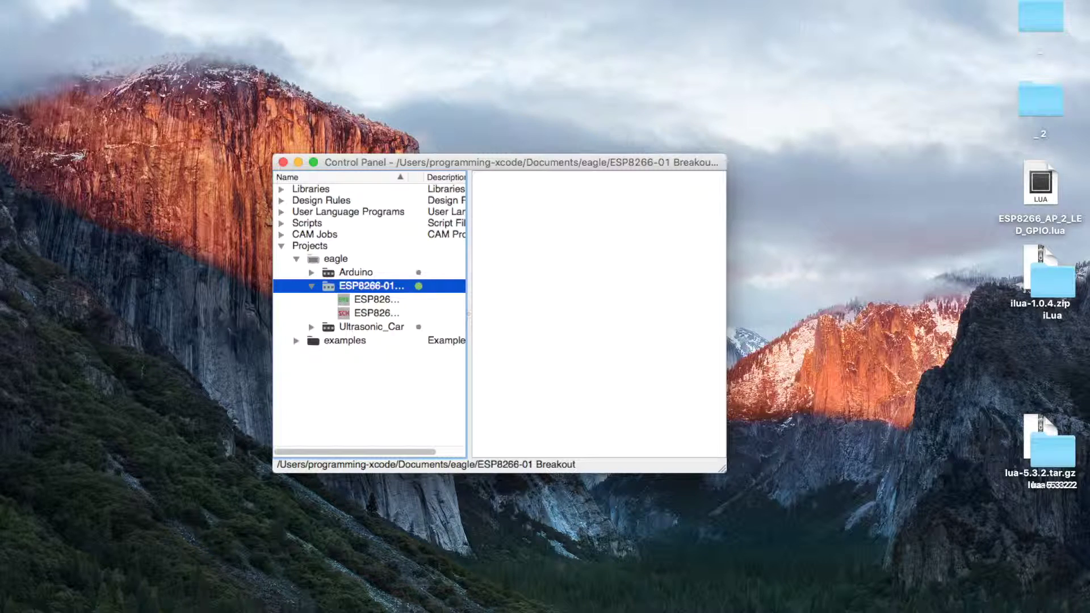
Step: Create a new project via File > Open > Project and rename it 'LED board'
left_click(101, 1)
mouse_move(115, 8)
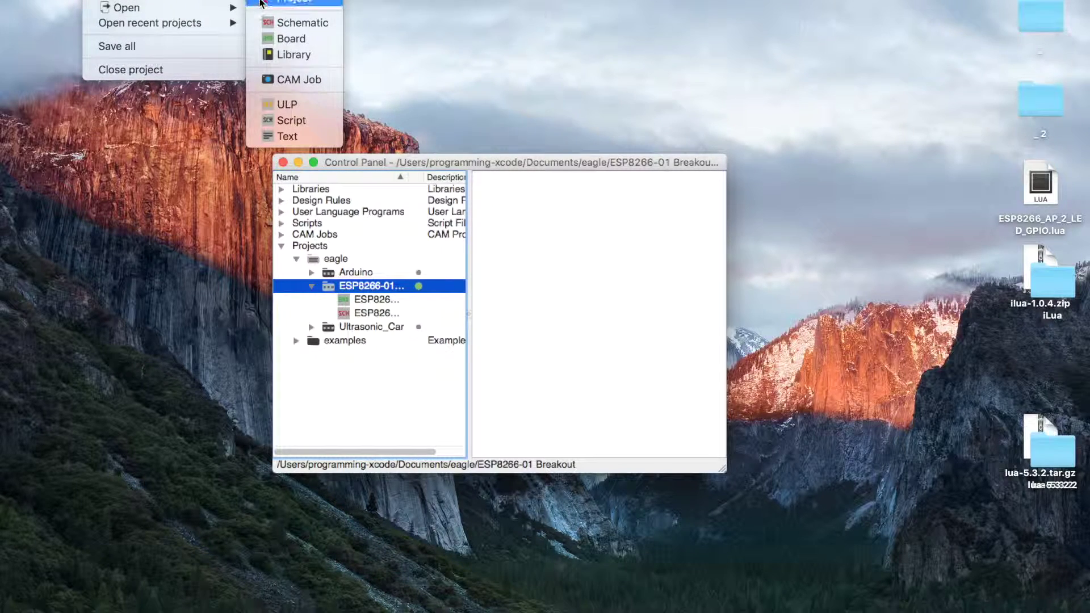
left_click(287, 4)
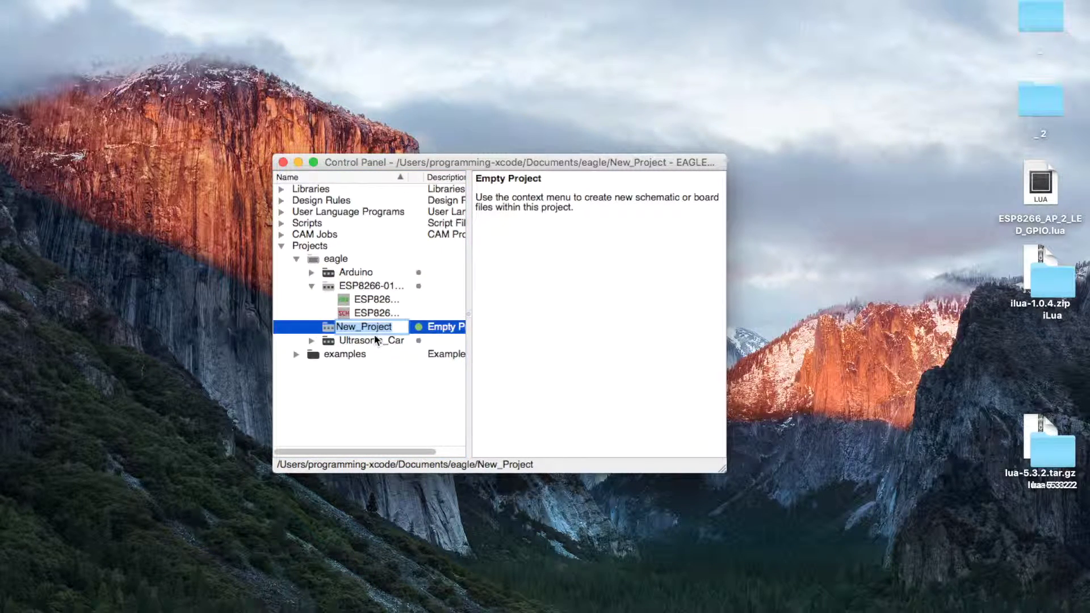
key("BackSpace")
type("LED board")
key("Return")
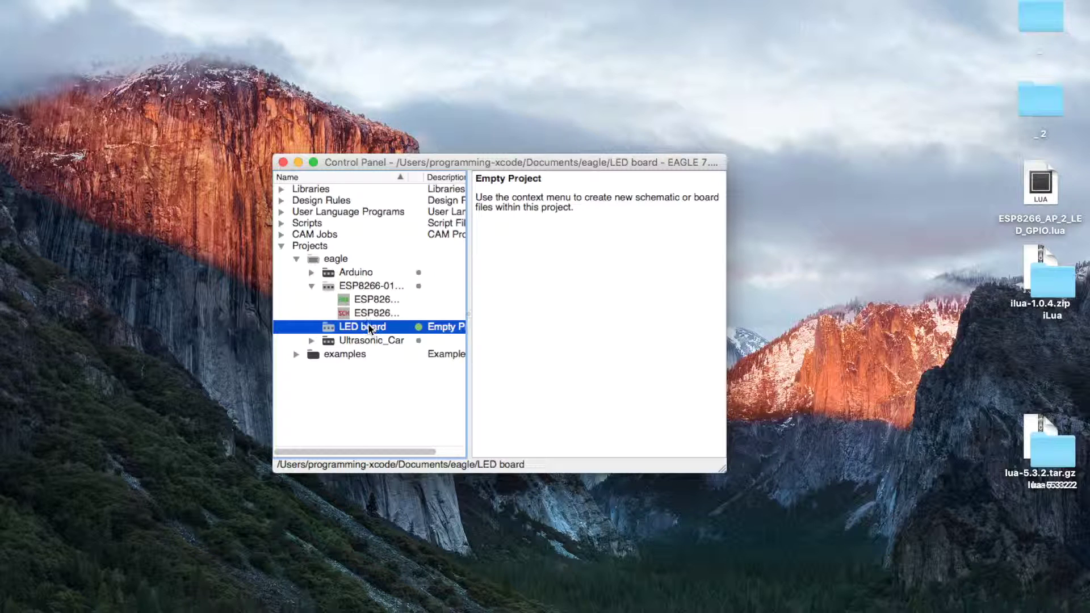
right_click(368, 328)
Step: Create a new schematic in the LED board project and maximise its window
mouse_move(414, 346)
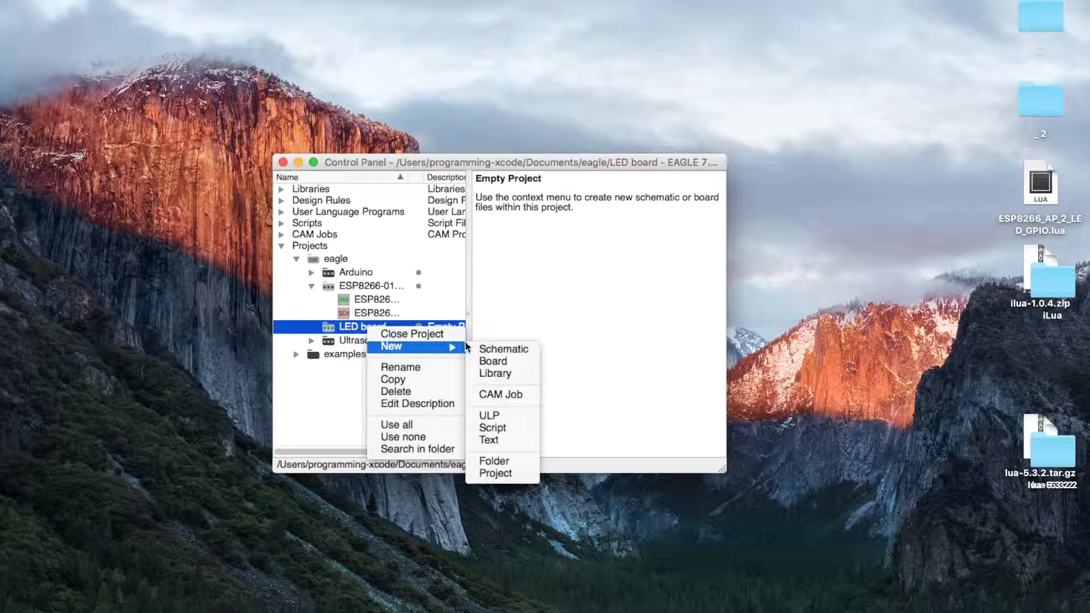
left_click(482, 350)
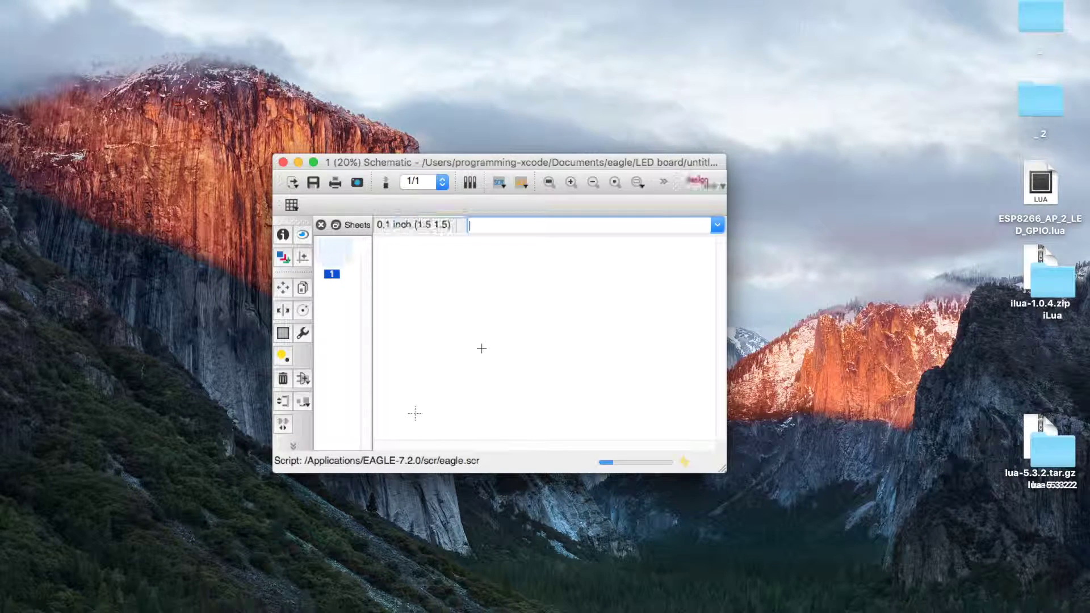
left_click(314, 163)
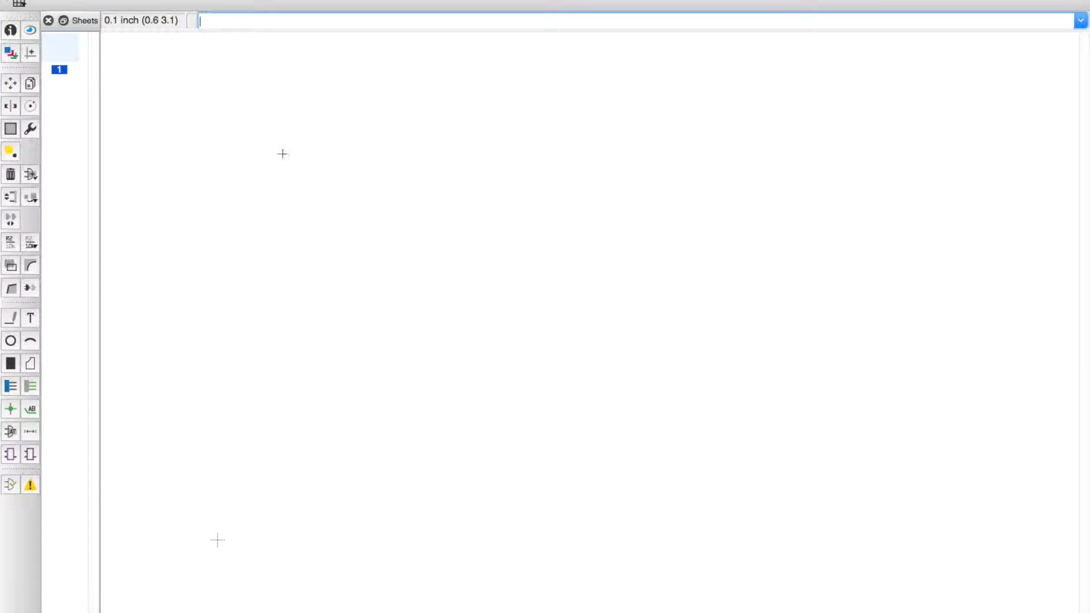
Step: Add the pinhead library's PINHD-1X2 (package 1X02) header and place it as JP1
left_click(32, 174)
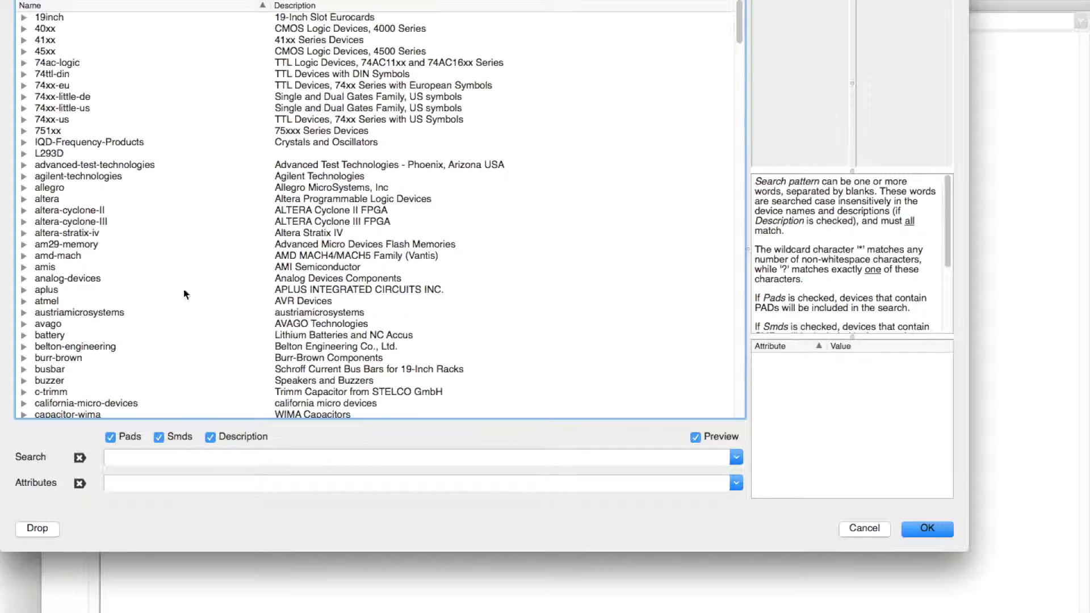
left_click(138, 458)
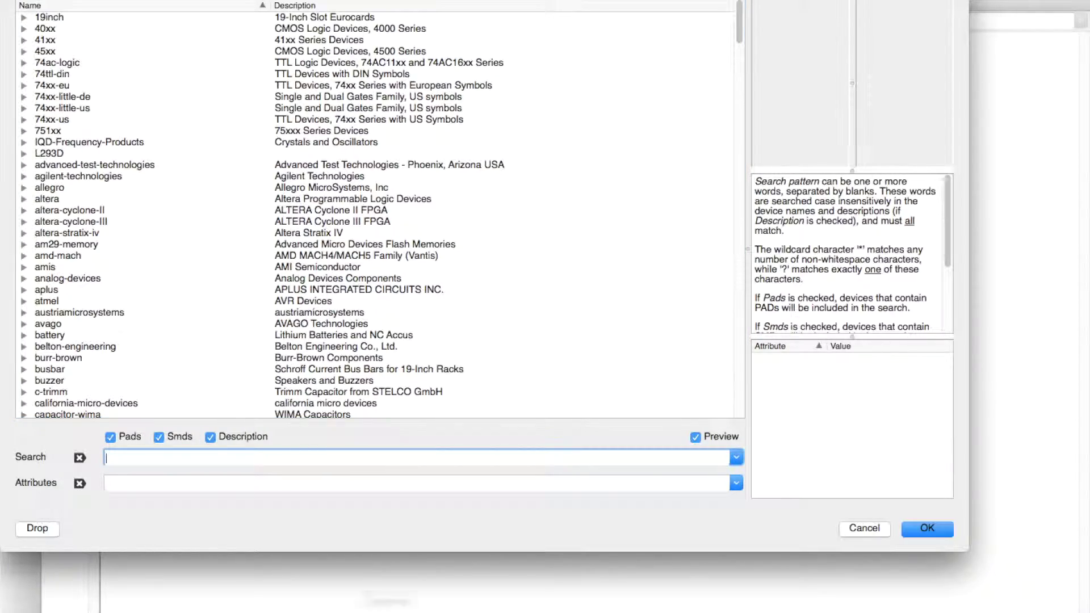
scroll(310, 362, "down", 15)
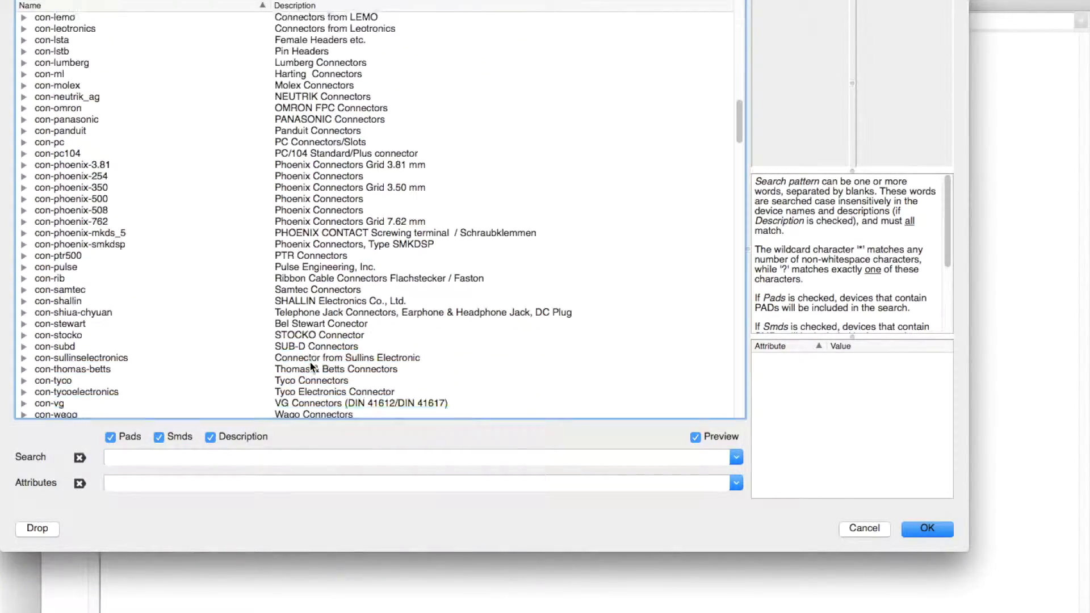
scroll(310, 362, "down", 20)
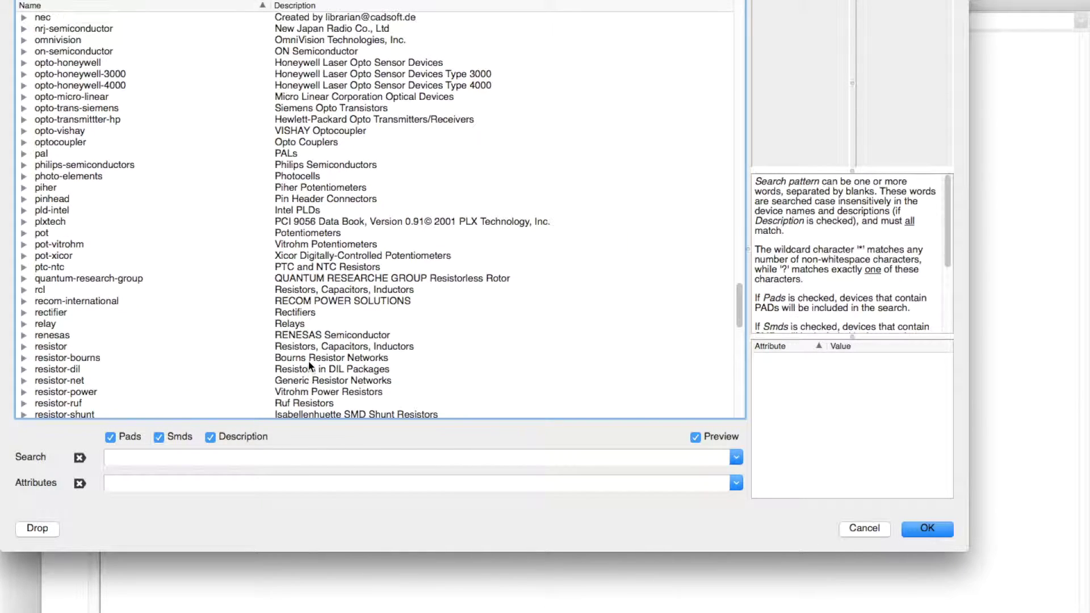
scroll(308, 360, "up", 1)
left_click(24, 210)
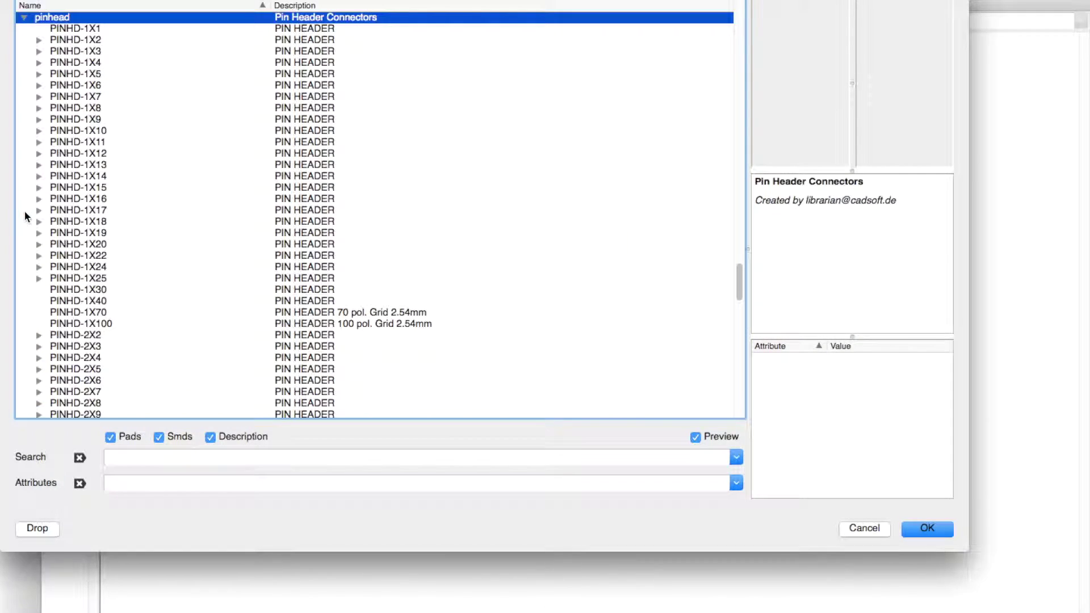
scroll(23, 31, "down", 1)
left_click(42, 27)
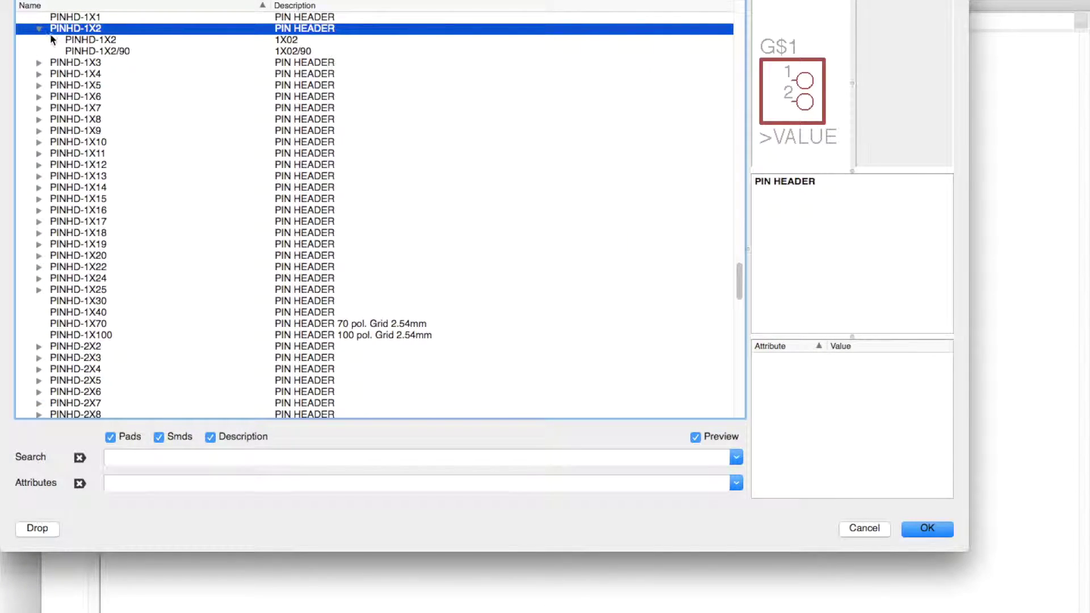
left_click(85, 41)
left_click(926, 529)
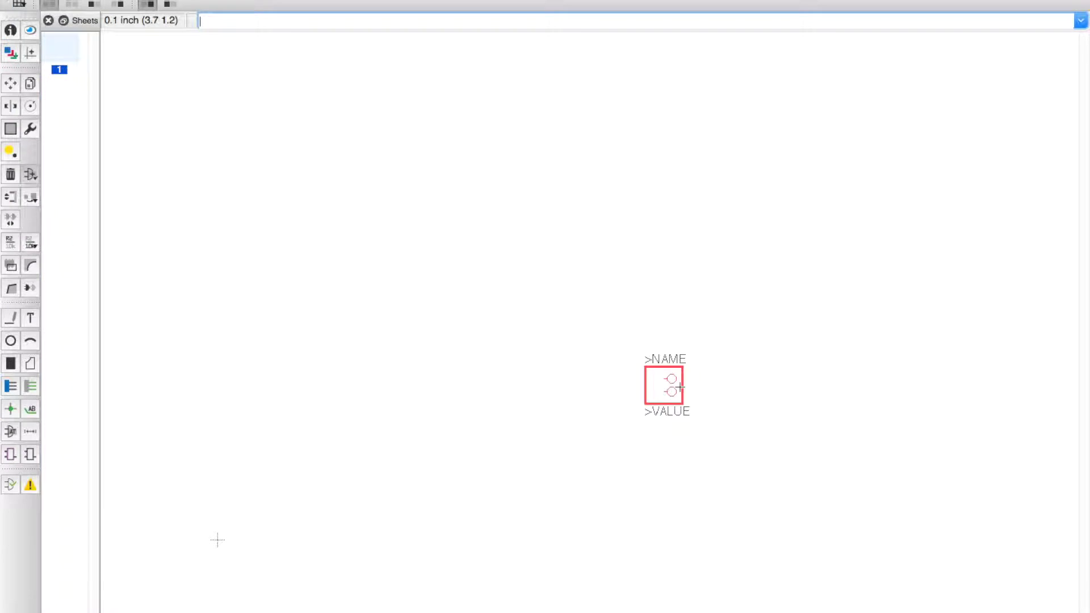
left_click(436, 280)
key("Escape")
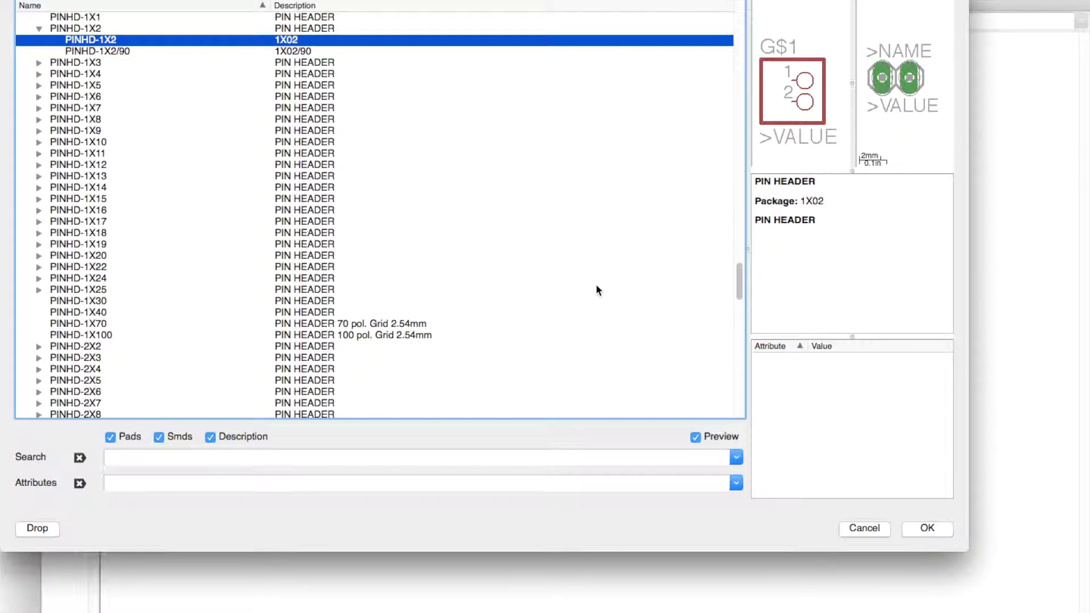
left_click(869, 529)
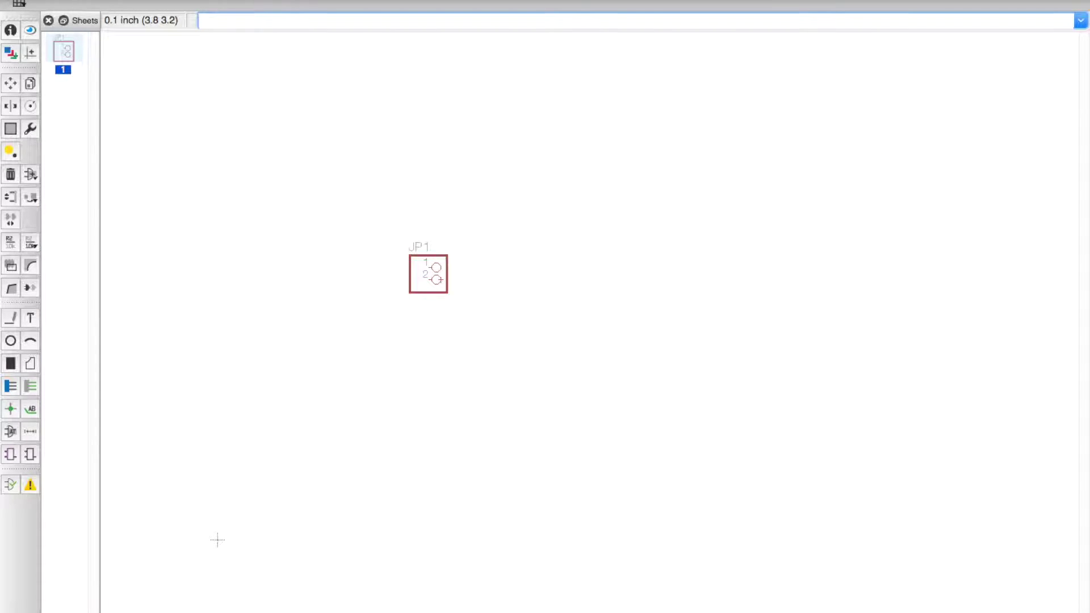
key("ctrl+super+f")
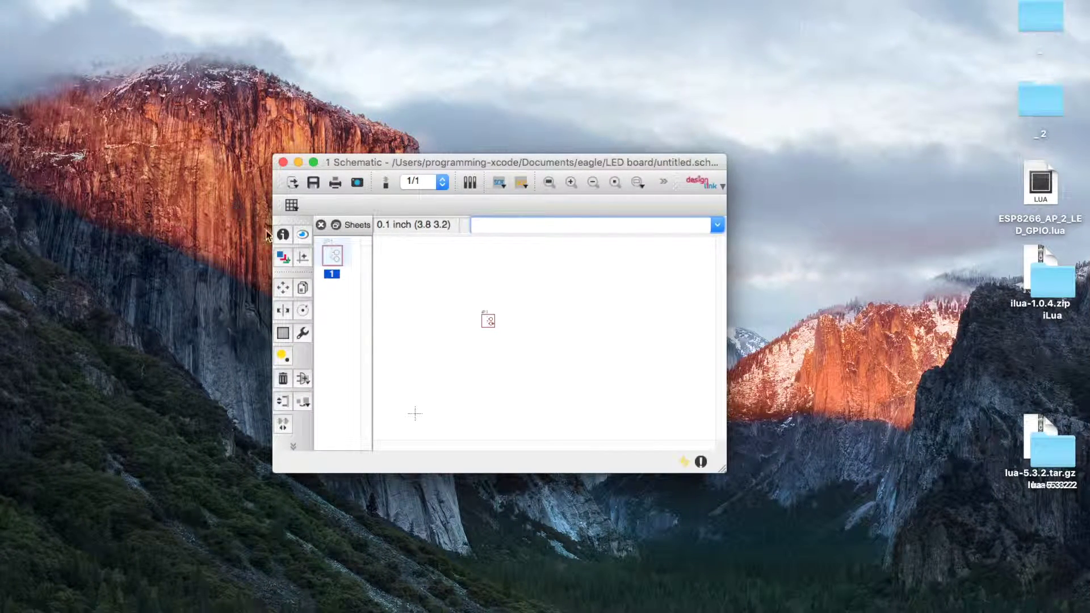
Step: Switch to Chrome and Google-search 'adafruit eagle', fixing the misspelled query
mouse_move(262, 611)
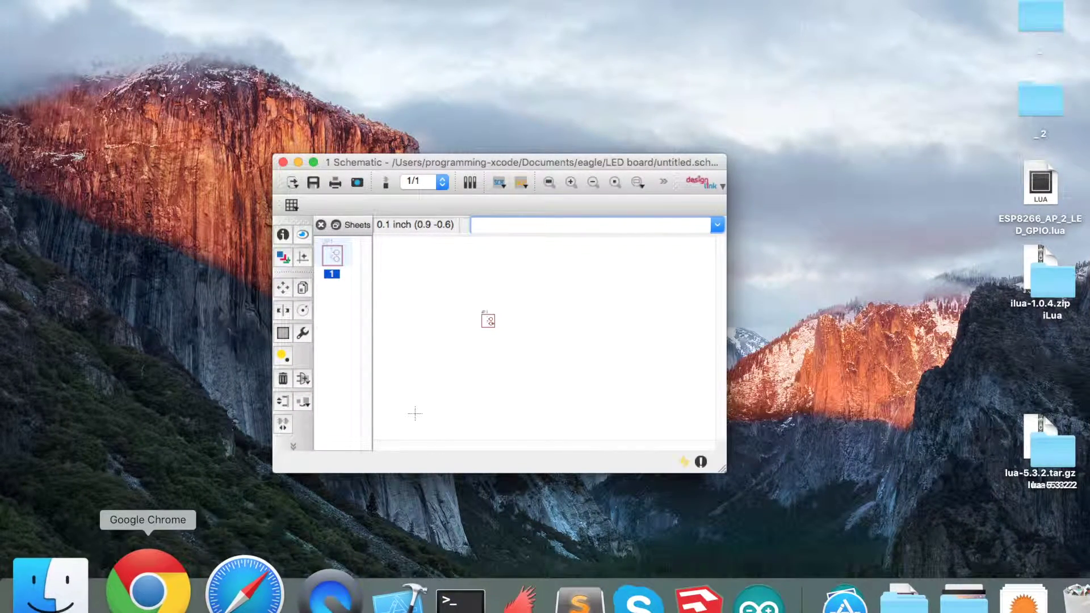
left_click(166, 564)
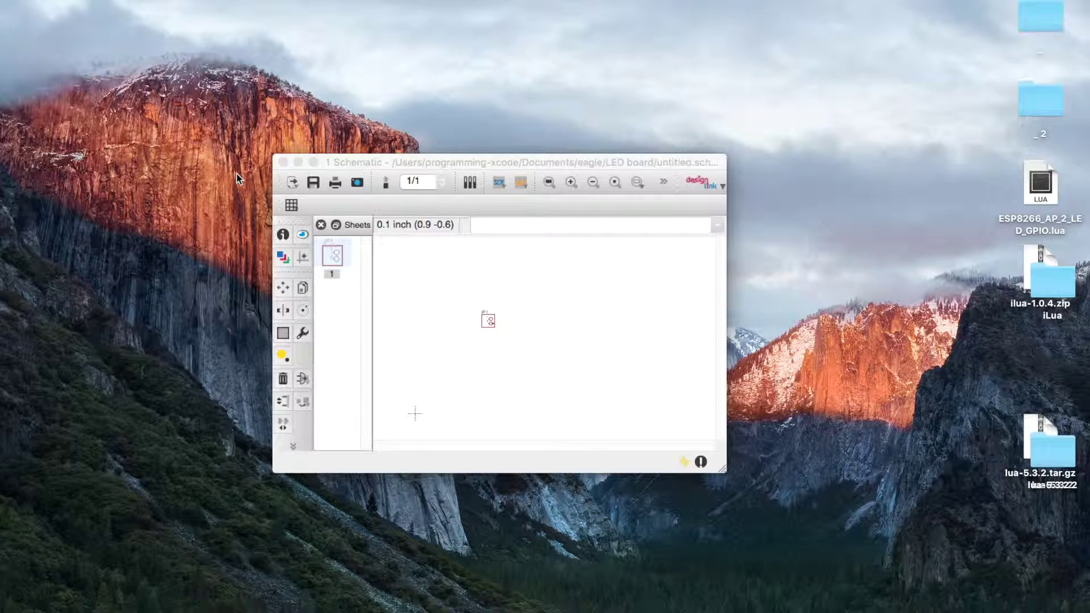
type("ada")
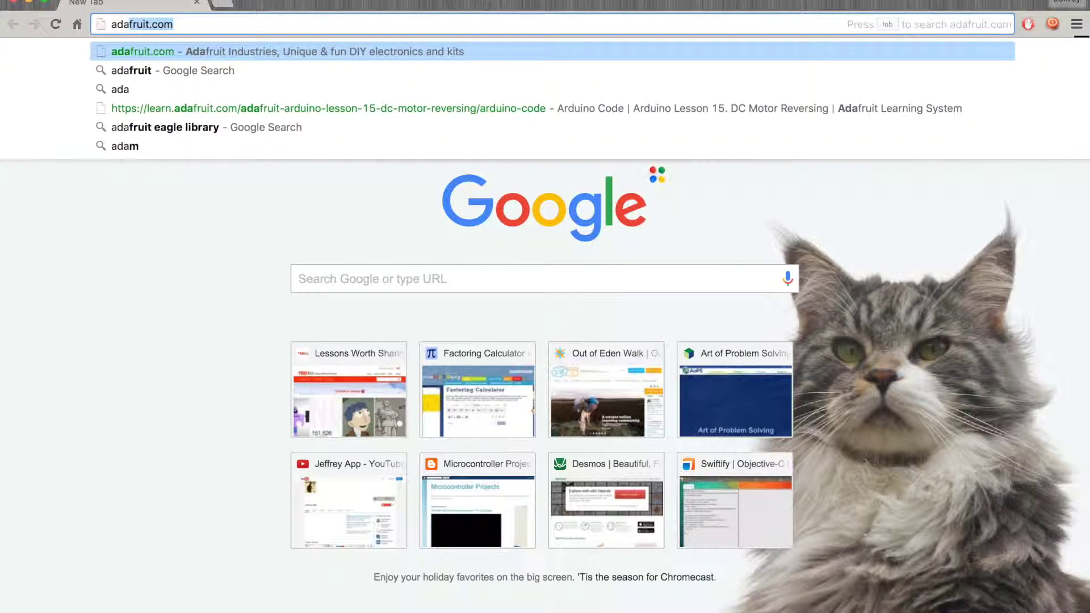
key("Tab")
key("BackSpace")
key("BackSpace")
key("BackSpace")
key("BackSpace")
key("BackSpace")
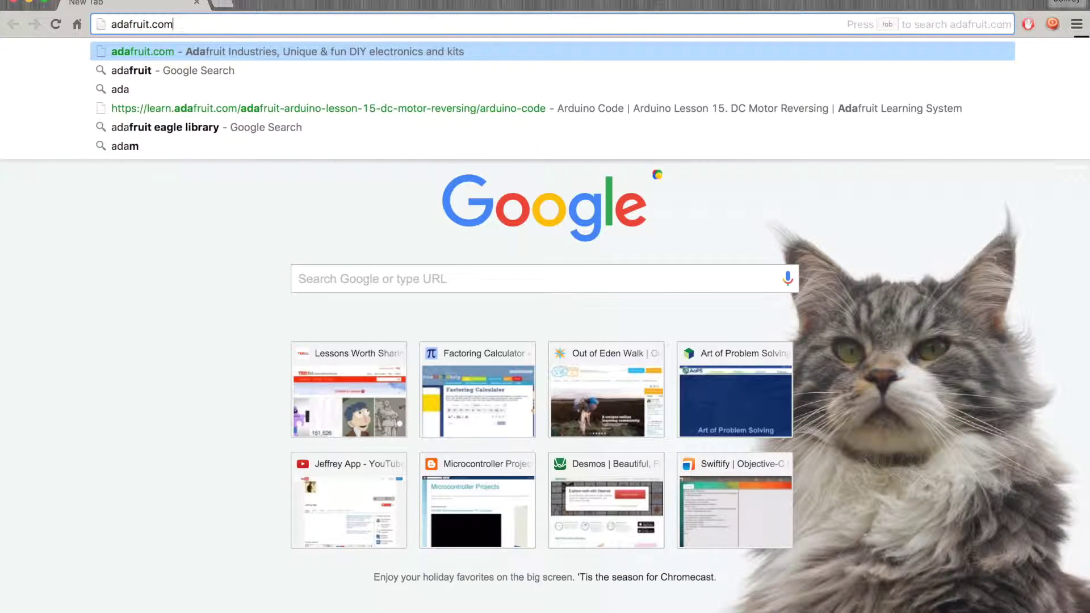
type("eal")
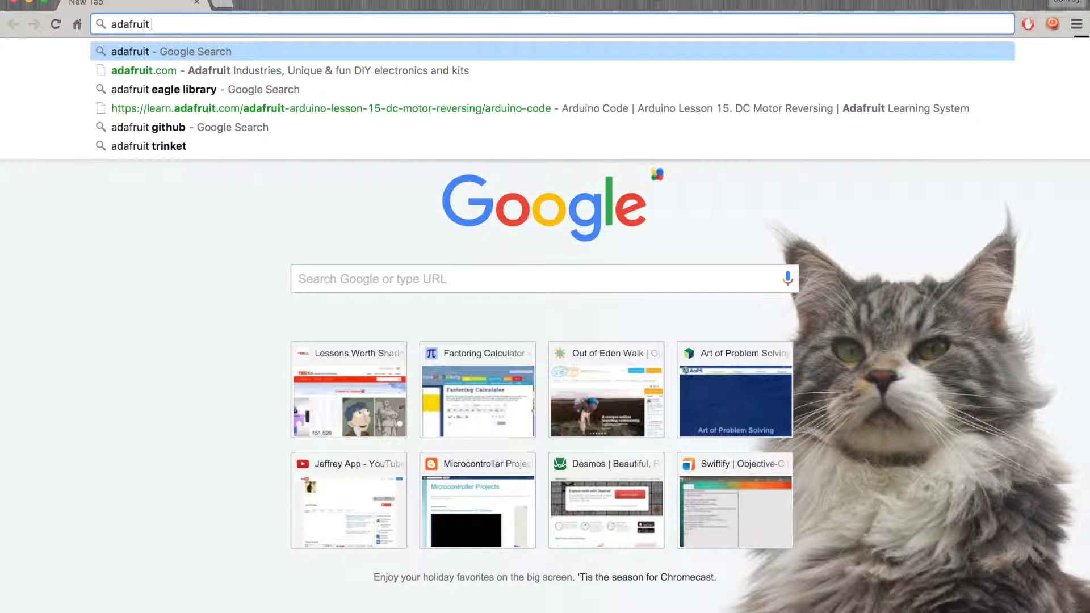
key("Return")
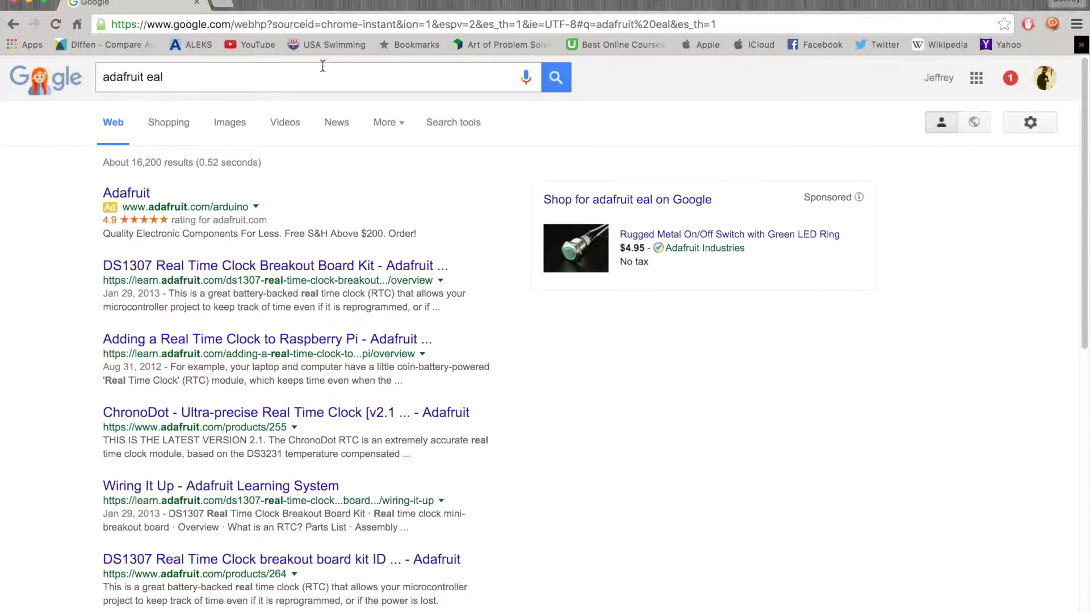
left_click(238, 71)
key("BackSpace")
type("gle")
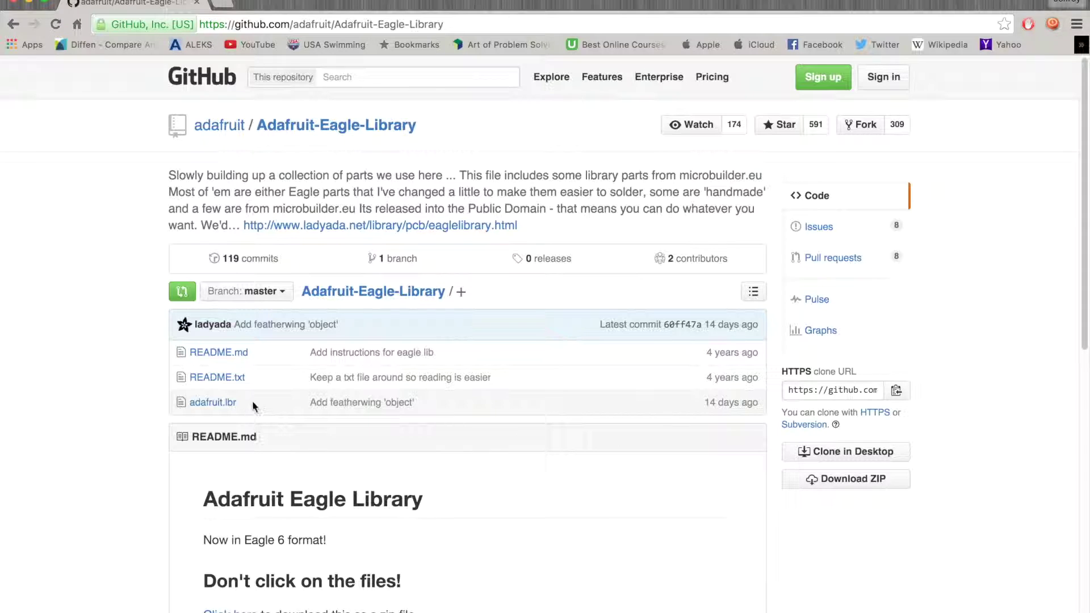
Step: Download the Adafruit-Eagle-Library repository as a ZIP file
scroll(216, 433, "down", 8)
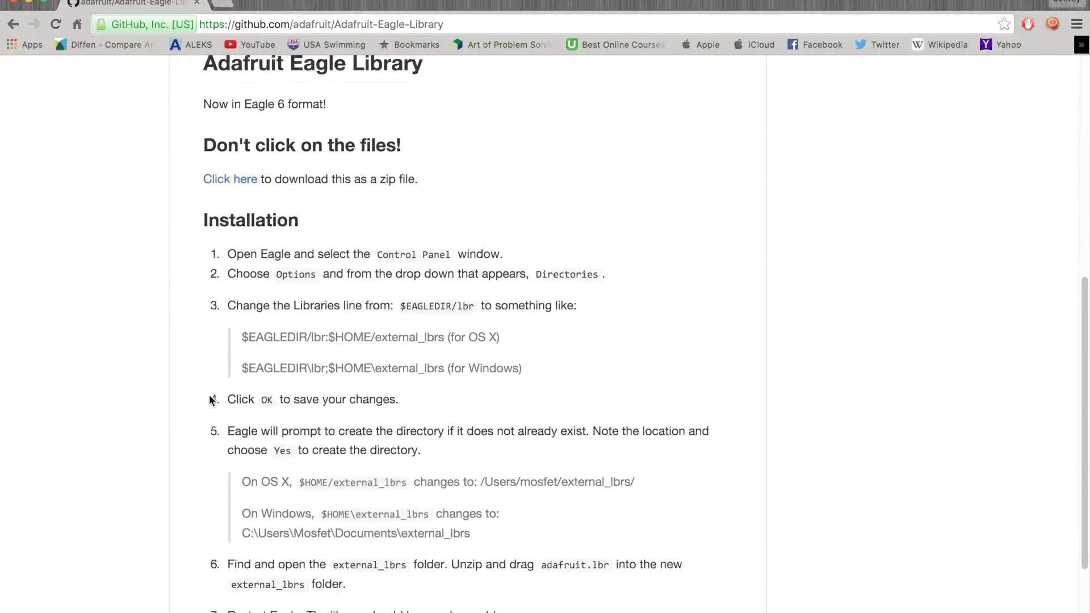
scroll(355, 389, "up", 3)
scroll(355, 390, "down", 1)
scroll(355, 384, "down", 5)
key("super+Tab")
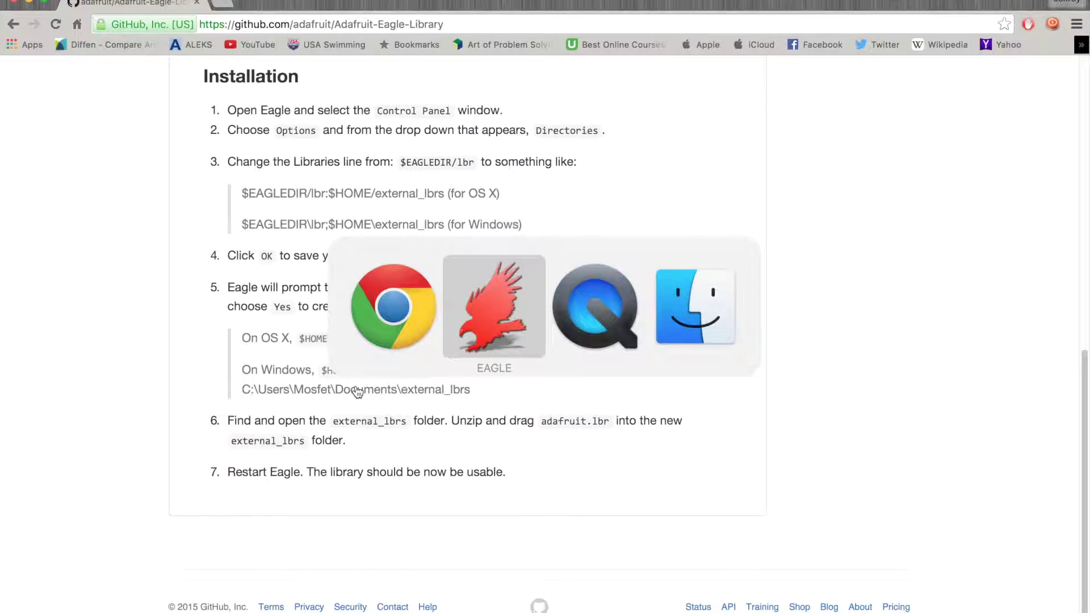
key("super+Tab")
key("super+shift+Tab")
key("super+Tab")
key("super+Tab")
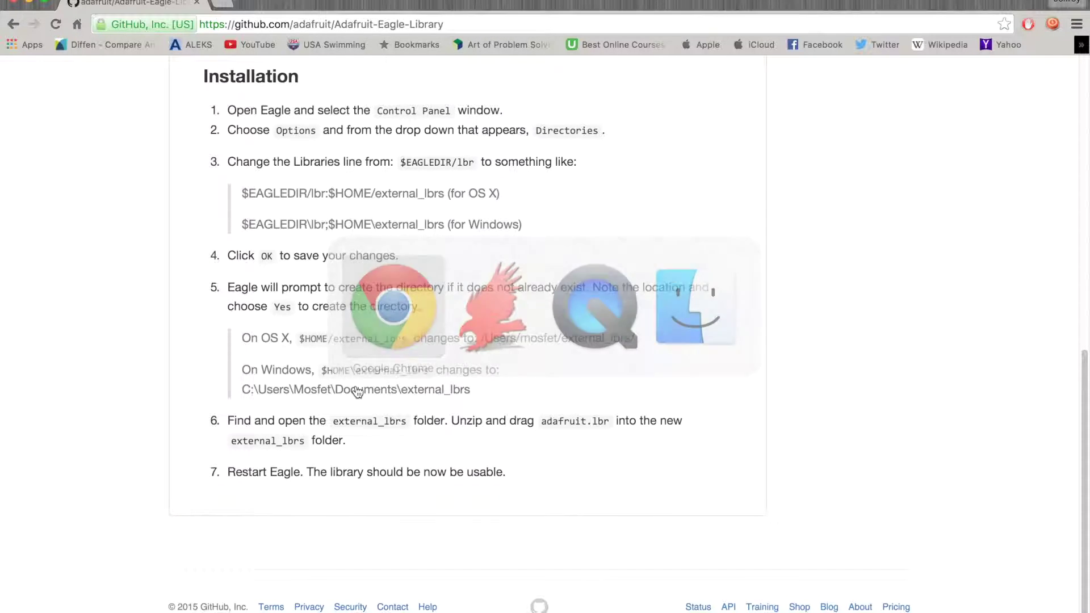
scroll(492, 440, "up", 10)
left_click(812, 428)
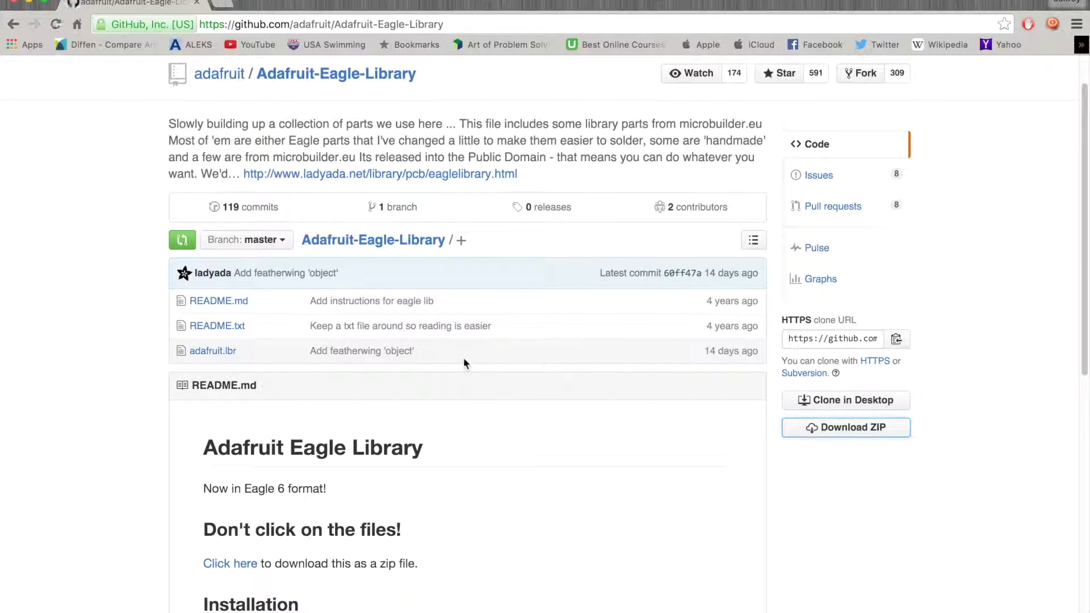
Step: Open the extracted Adafruit-Eagle-Library-master folder, then return to the EAGLE schematic
scroll(511, 480, "down", 6)
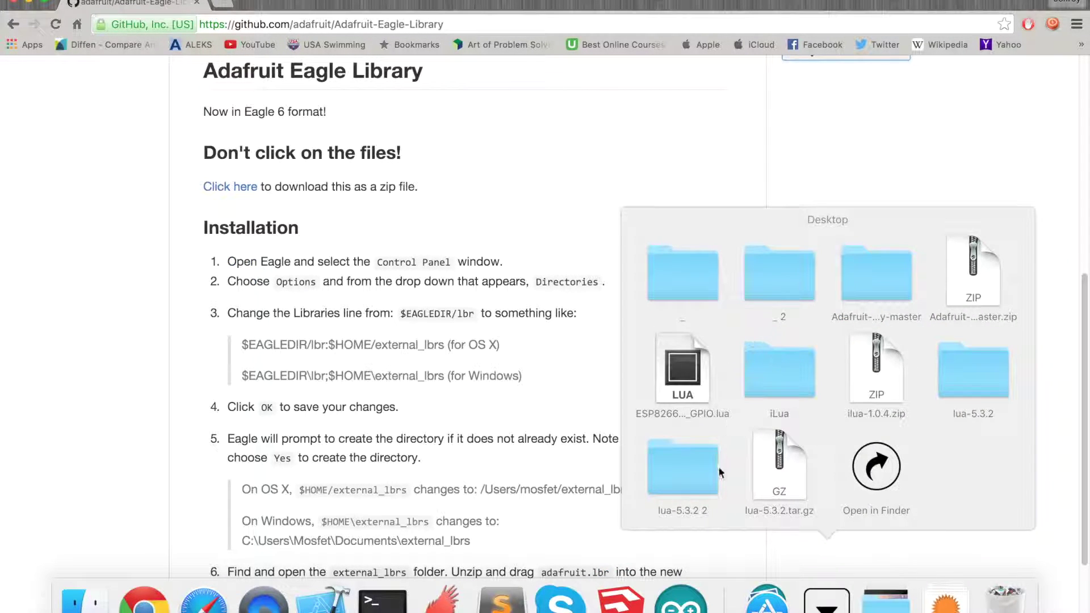
left_click(890, 300)
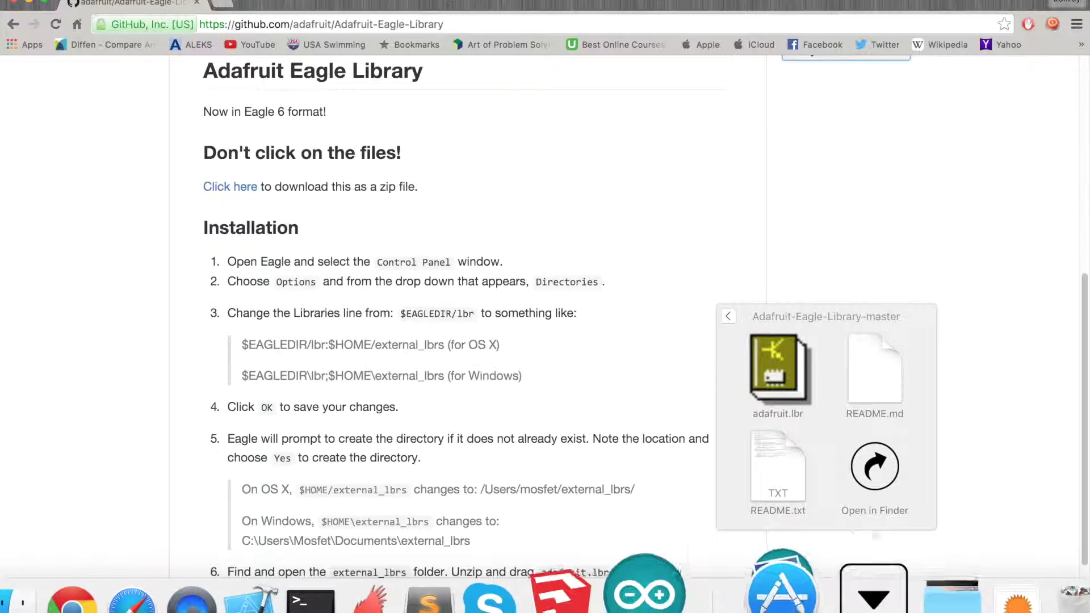
left_click(432, 576)
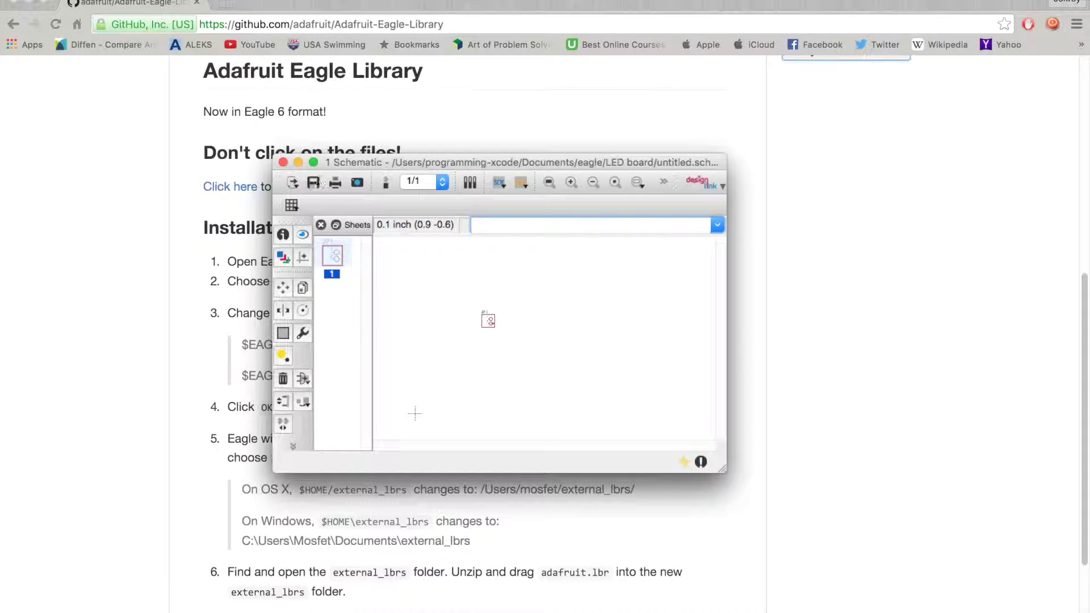
Step: Maximise the schematic and open adafruit.lbr from Desktop > Adafruit-Eagle-Library-master via Library > Open
left_click(313, 162)
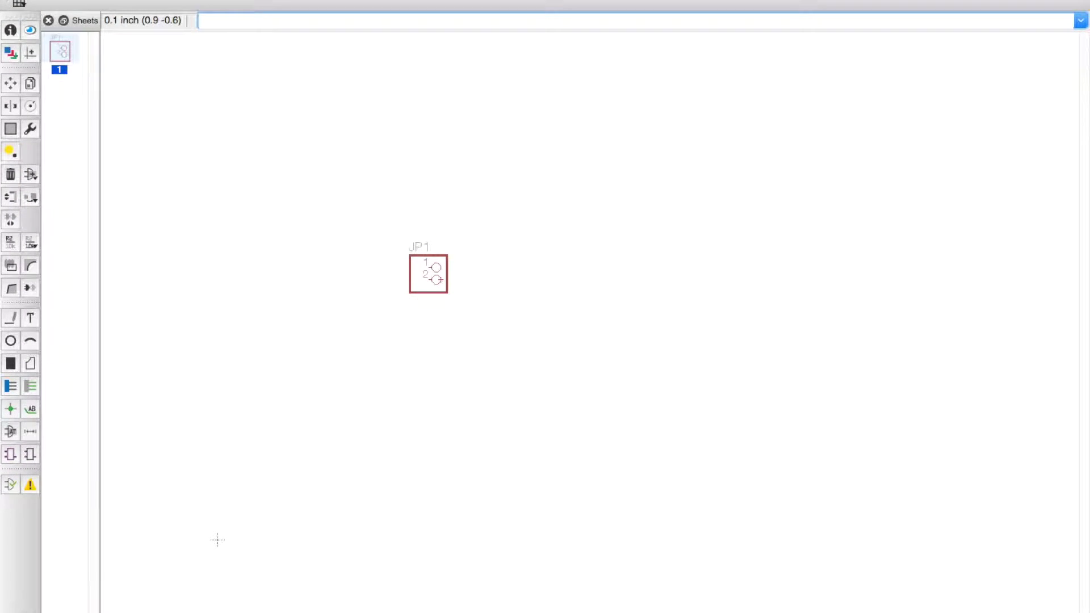
left_click(236, 1)
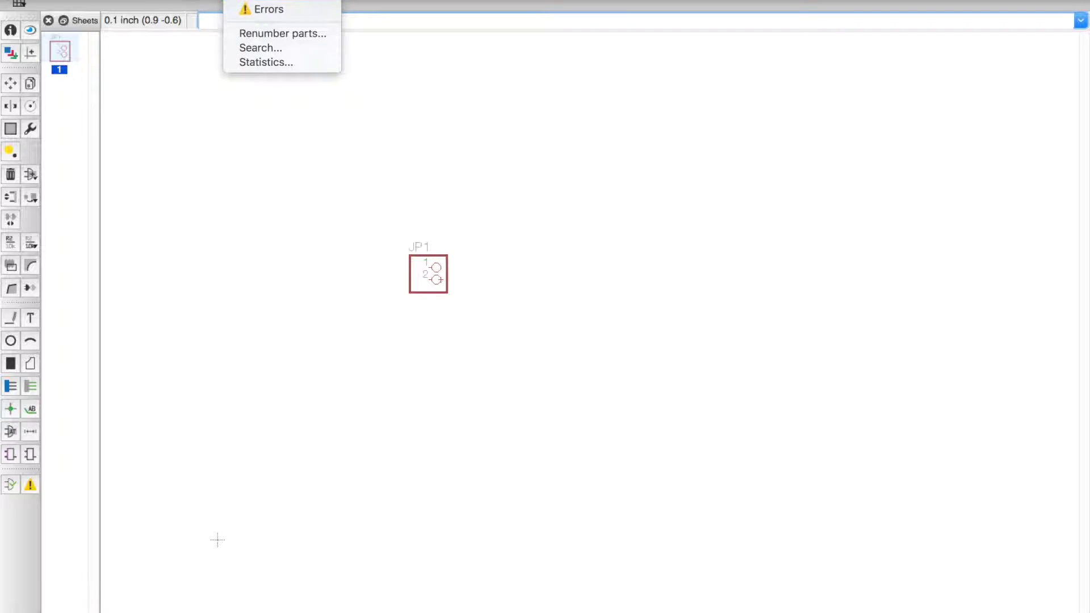
mouse_move(278, 1)
left_click(197, 54)
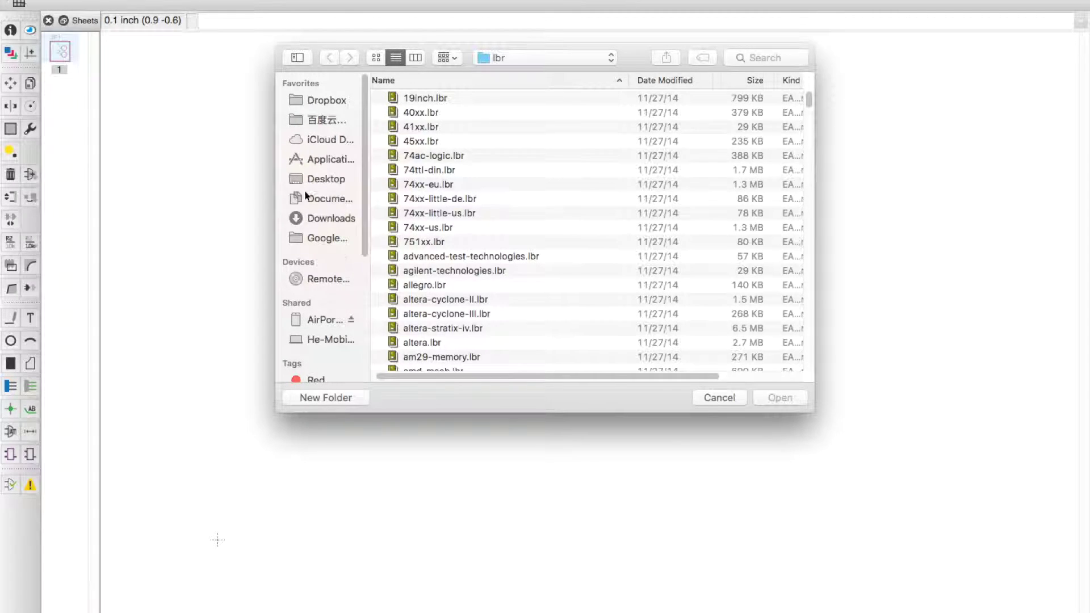
left_click(321, 180)
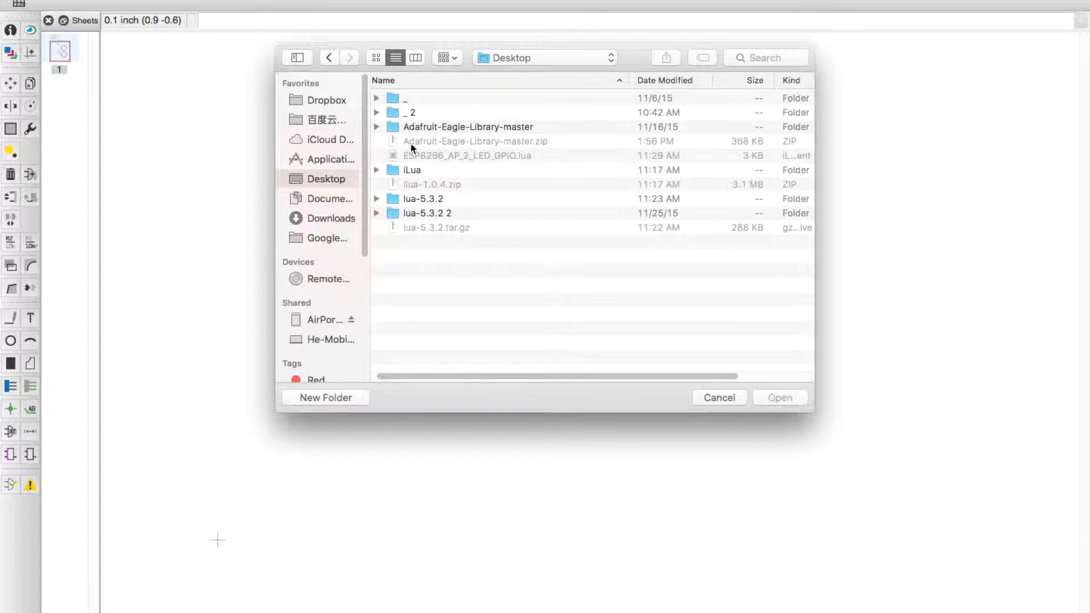
left_click(431, 127)
double_click(414, 127)
left_click(415, 100)
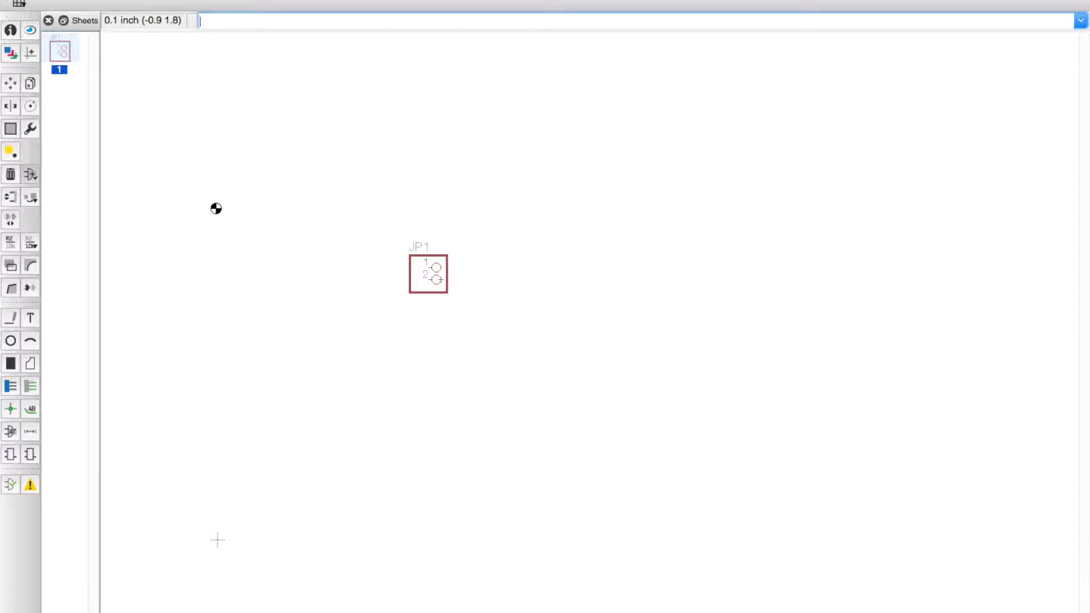
Step: Search the adafruit library for 'led' and expand the LED device
scroll(95, 186, "up", 3)
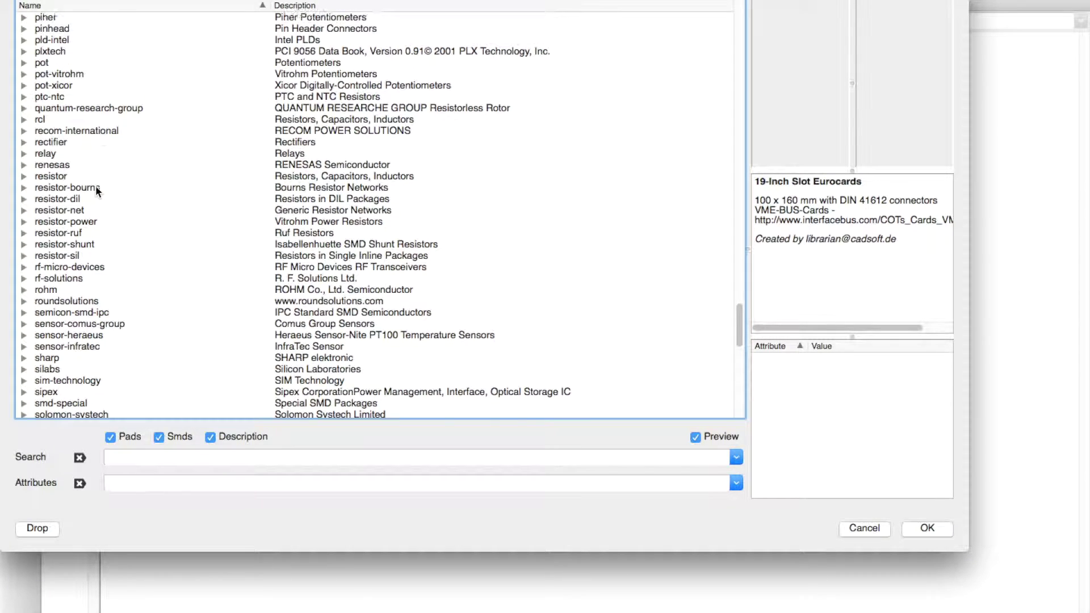
scroll(95, 185, "up", 15)
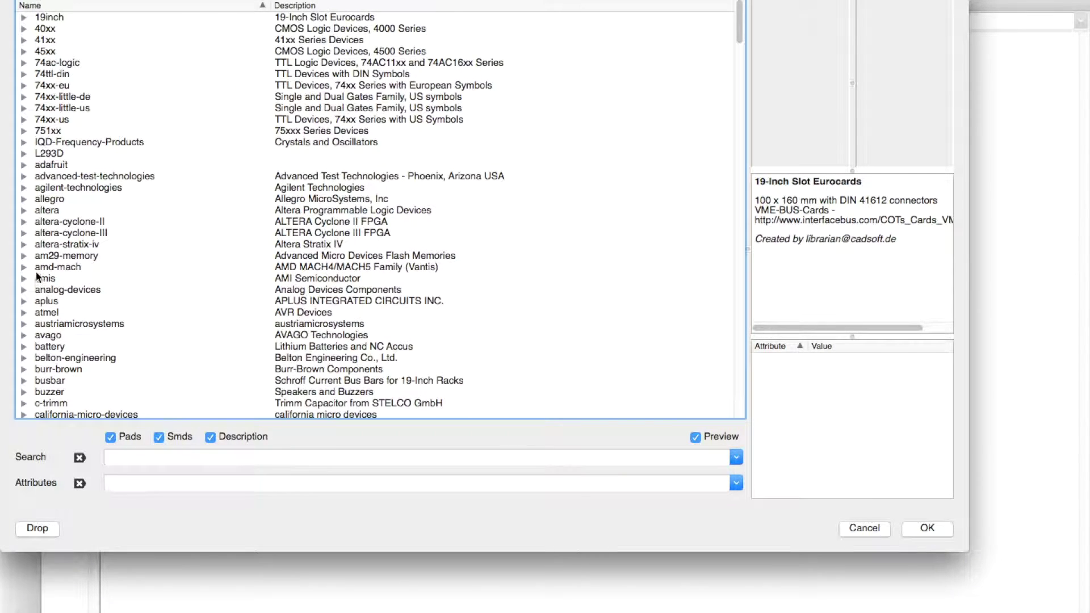
left_click(23, 165)
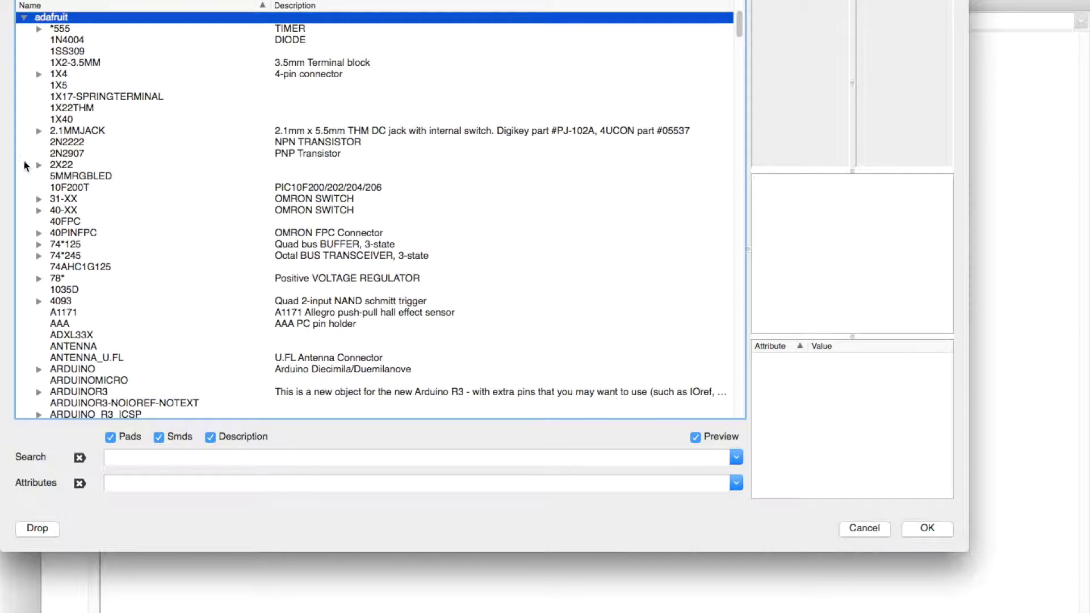
left_click(254, 463)
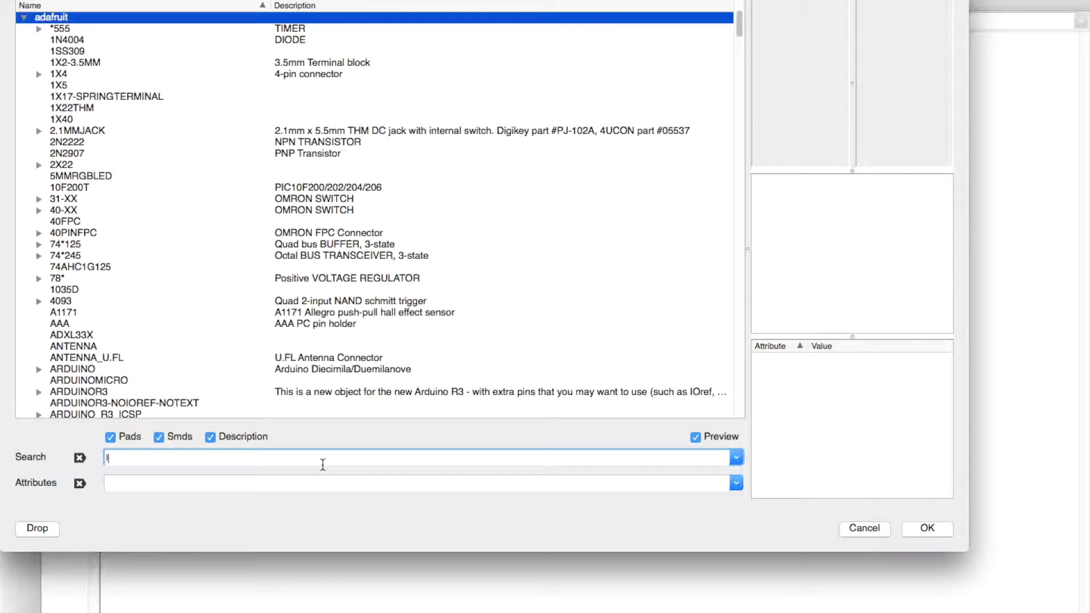
type("led")
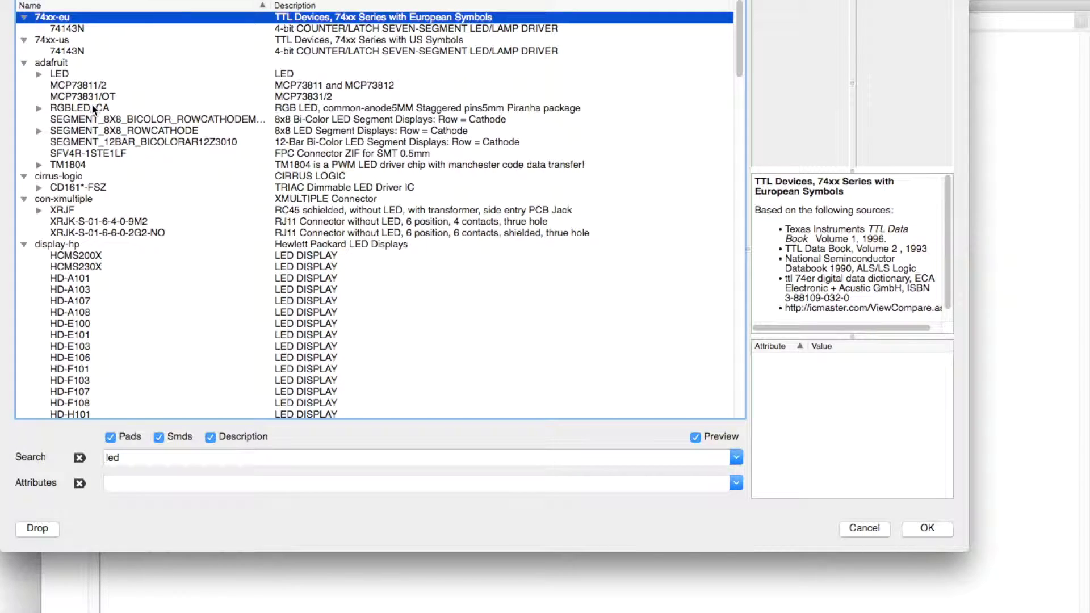
left_click(39, 74)
left_click(57, 77)
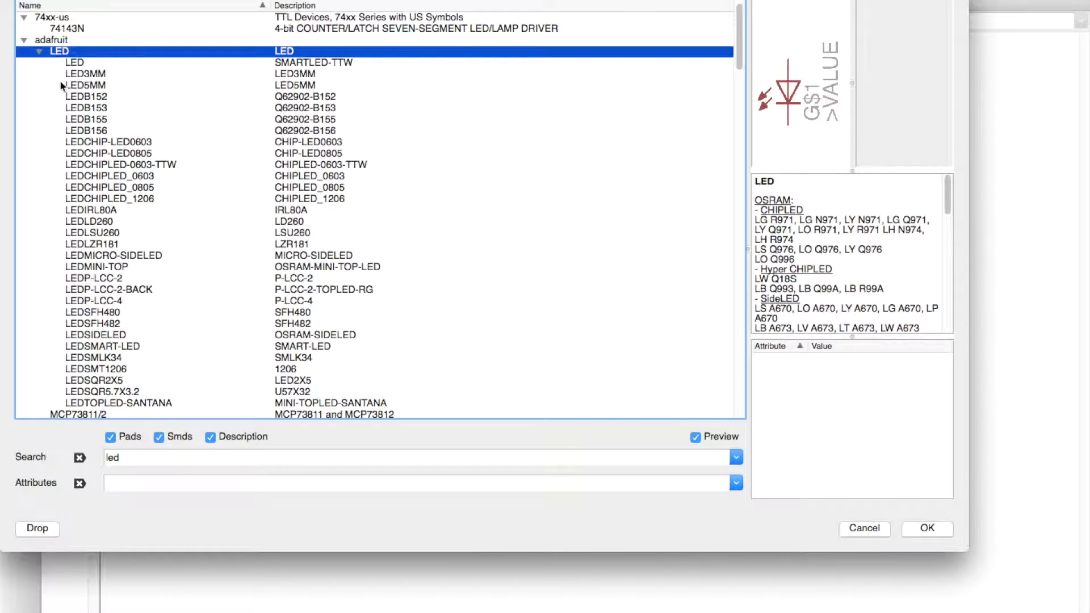
Step: Preview the LED packages, including LED3MM, LEDB152, LEDCHIPLED_0805, LEDMINI-TOP and LEDSQR2X5
left_click(88, 75)
left_click(82, 65)
left_click(87, 97)
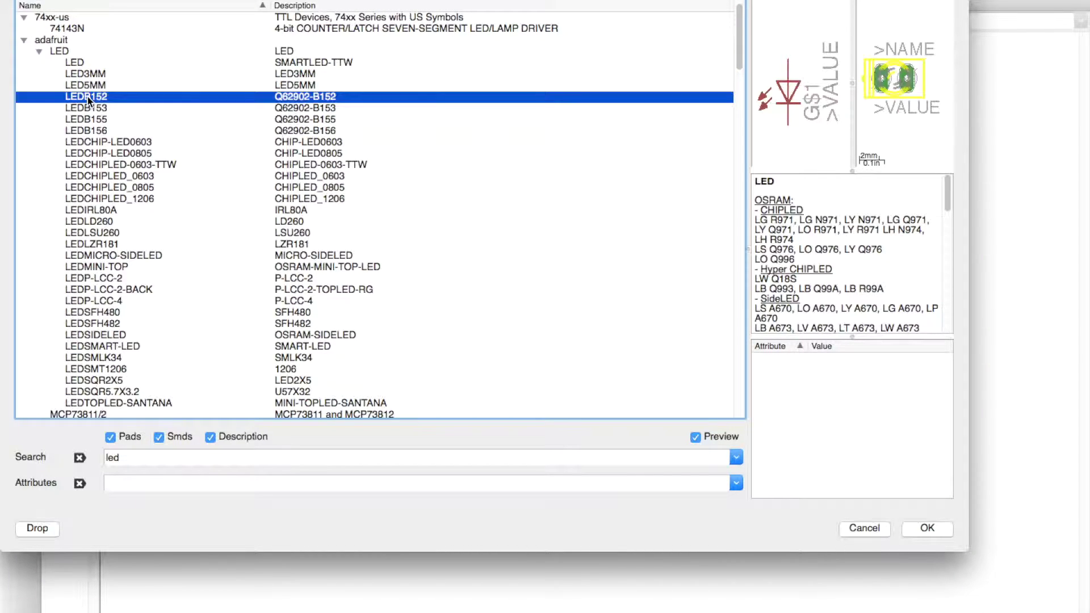
left_click(91, 118)
left_click(94, 151)
left_click(97, 187)
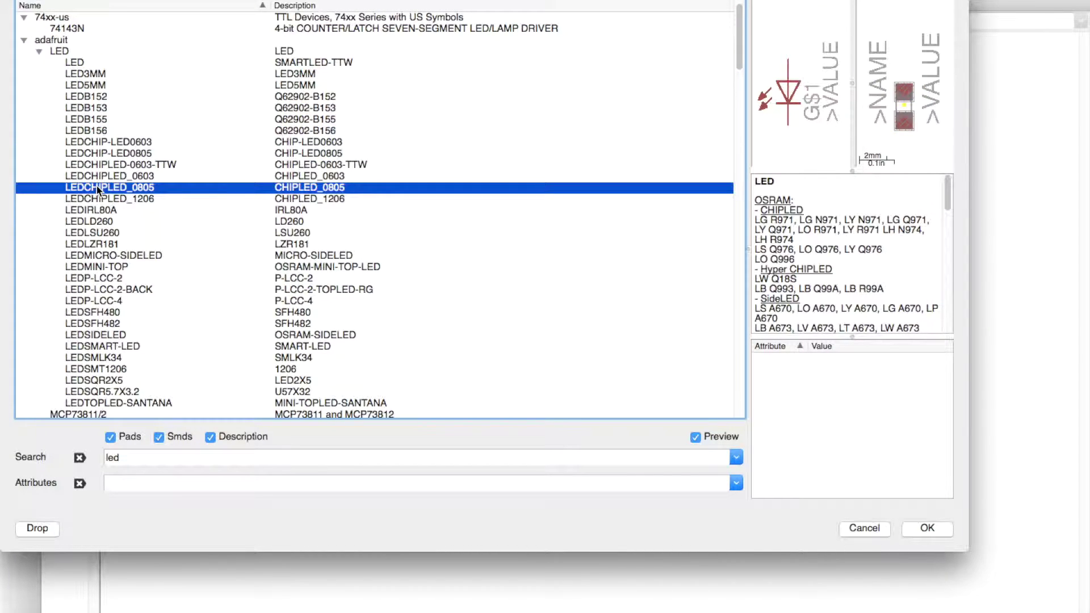
scroll(88, 227, "down", 2)
left_click(90, 245)
left_click(85, 279)
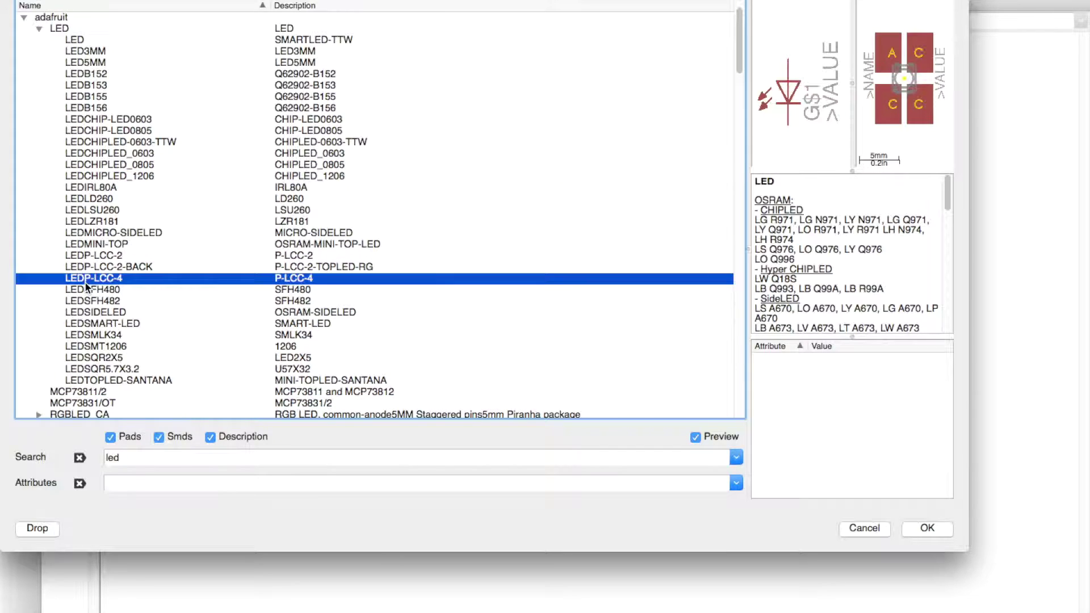
scroll(92, 322, "down", 3)
left_click(92, 322)
left_click(91, 306)
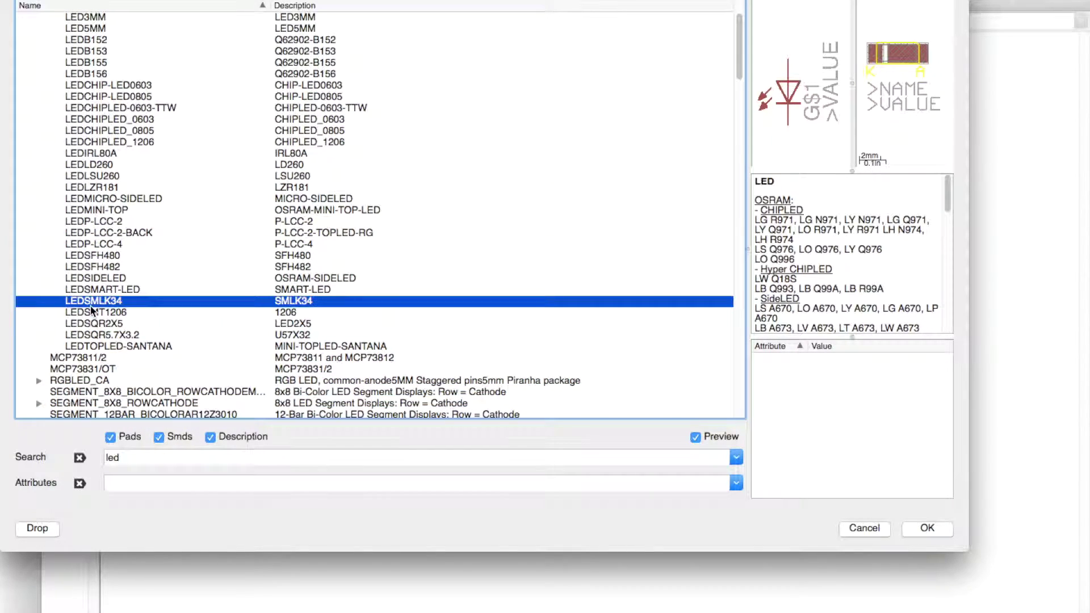
scroll(59, 395, "down", 2)
scroll(32, 300, "down", 9)
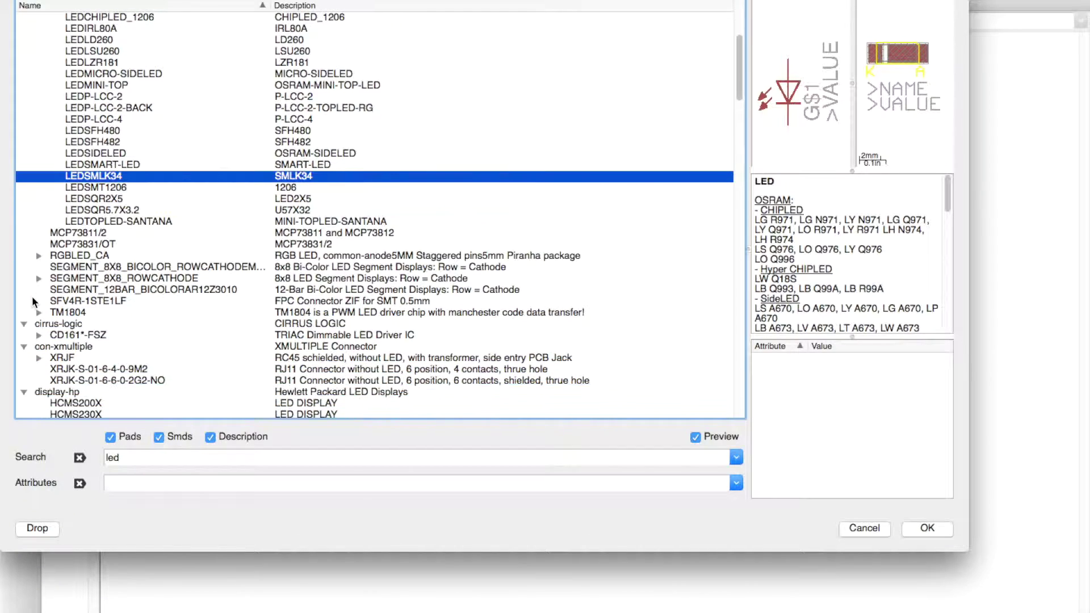
scroll(68, 244, "up", 12)
left_click(96, 187)
left_click(98, 165)
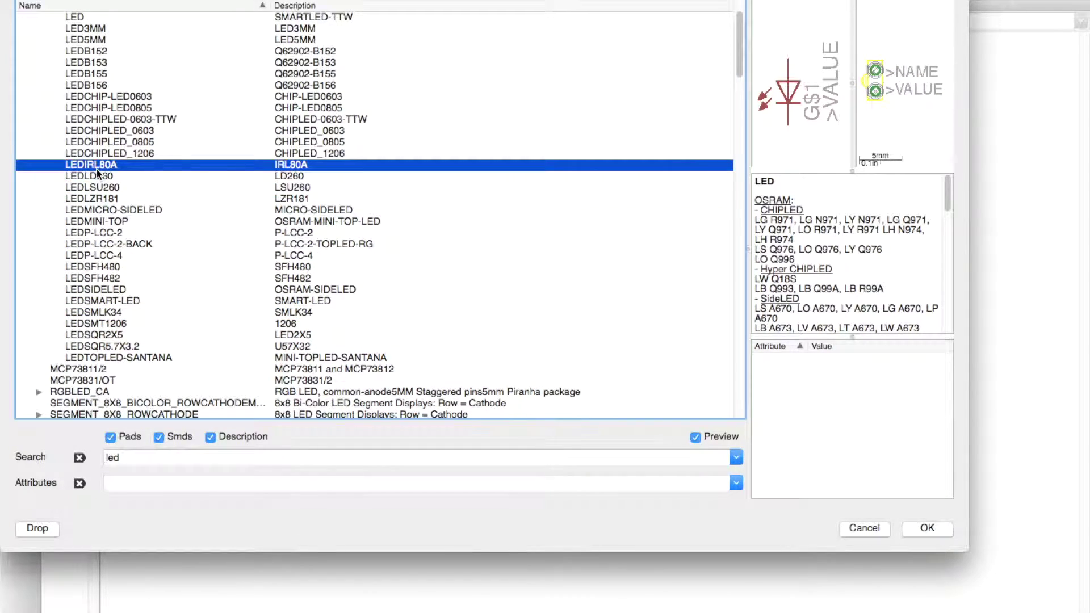
scroll(97, 165, "up", 1)
left_click(98, 154)
scroll(98, 158, "up", 5)
left_click(97, 163)
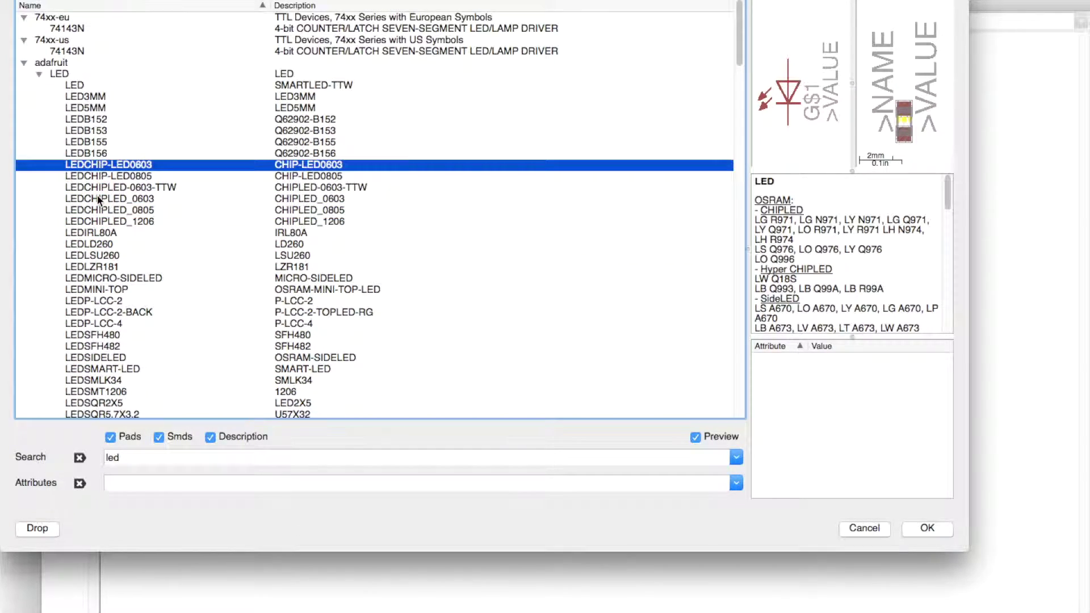
left_click(88, 120)
left_click(89, 98)
Step: Choose the LED5MM package and place it as LED1 beside JP1
left_click(89, 110)
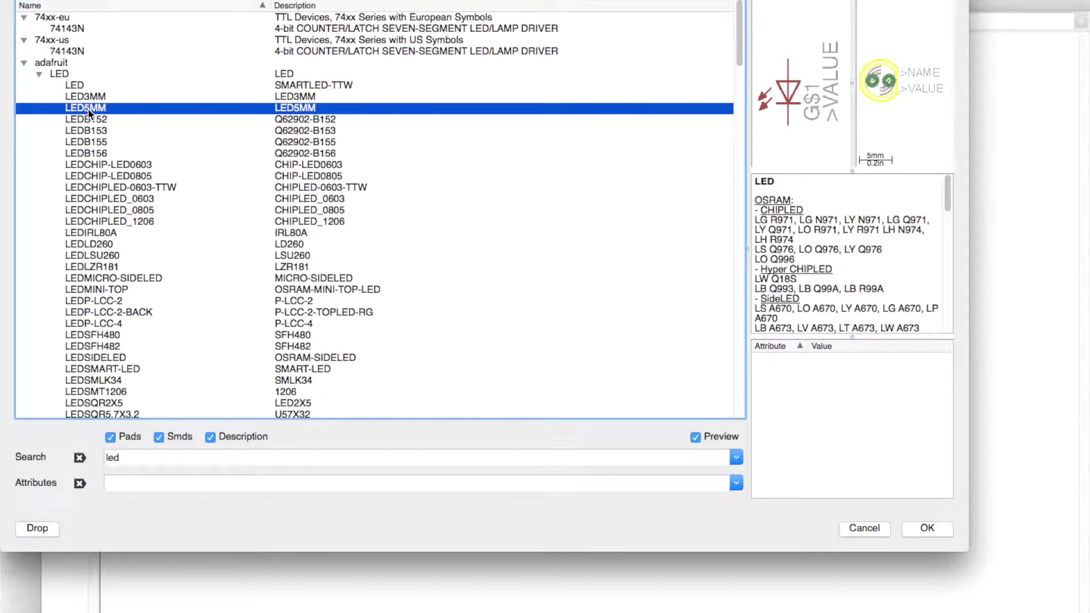
left_click(926, 529)
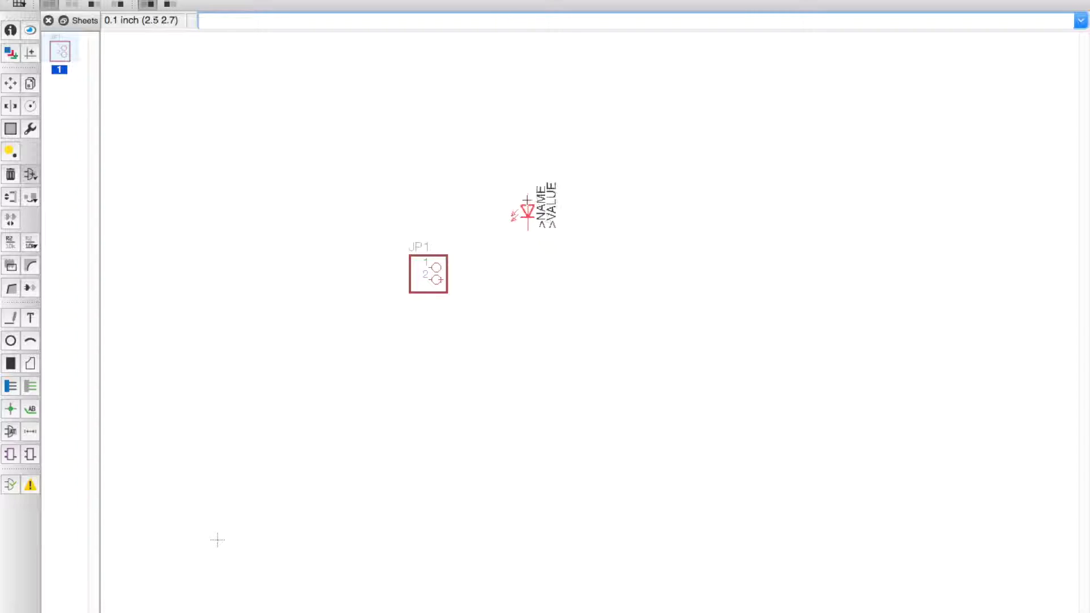
left_click(552, 224)
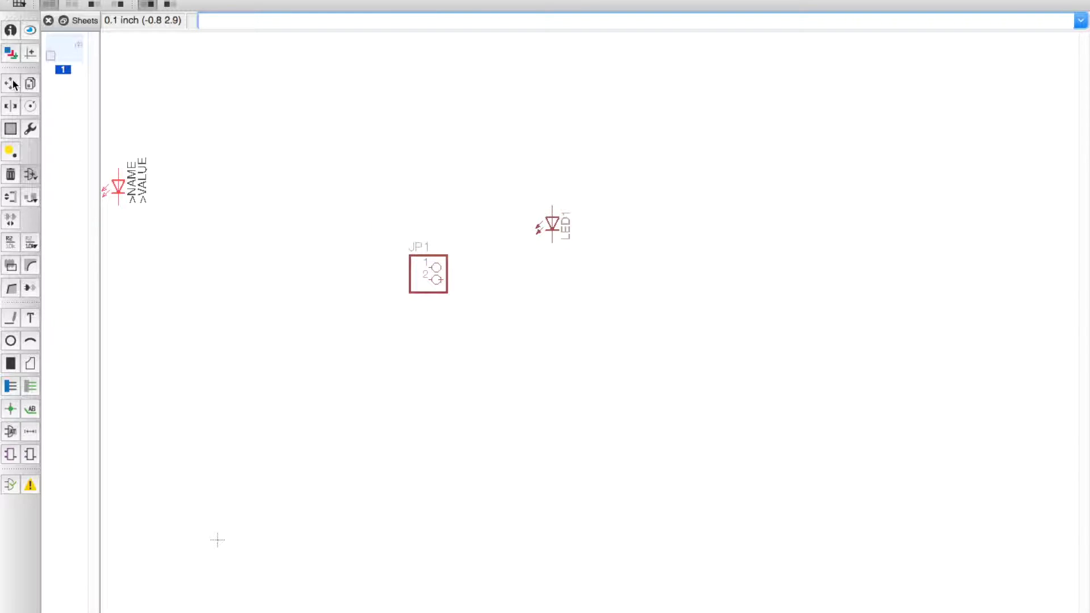
Step: Search for a resistor and place the R-US_0204/2V part as R1 above the header and LED
left_click(31, 201)
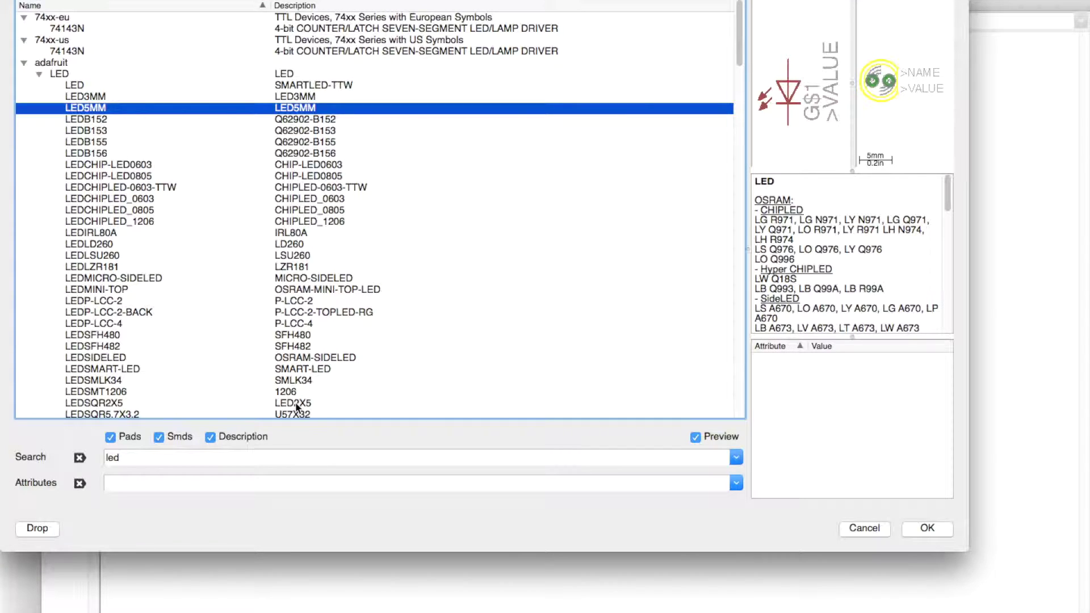
double_click(123, 458)
key("BackSpace")
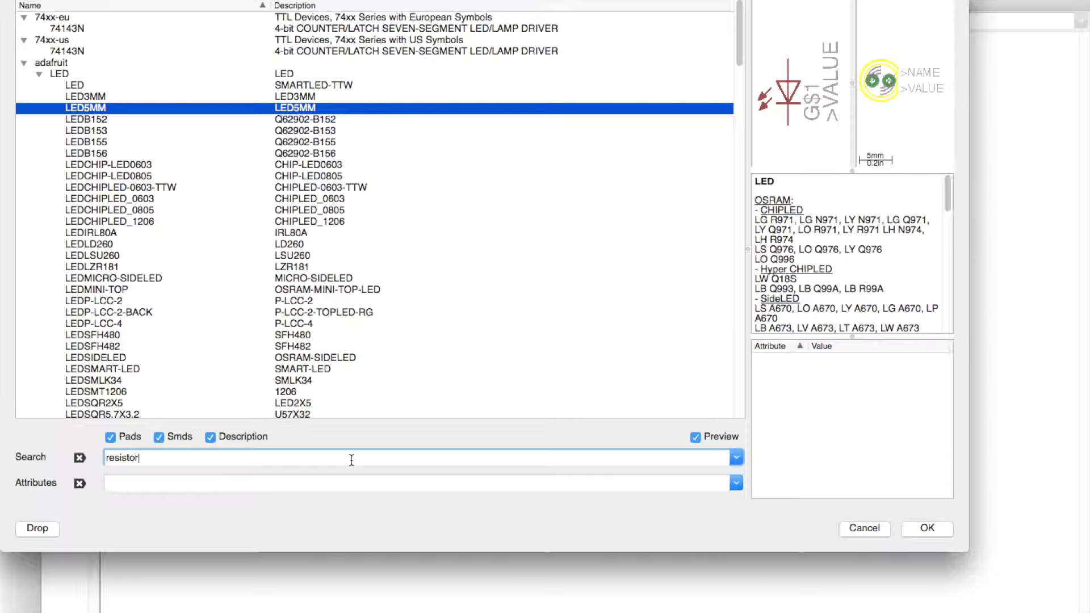
key("Return")
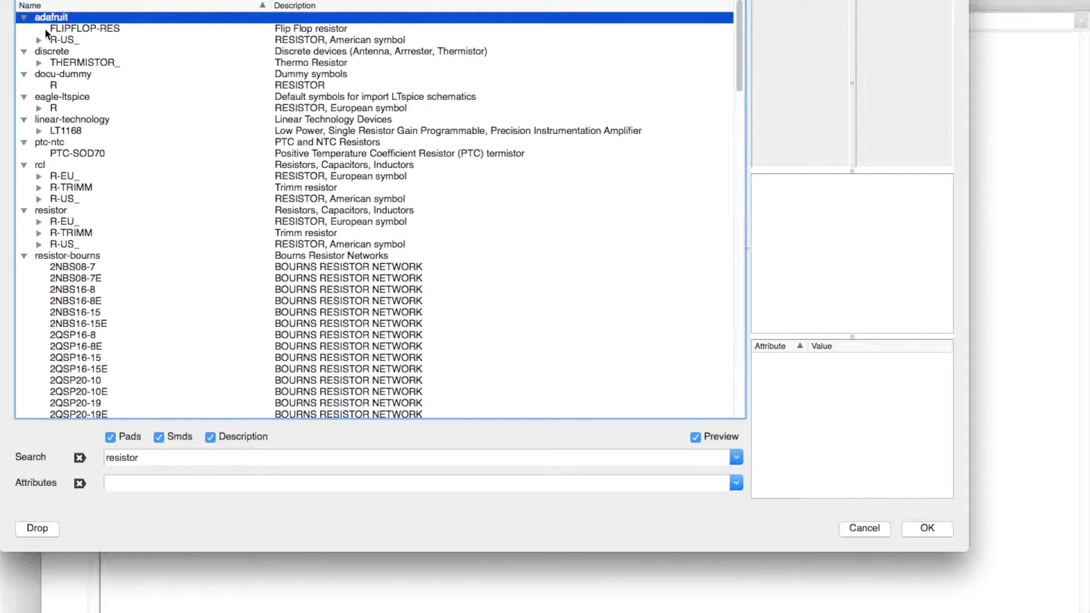
left_click(48, 29)
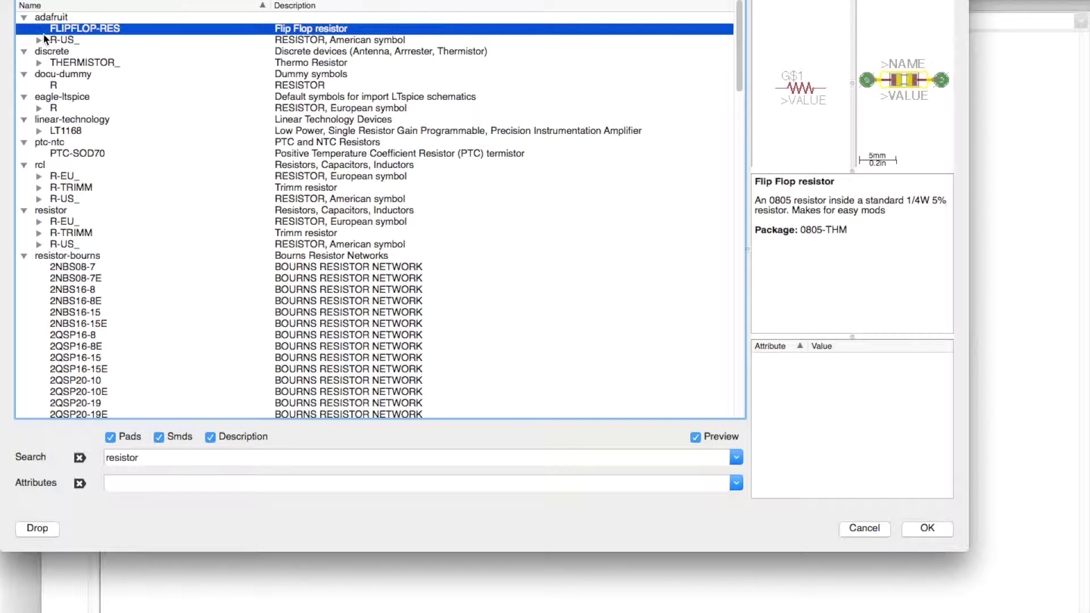
left_click(39, 38)
left_click(78, 28)
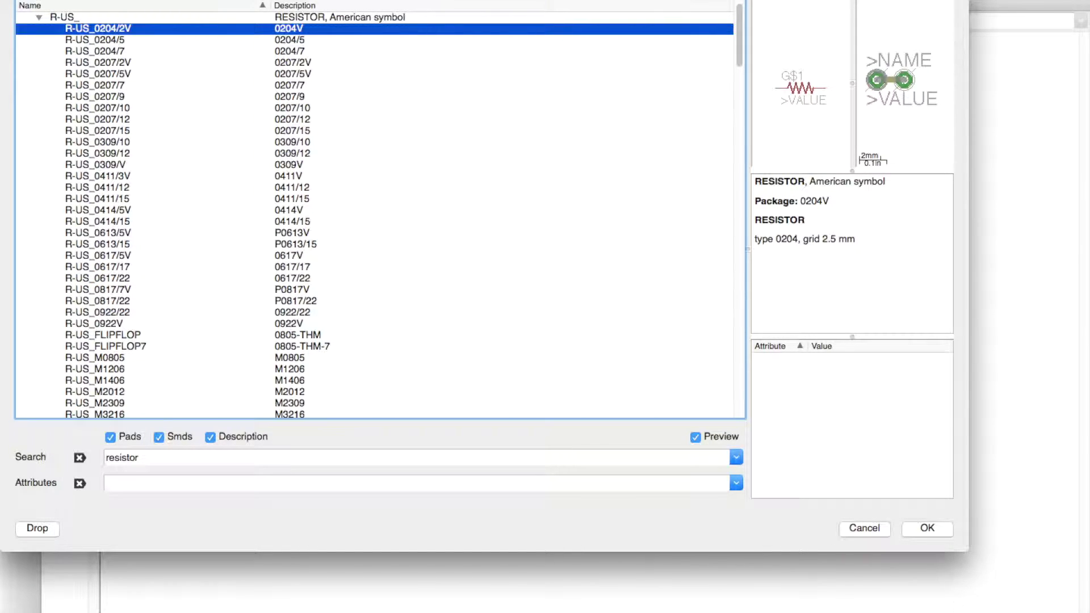
left_click(928, 532)
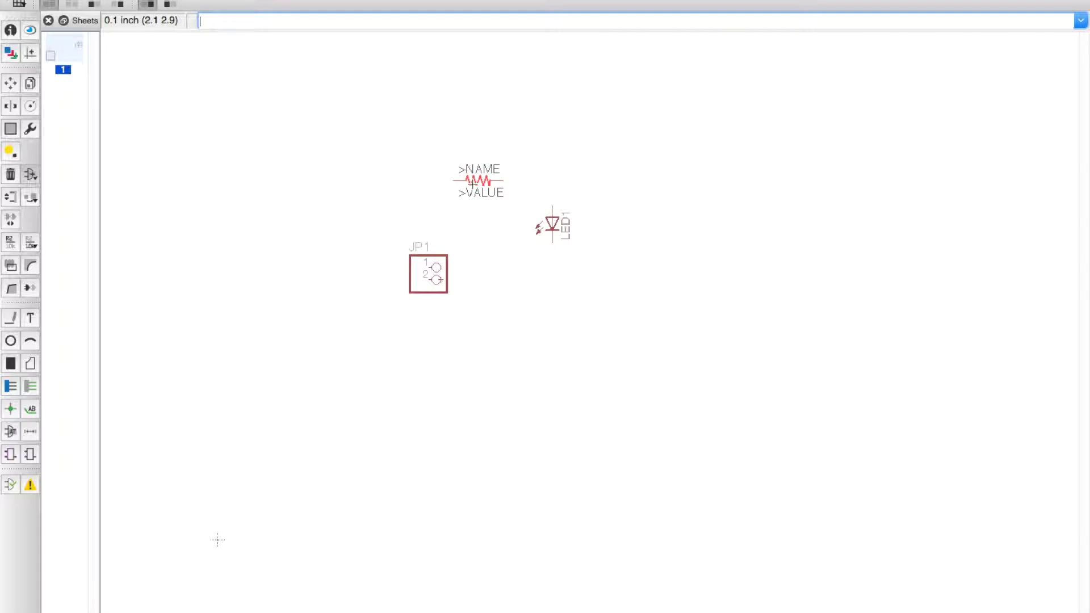
left_click(491, 168)
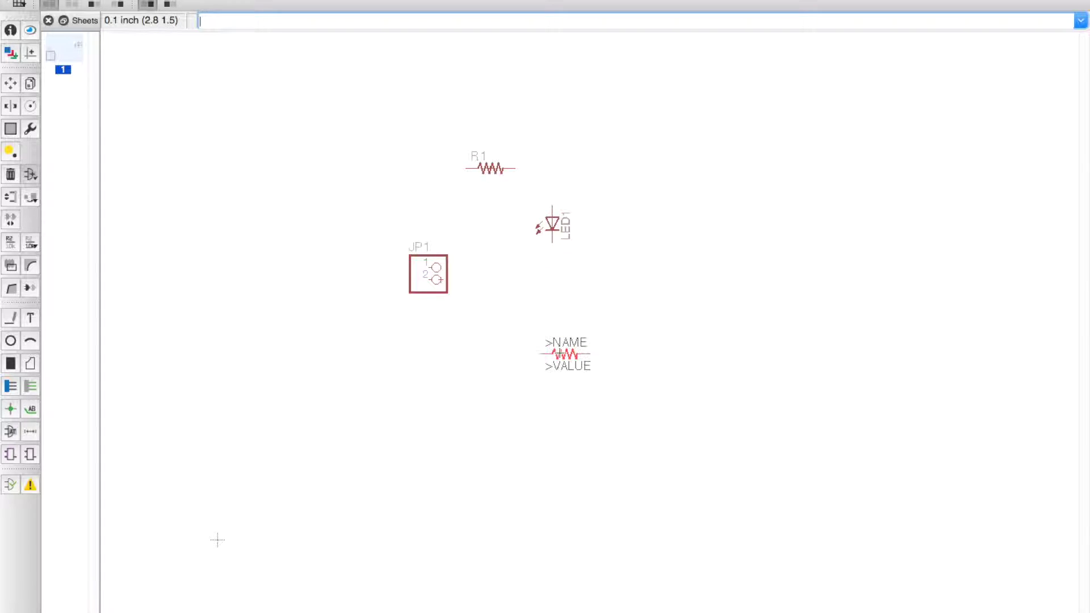
key("Escape")
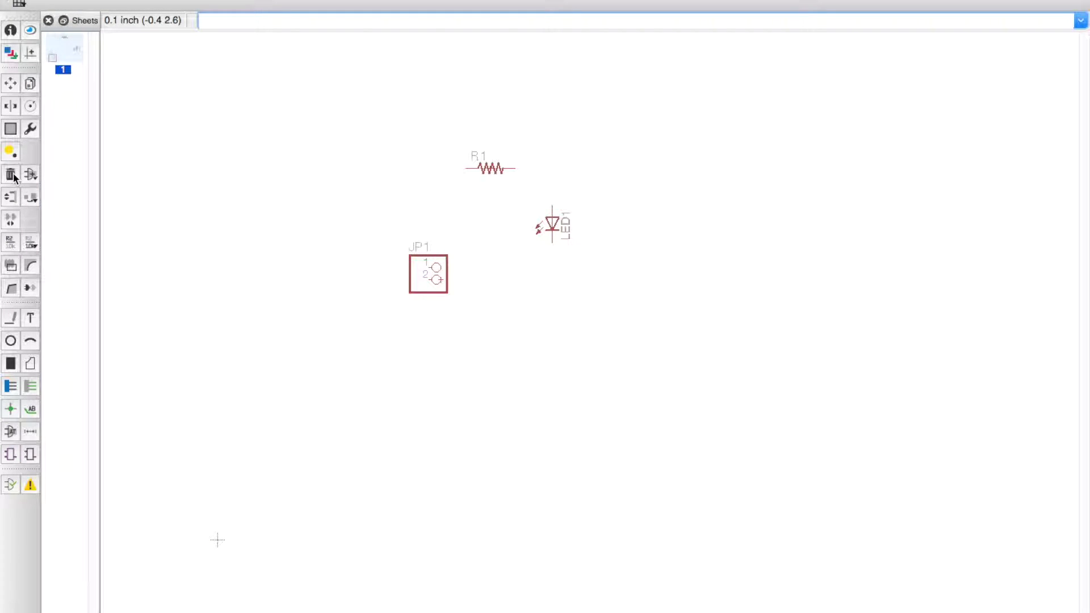
Step: Move LED1 down so it sits level with JP1
left_click(9, 83)
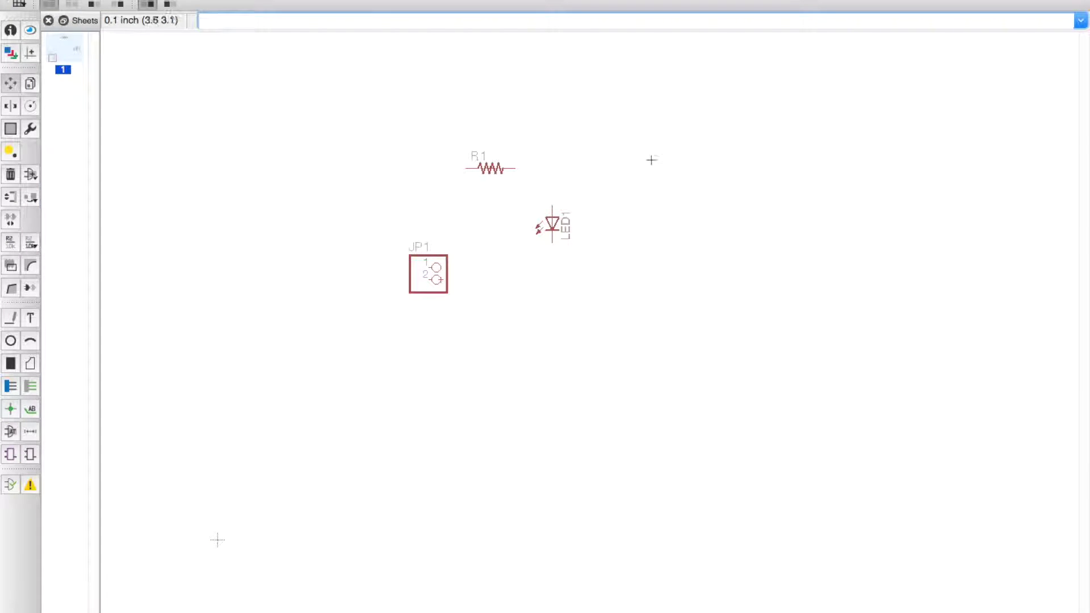
left_click(552, 225)
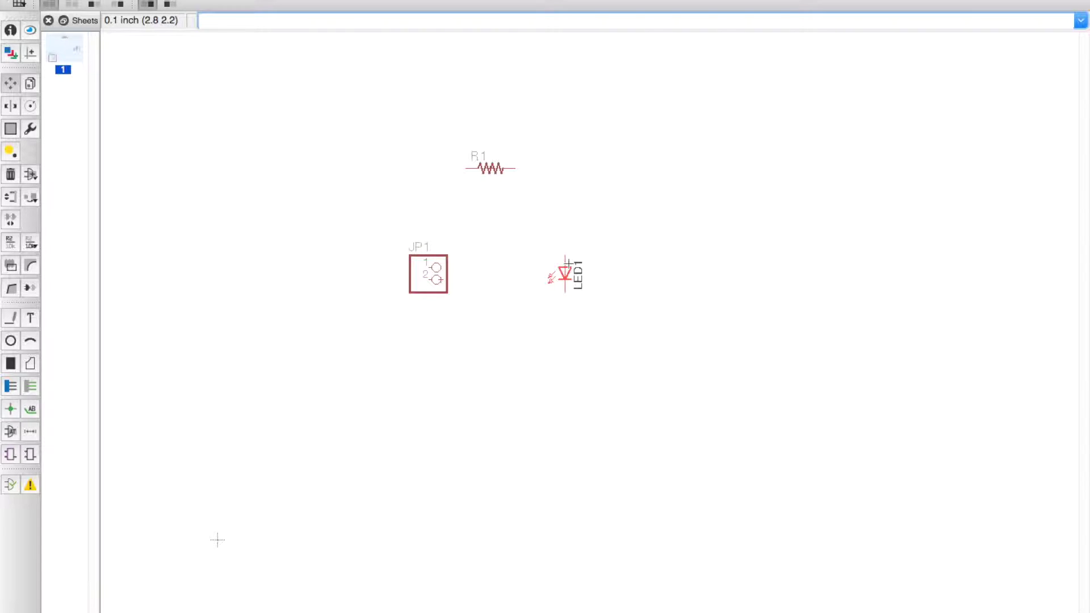
left_click(564, 275)
Step: Save the schematic as 'LED schmatic' in the LED board folder
key("super+s")
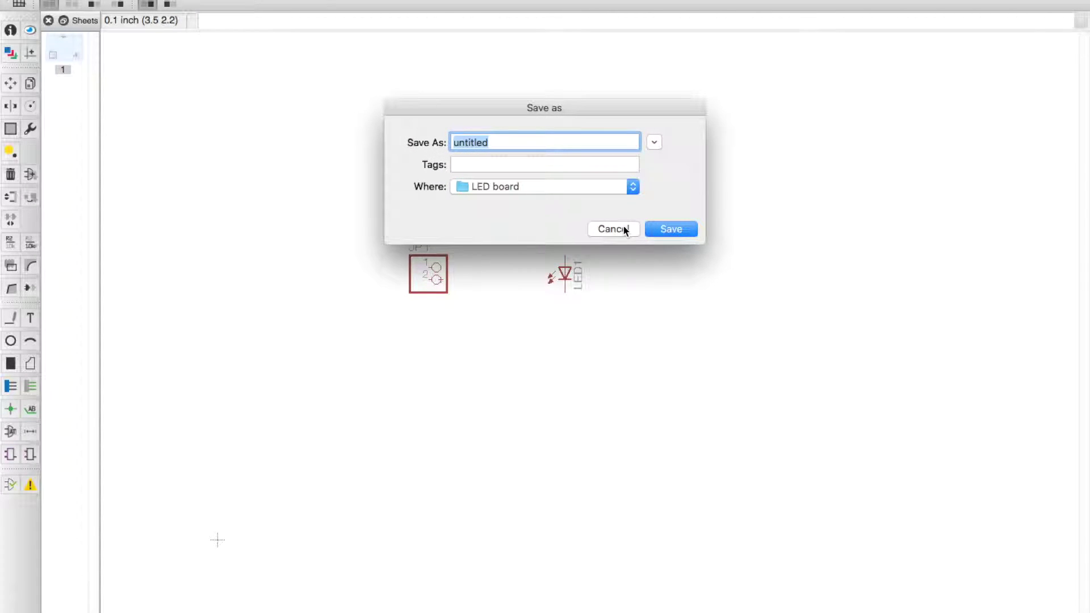
key("BackSpace")
type("LED se")
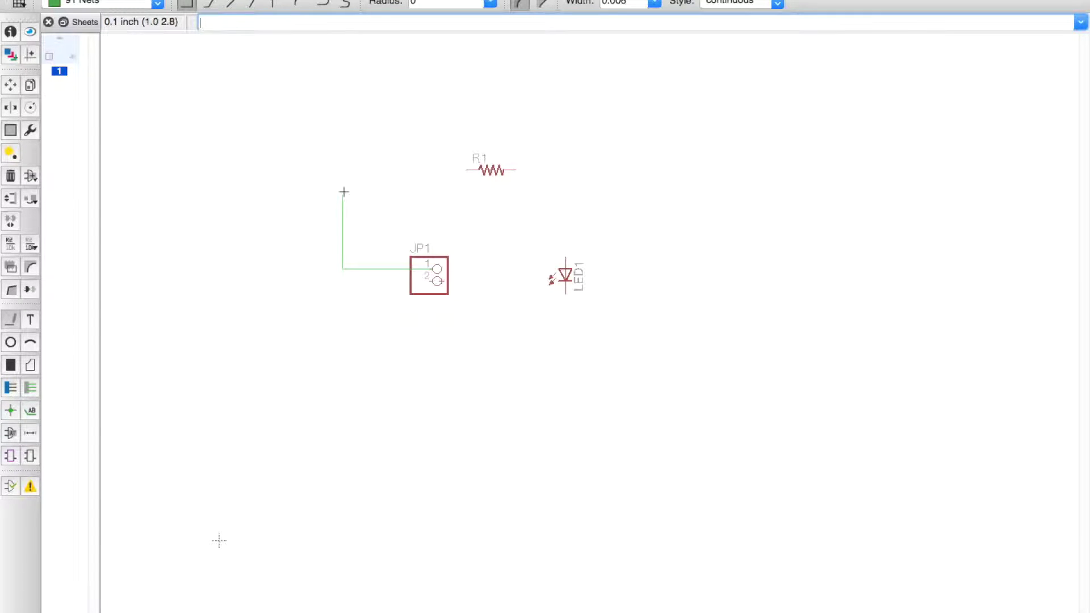
Step: Draw nets from JP1 pin 1 to R1 and on to LED1's top pin
left_click(344, 179)
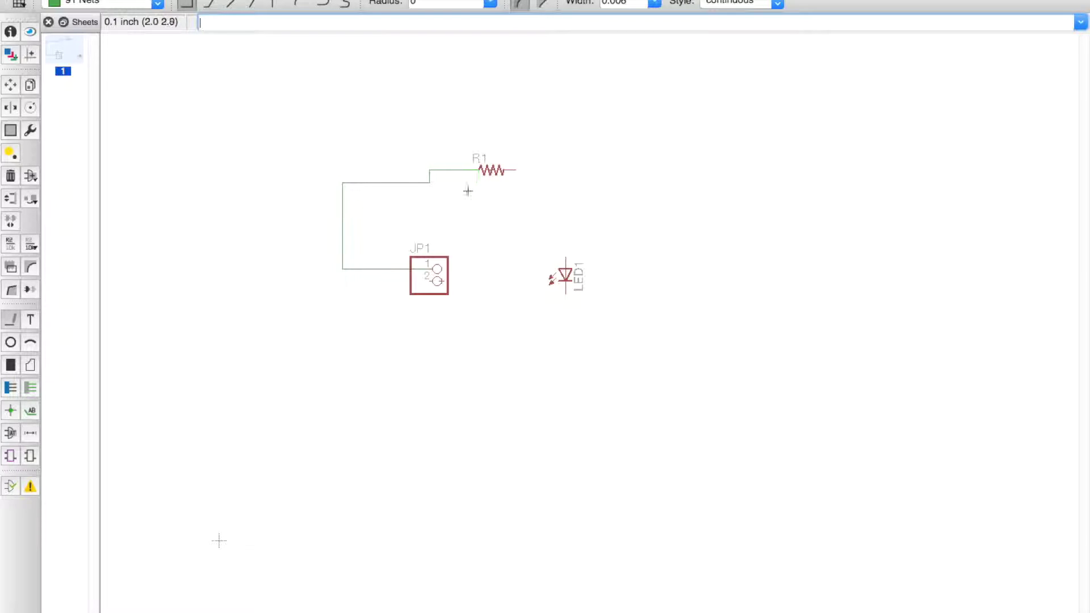
left_click(517, 172)
left_click(566, 260)
Step: Run a net down from JP1 pin 2 and open ADD to search for a gnd part
left_click(432, 282)
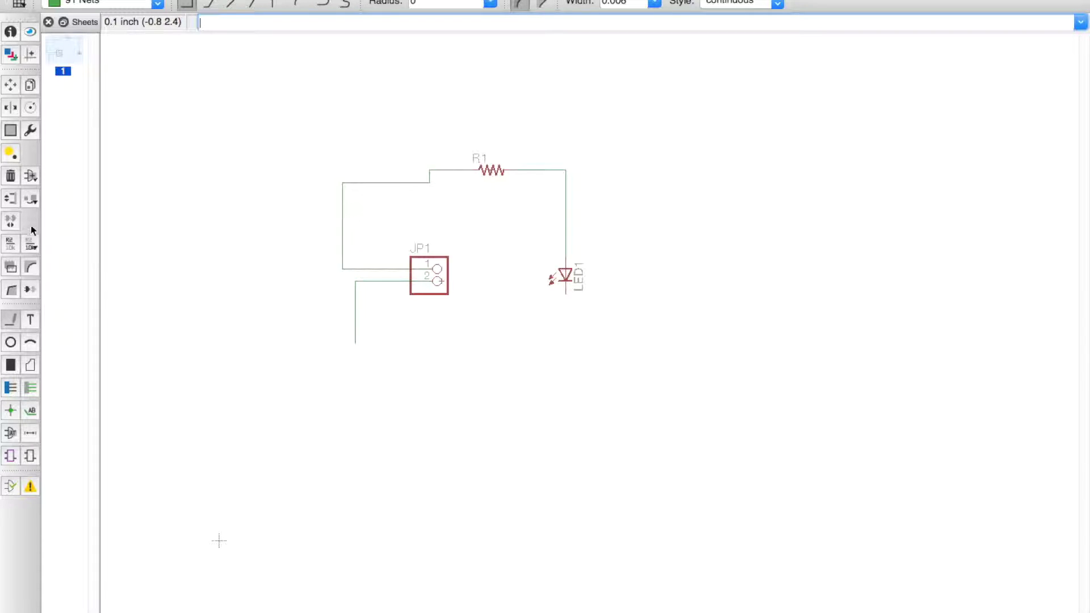
left_click(31, 177)
double_click(123, 457)
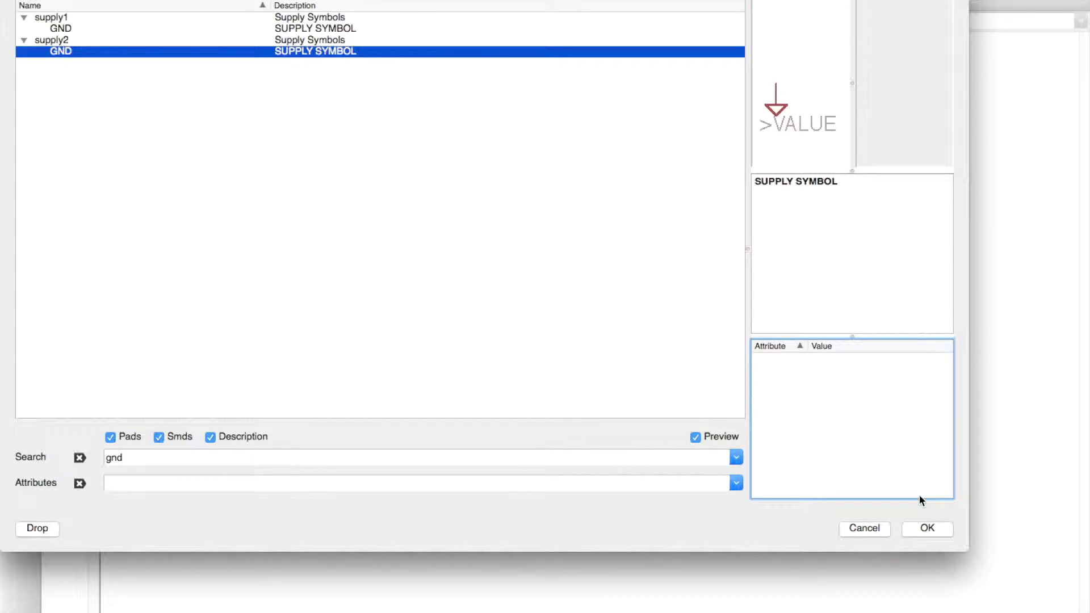
Step: Place a supply2 GND symbol at the end of JP1 pin 2's net and accept the GND net name
left_click(926, 530)
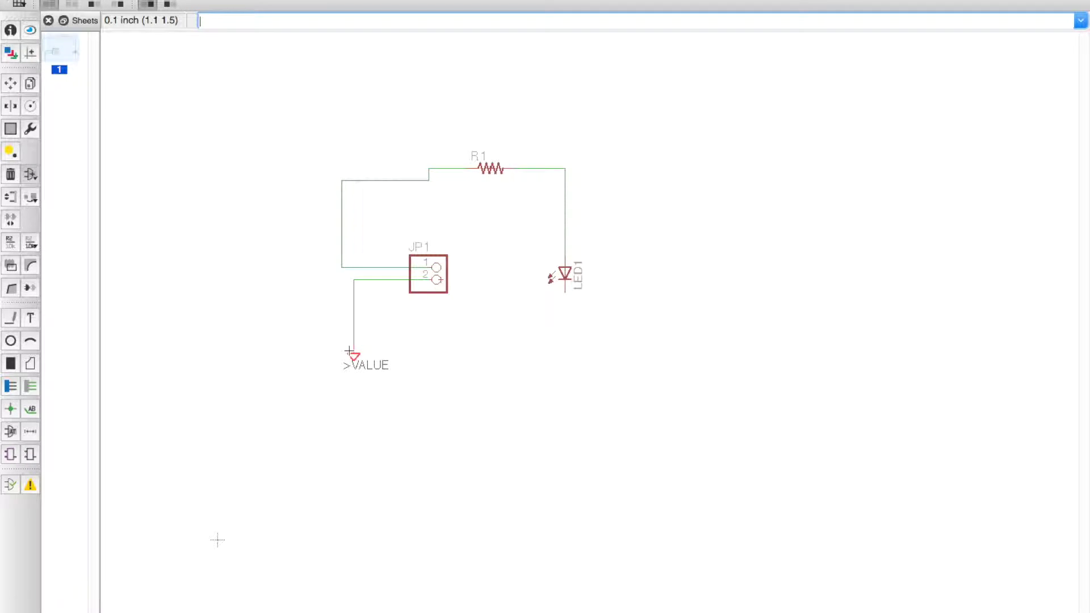
left_click(349, 352)
left_click(467, 372)
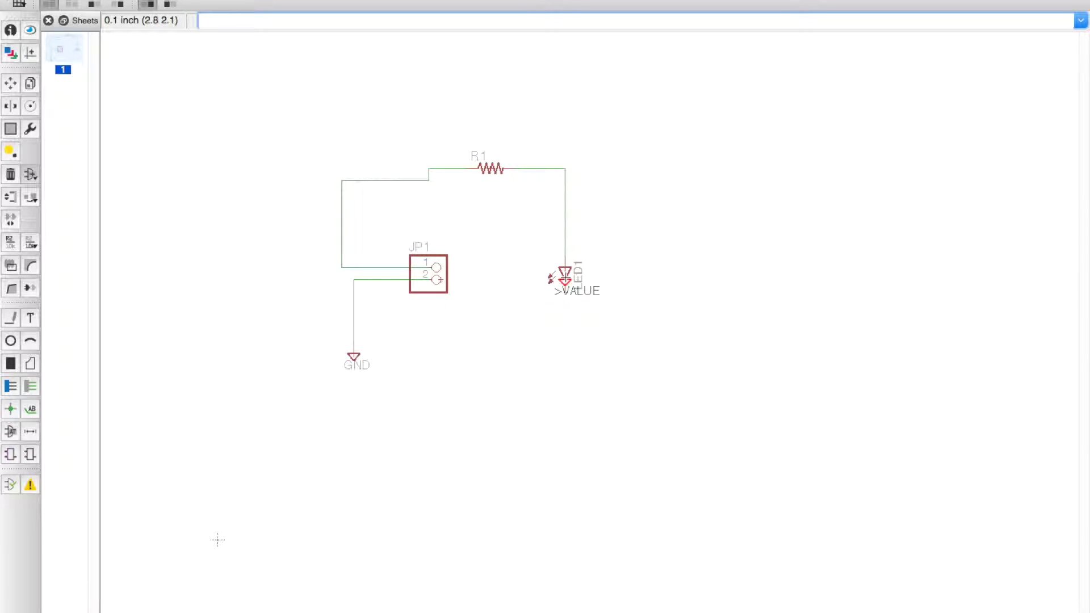
key("Escape")
key("Escape")
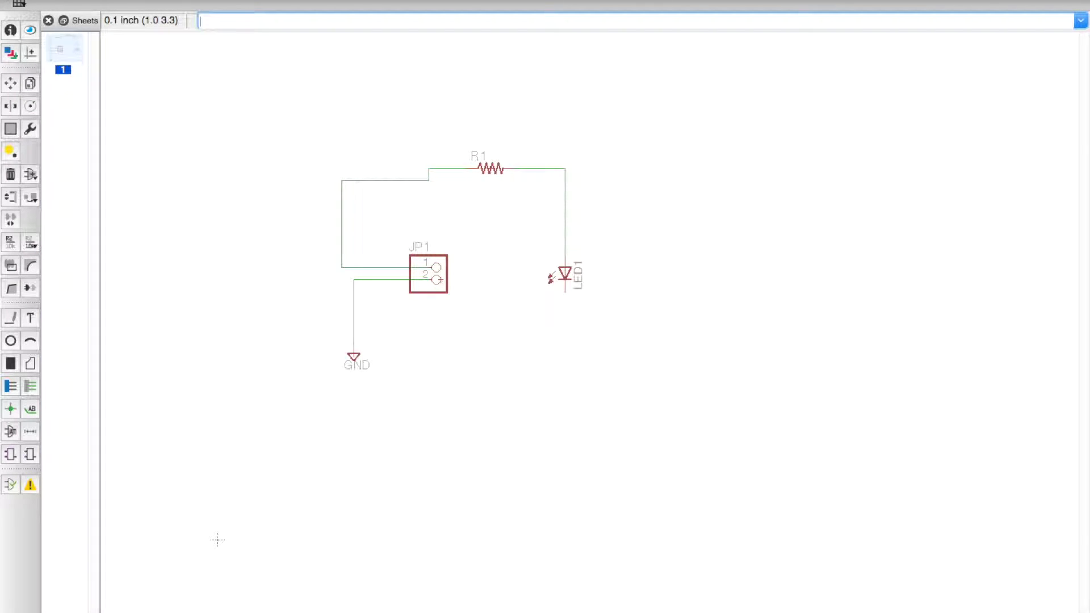
Step: Switch to the board editor and confirm creating the board from the schematic
left_click(99, 1)
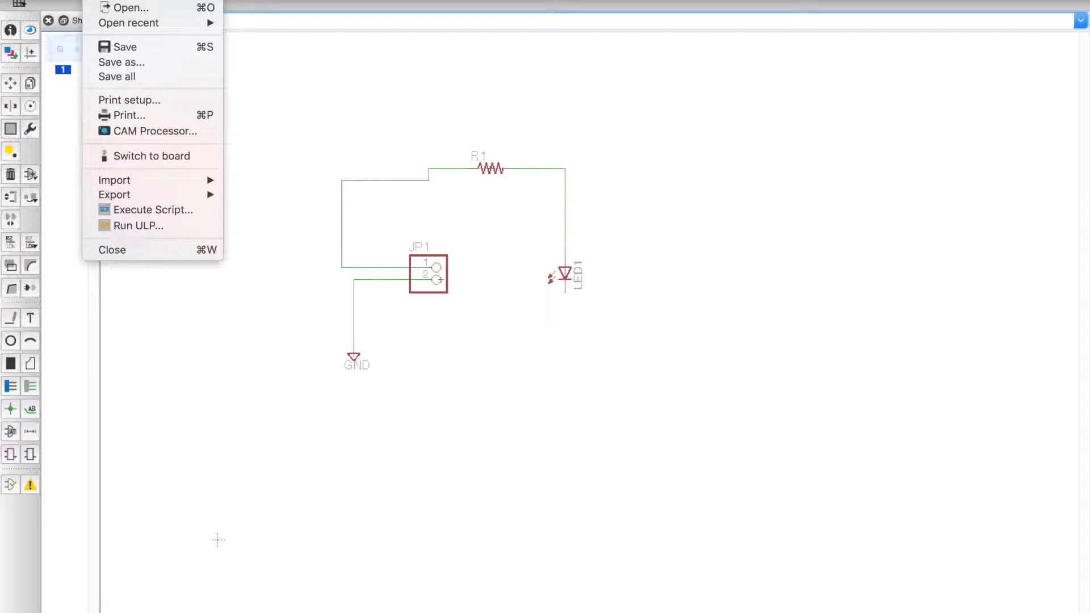
left_click(135, 156)
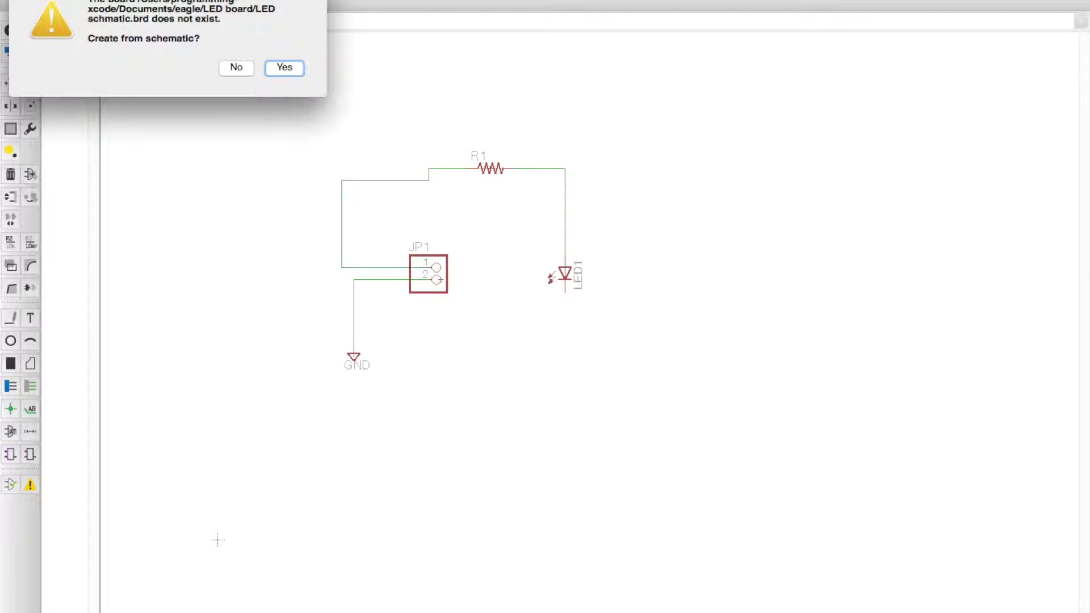
left_click_drag(128, 1, 121, 27)
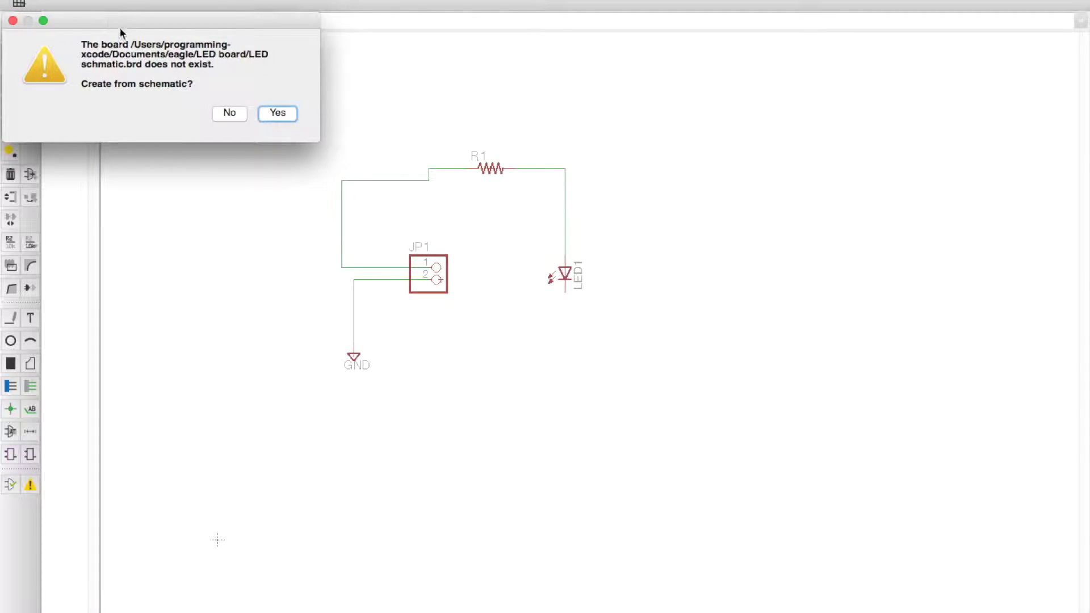
left_click(278, 113)
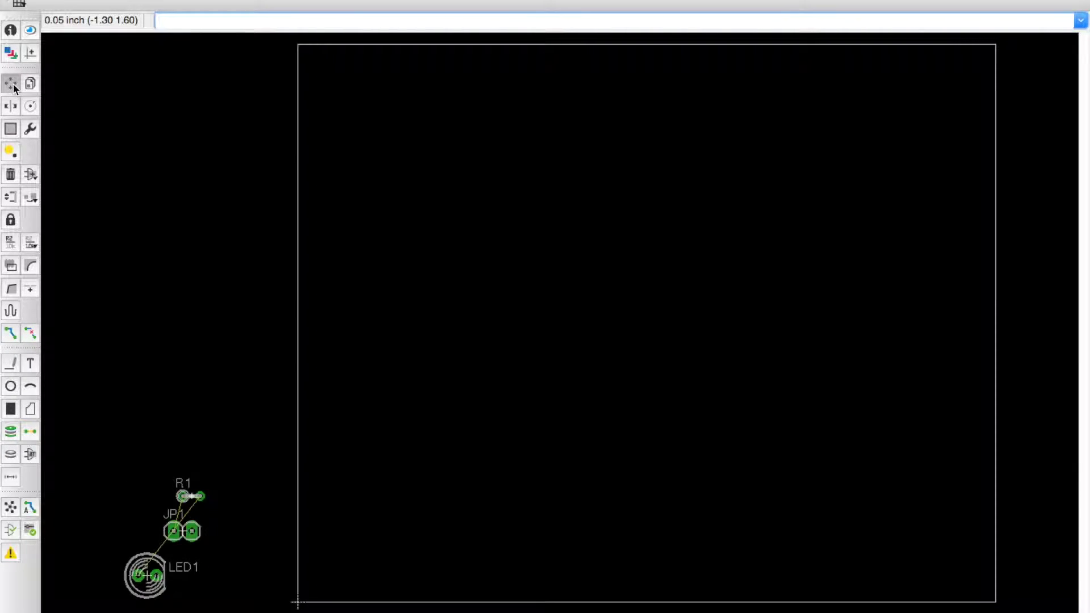
Step: Move LED1, R1 and JP1 into the board outline, R1 above LED1 and JP1 at the bottom
left_click(146, 575)
left_click(361, 427)
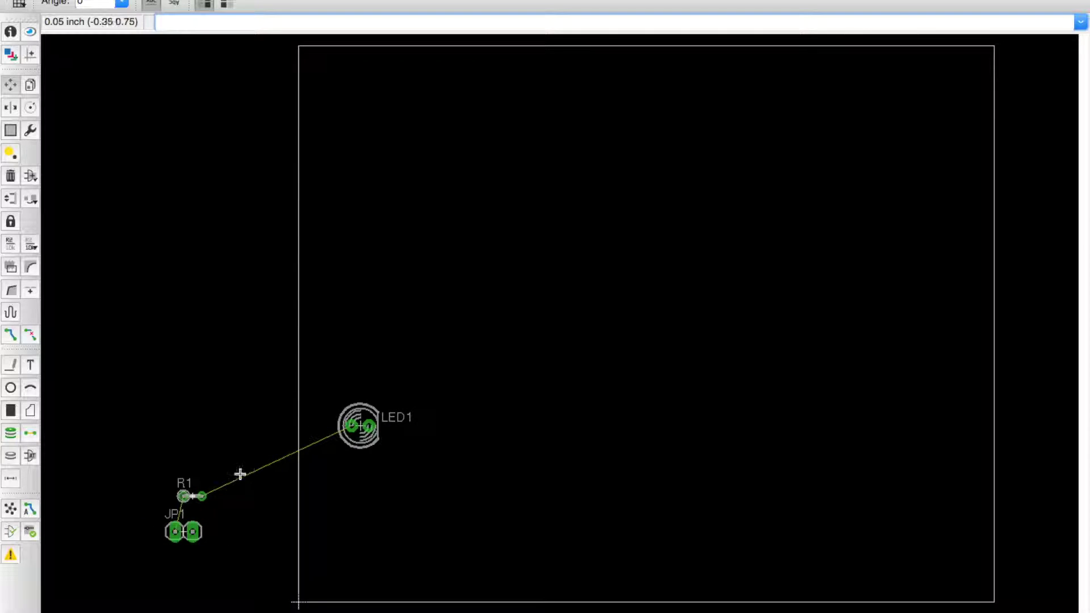
left_click(192, 495)
left_click(396, 320)
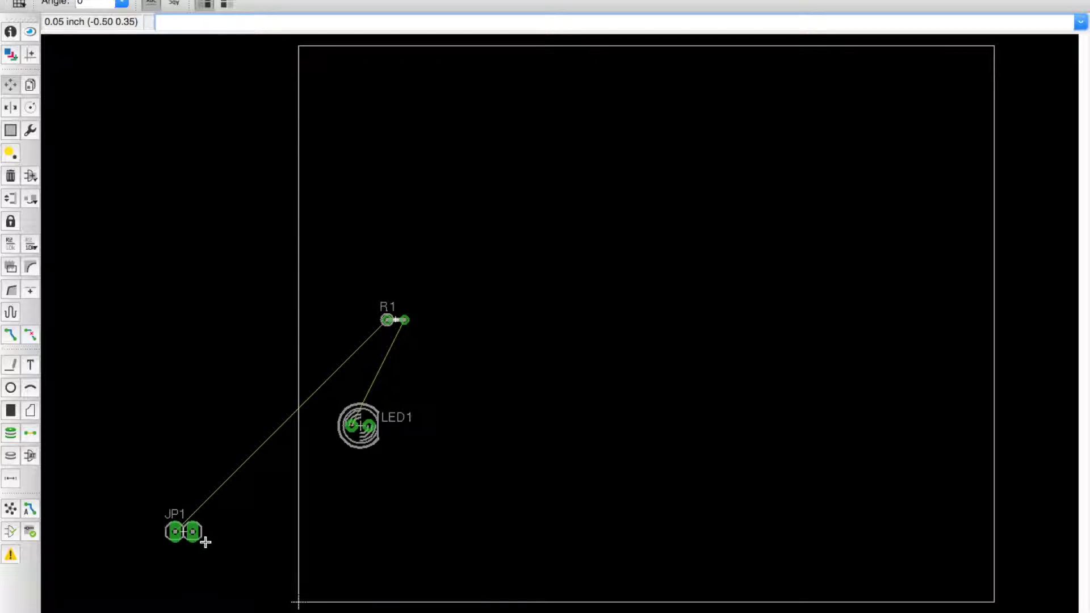
left_click(185, 531)
left_click(369, 558)
Step: Rearrange the parts near the lower-left so R1 sits between JP1 and LED1
left_click(359, 425)
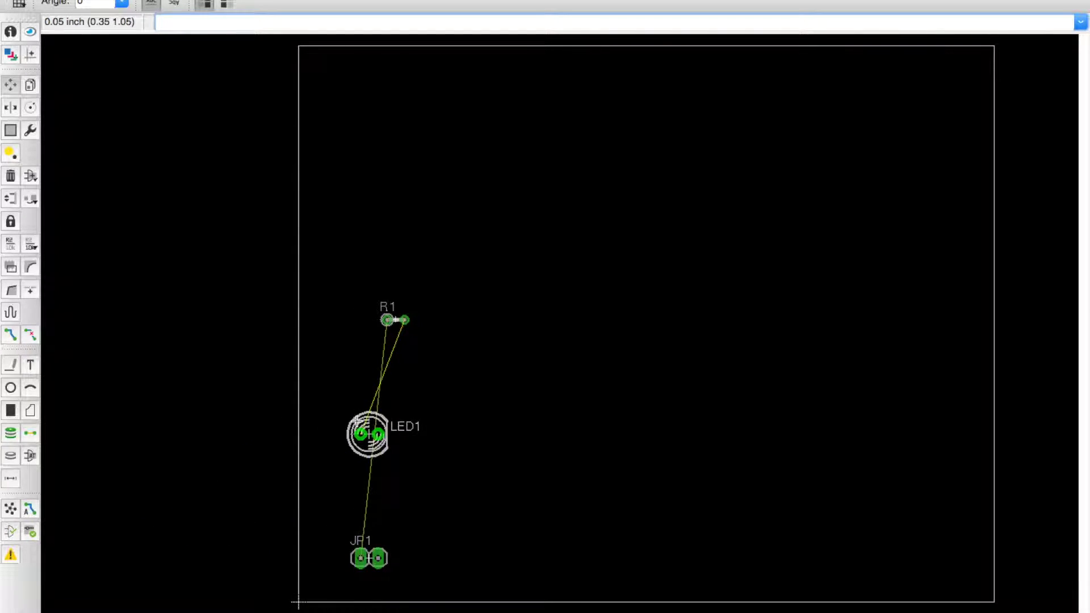
left_click(695, 417)
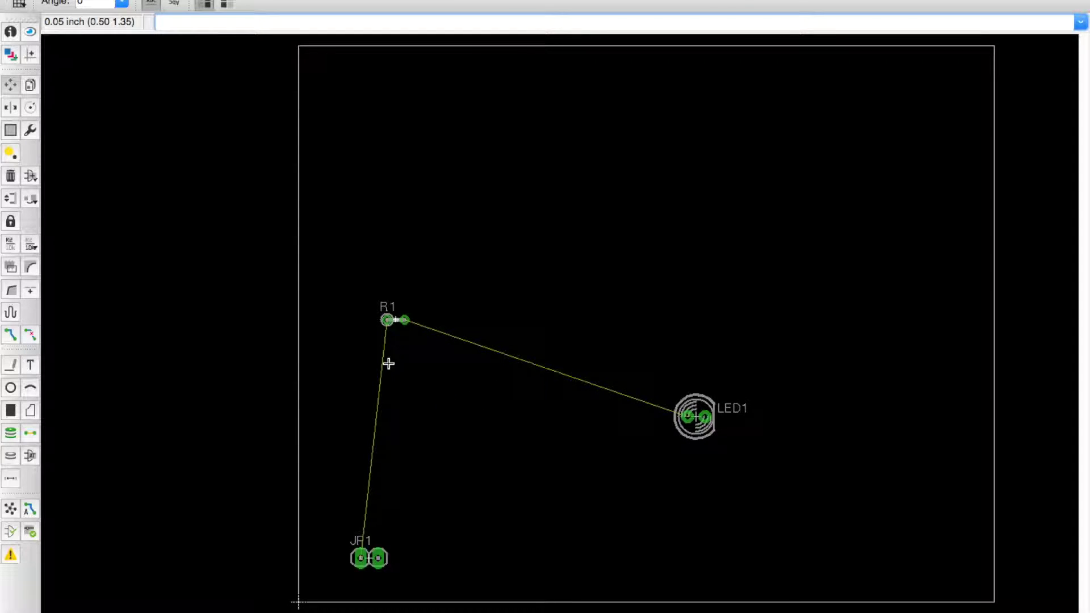
left_click(400, 317)
left_click(465, 390)
left_click(710, 437)
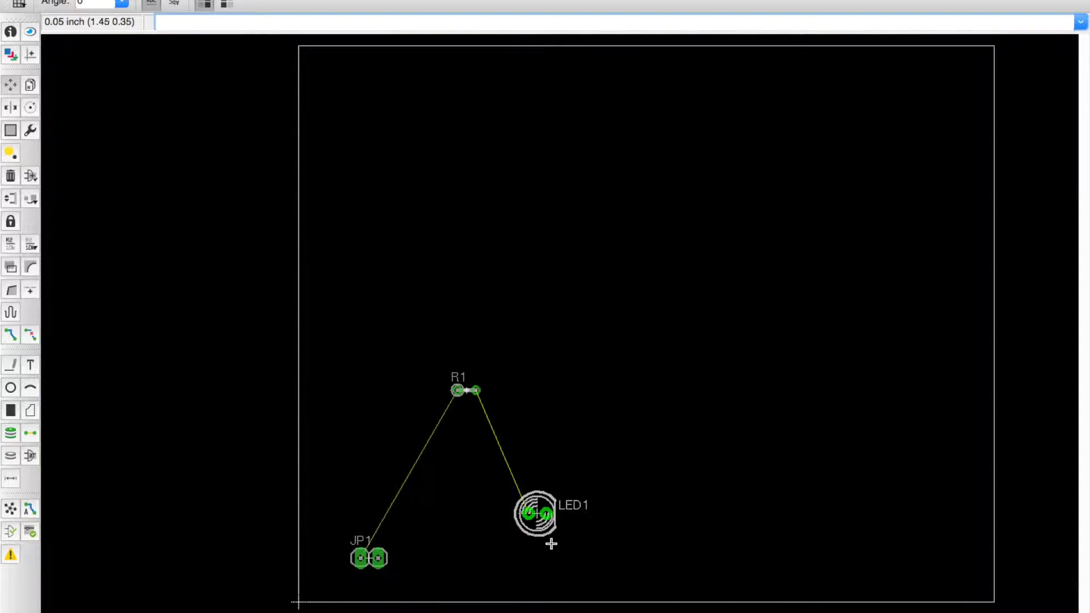
left_click(525, 570)
left_click(465, 390)
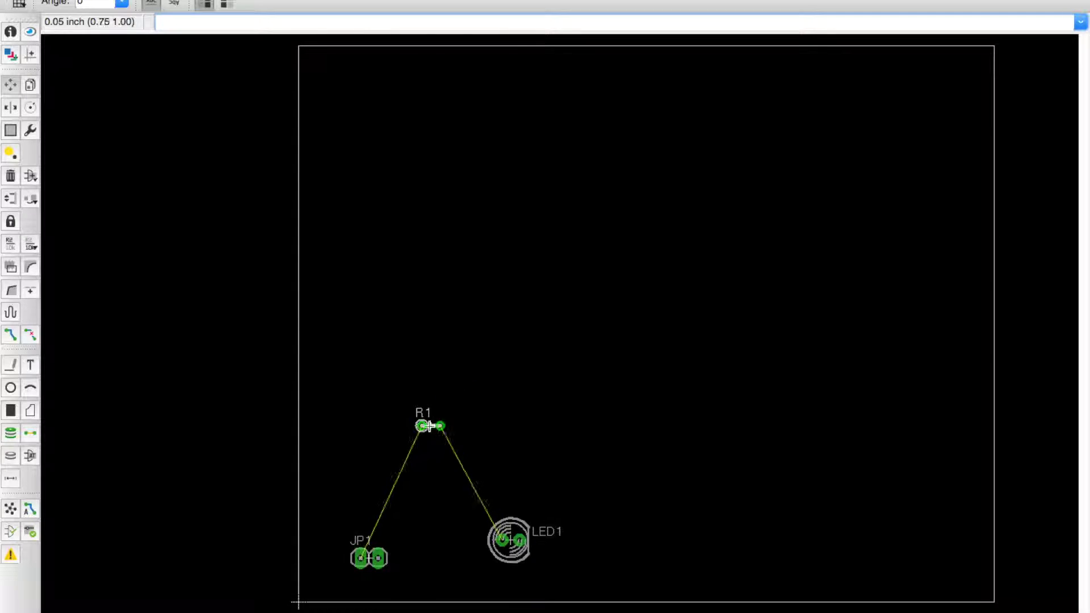
left_click(430, 461)
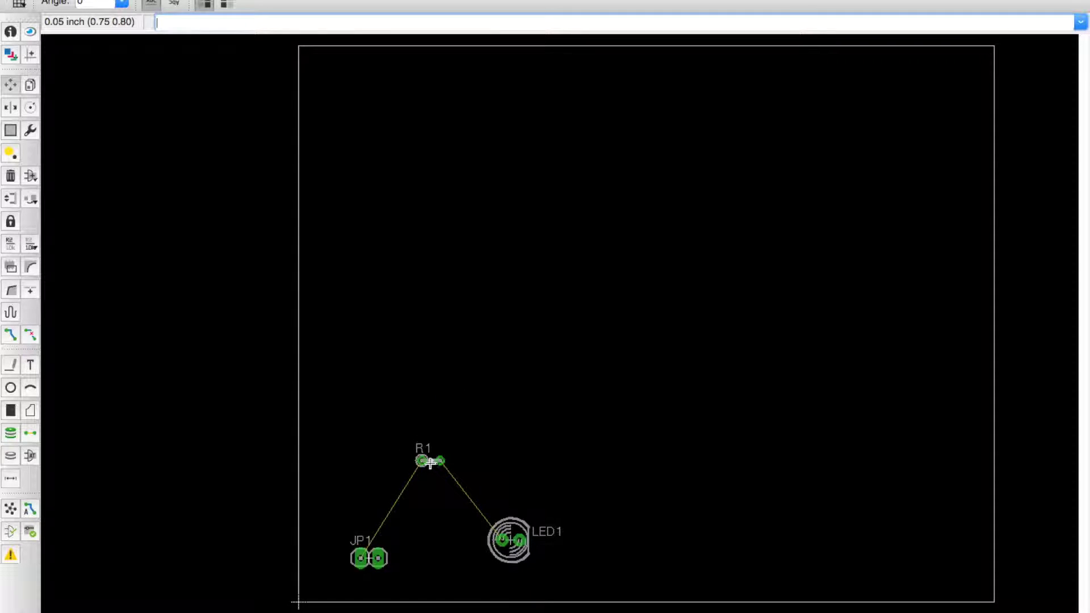
left_click(504, 541)
left_click(483, 548)
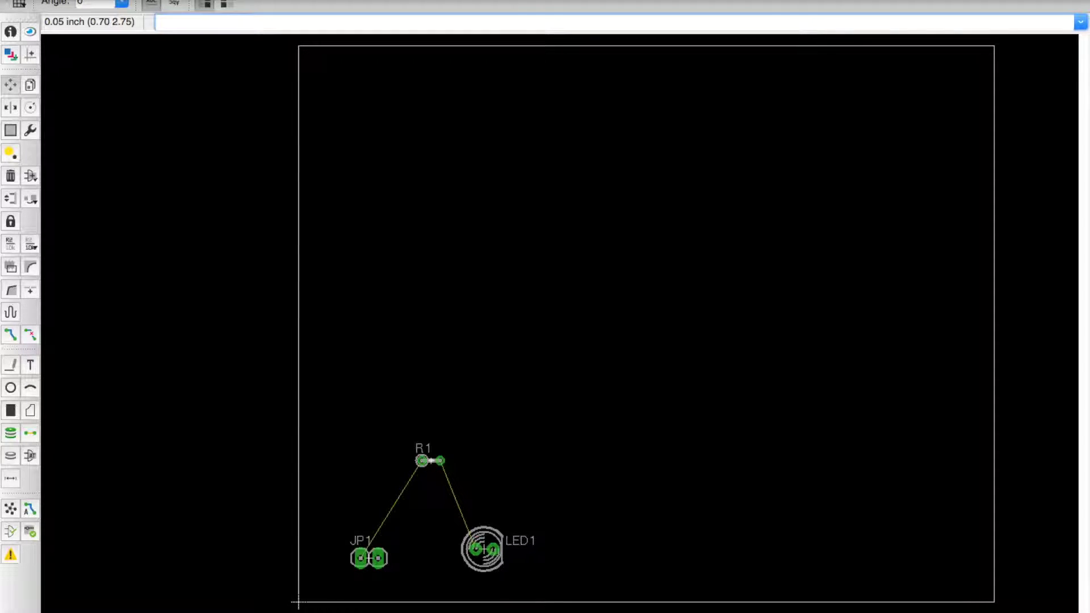
left_click(100, 2)
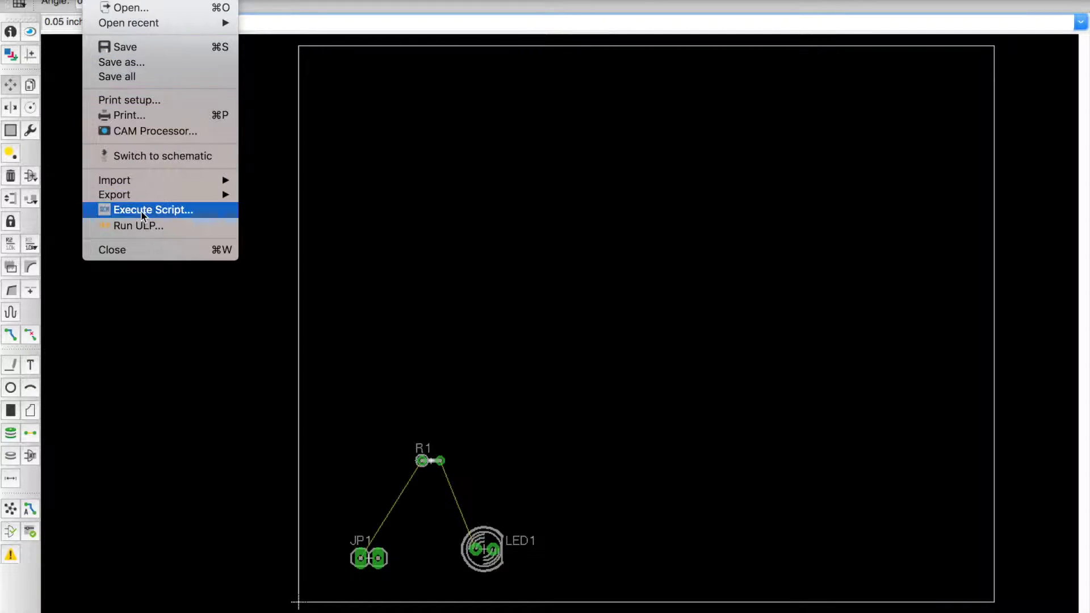
Step: Back in the schematic, place a supply2 GND symbol on LED1's cathode
left_click(131, 155)
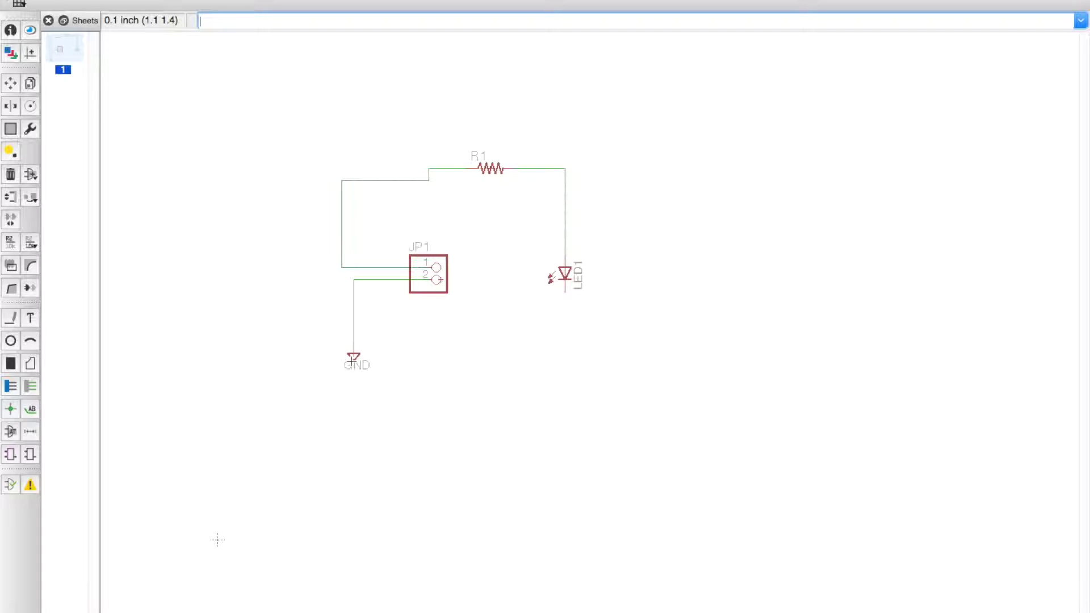
left_click(10, 151)
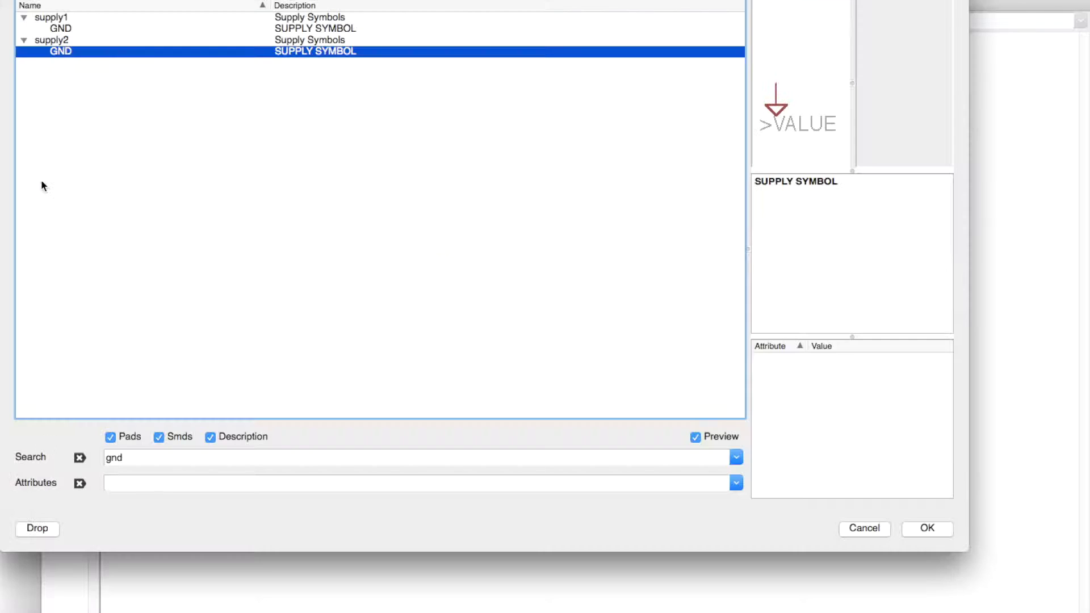
left_click(929, 535)
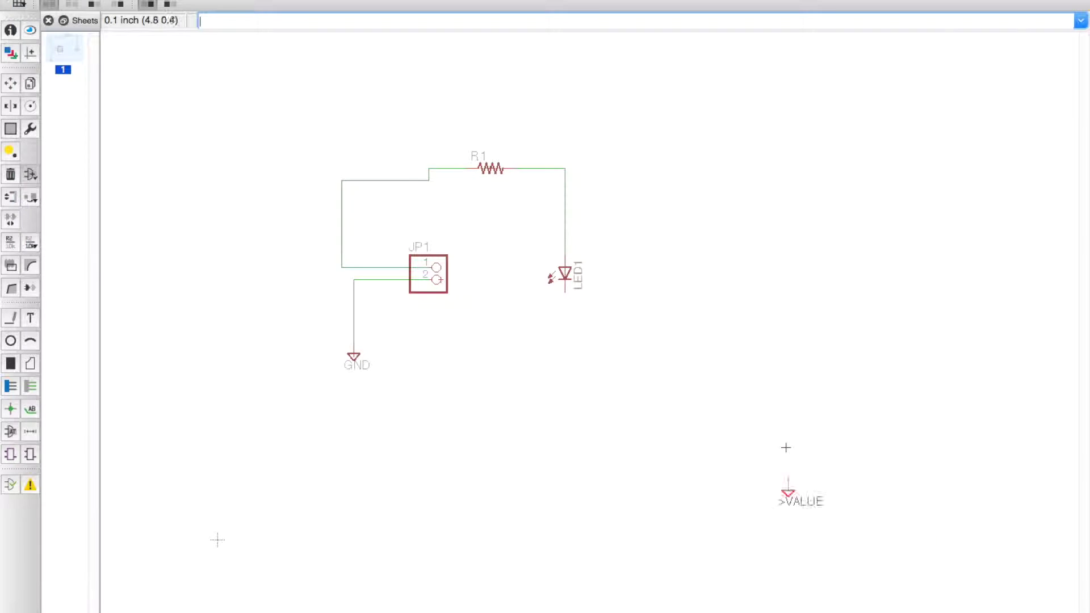
left_click(563, 304)
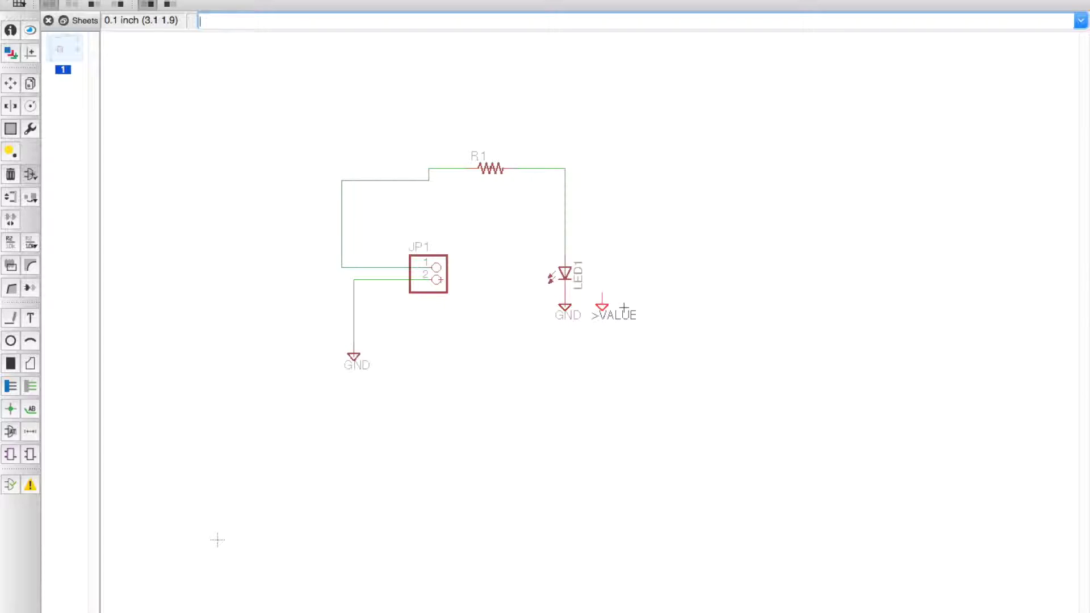
key("Escape")
Step: Close the part library and return to the board layout
left_click(863, 529)
left_click(76, 7)
left_click(145, 156)
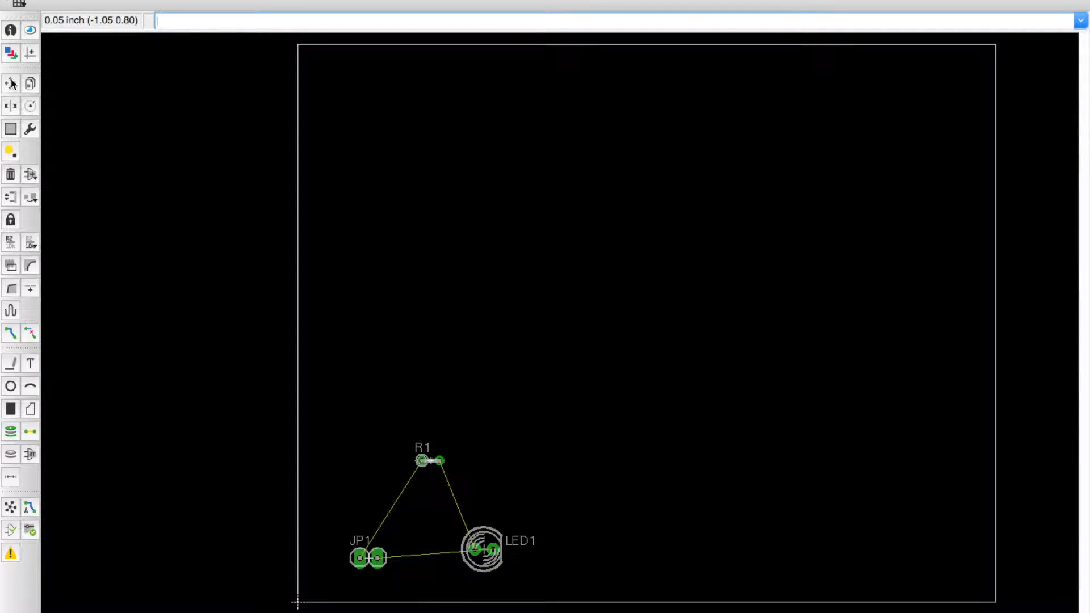
Step: Rotate JP1 in 90-degree steps until it stands vertical
left_click(30, 105)
left_click(363, 563)
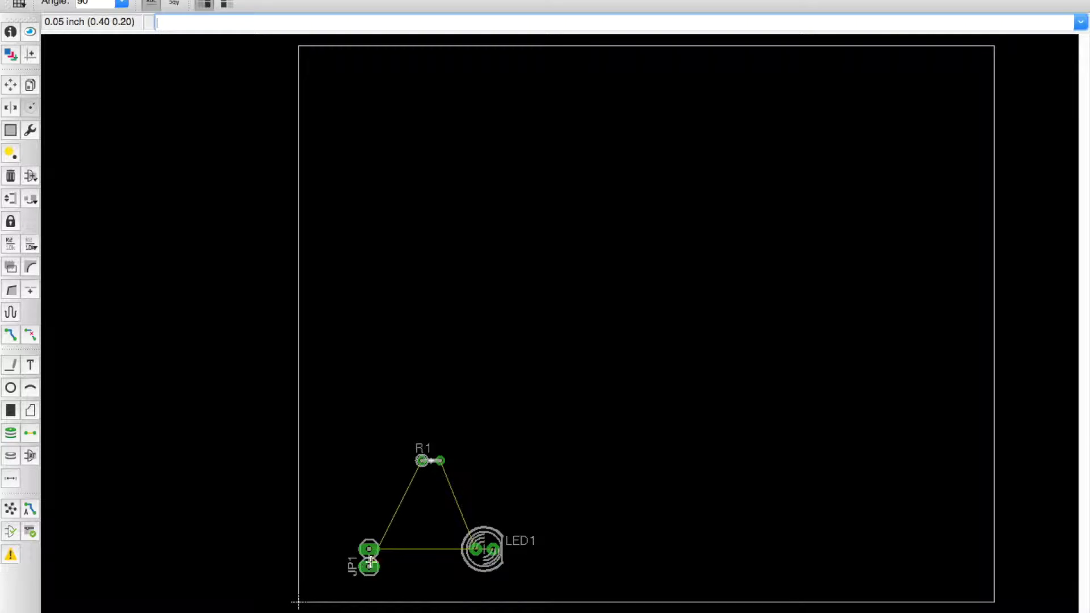
left_click(364, 562)
left_click(365, 562)
Step: Rotate LED1 until its label faces down, then grab the board outline's right edge
left_click(467, 551)
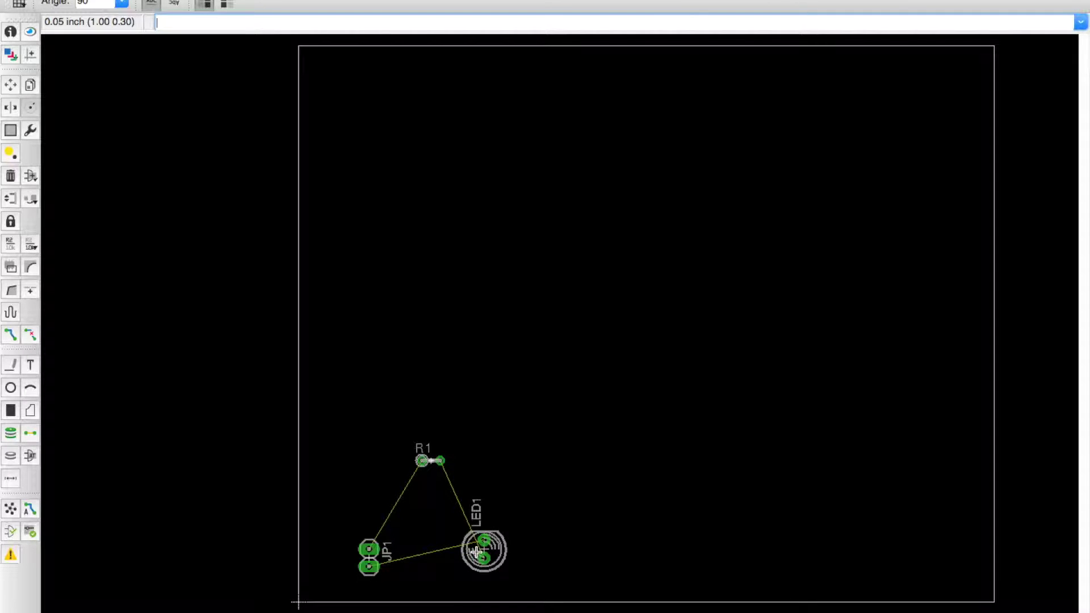
left_click(467, 551)
left_click(467, 551)
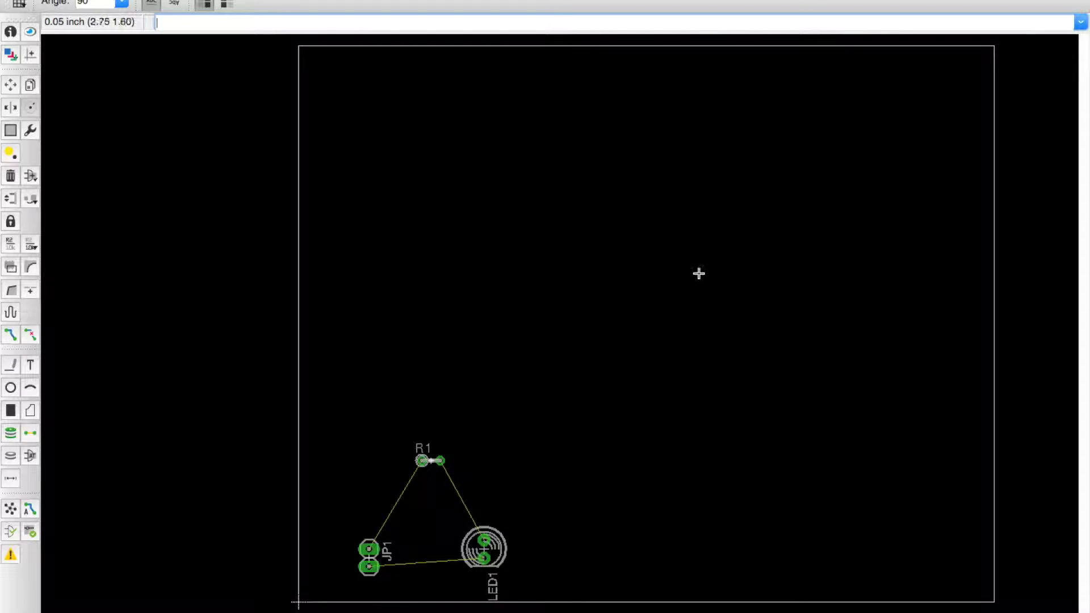
left_click(11, 85)
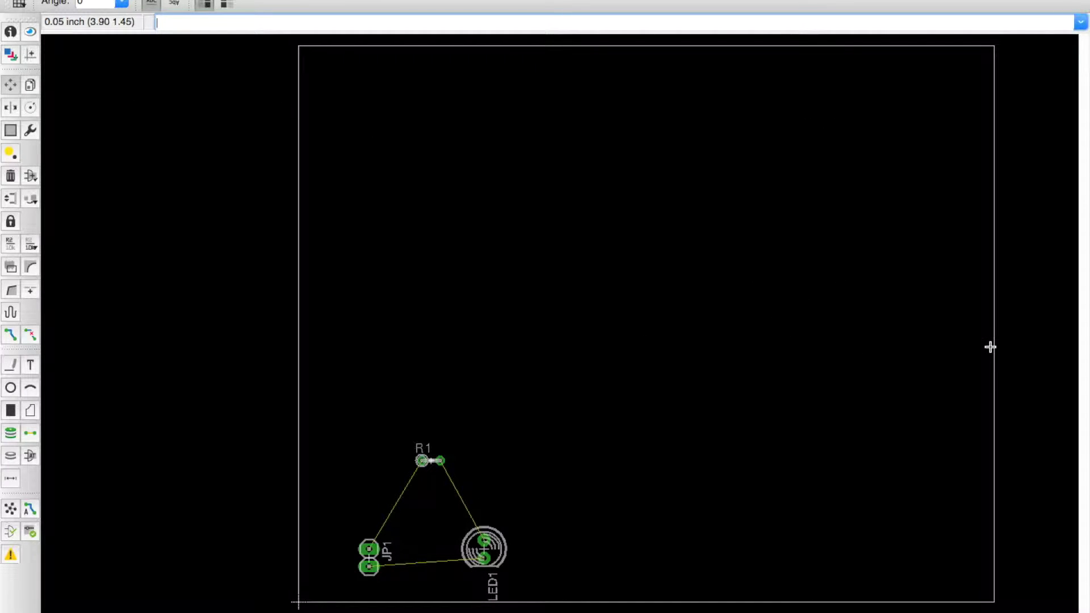
left_click(991, 343)
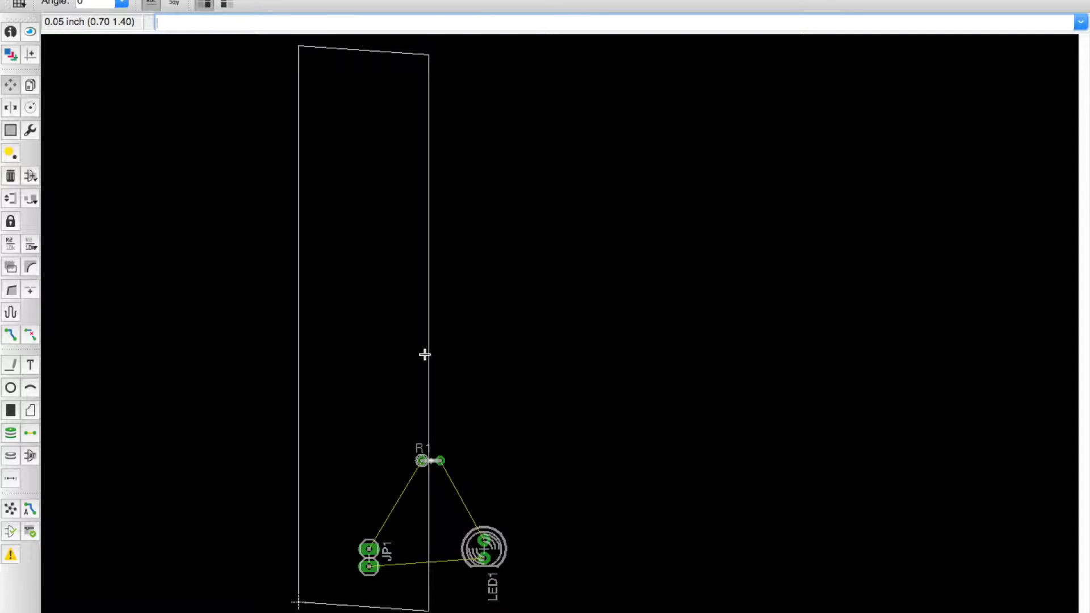
Step: Pull the board outline's right and top edges inward to make a small board
left_click(426, 352)
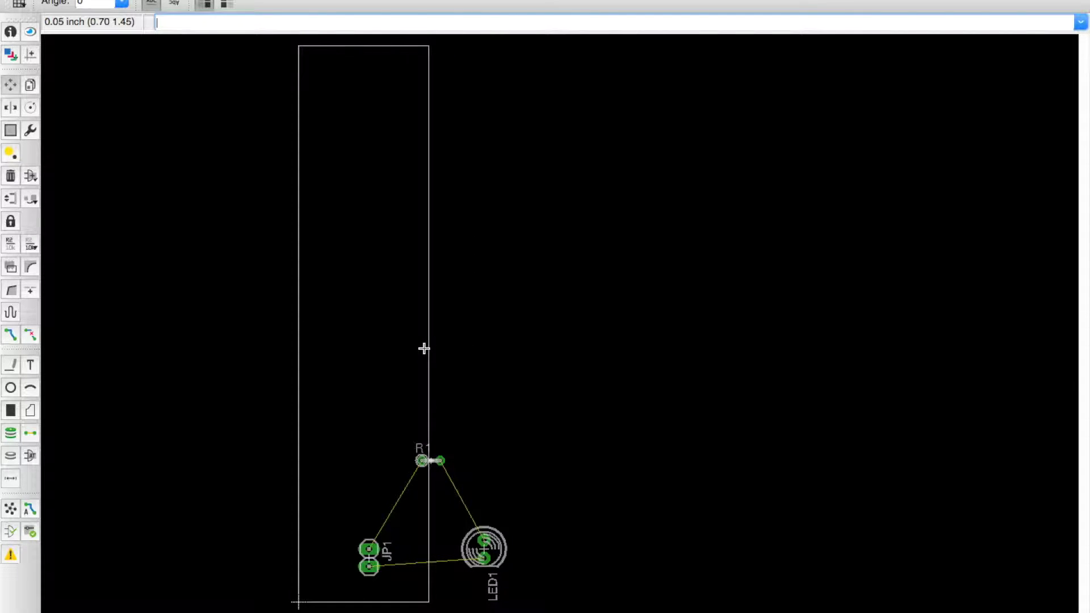
left_click(373, 46)
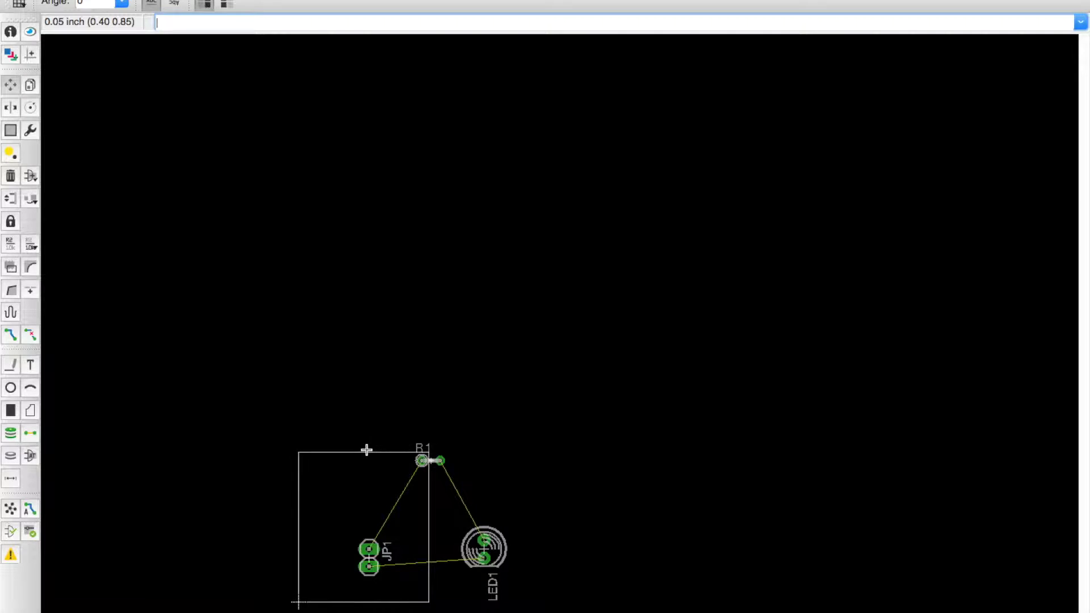
left_click(367, 448)
Step: Reposition R1, JP1 and LED1 inside the shrunken board outline
left_click(441, 461)
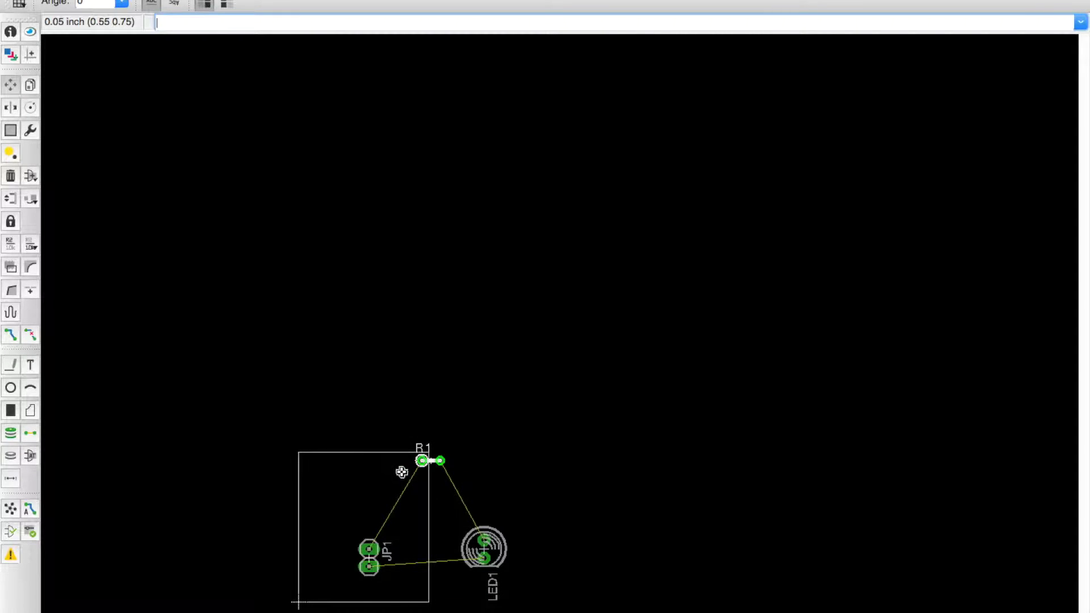
left_click(377, 469)
left_click(369, 558)
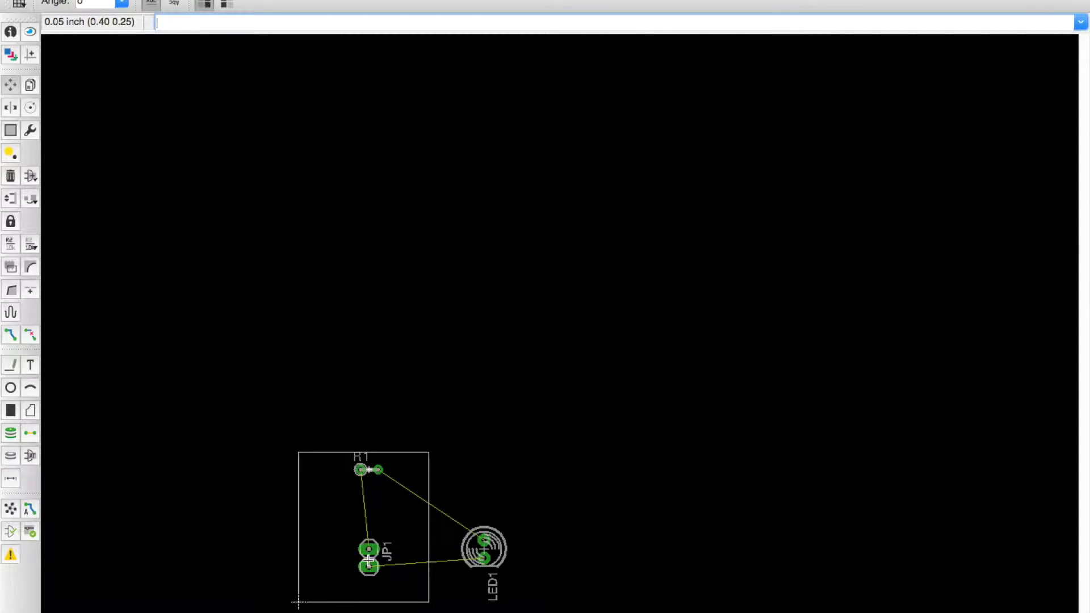
left_click(315, 575)
left_click(466, 543)
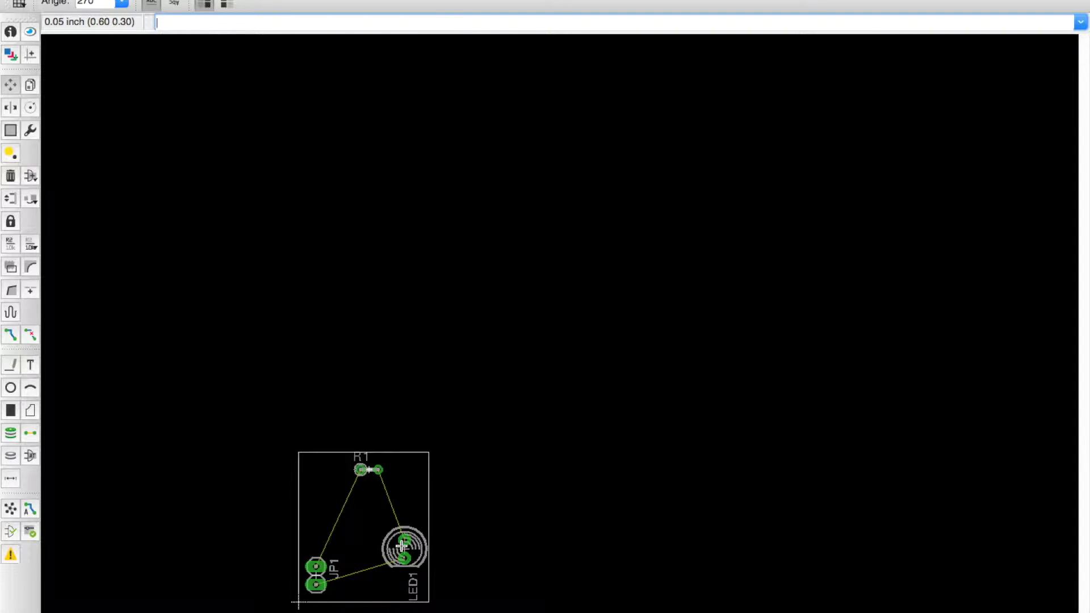
left_click(402, 546)
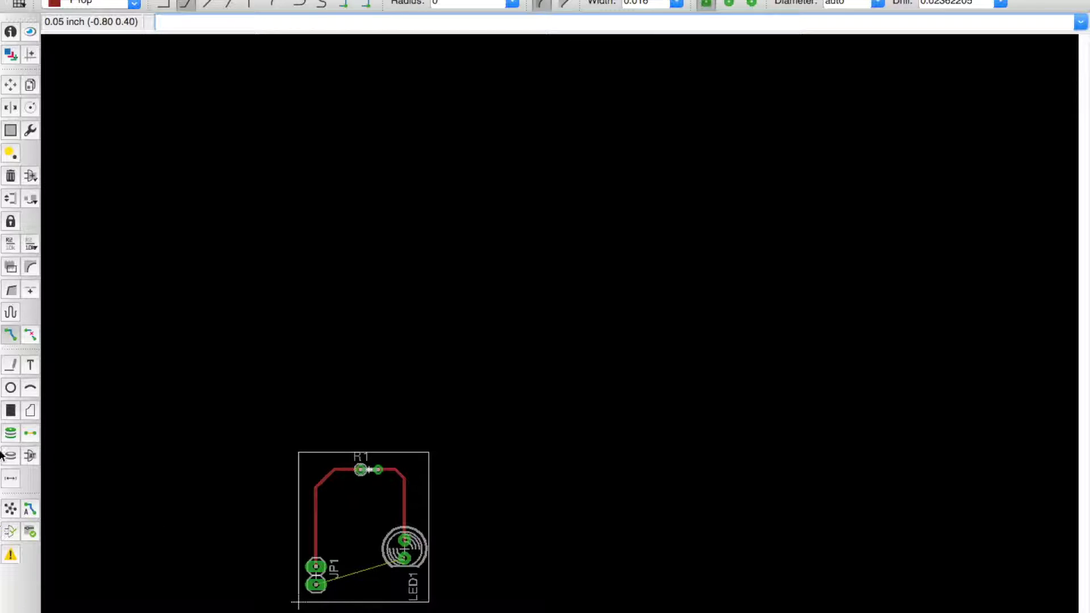
Step: Switch to the Polygon tool to prepare a copper pour over the board
left_click(30, 410)
left_click(202, 402)
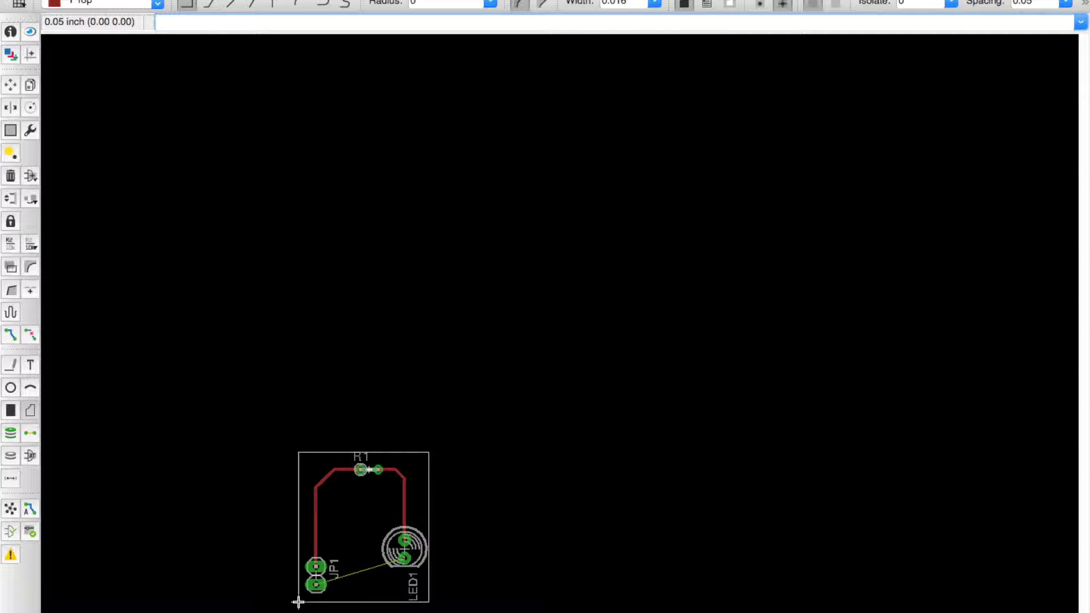
Step: Trace a polygon through all four board corners, closing it at the bottom-left corner
left_click(298, 601)
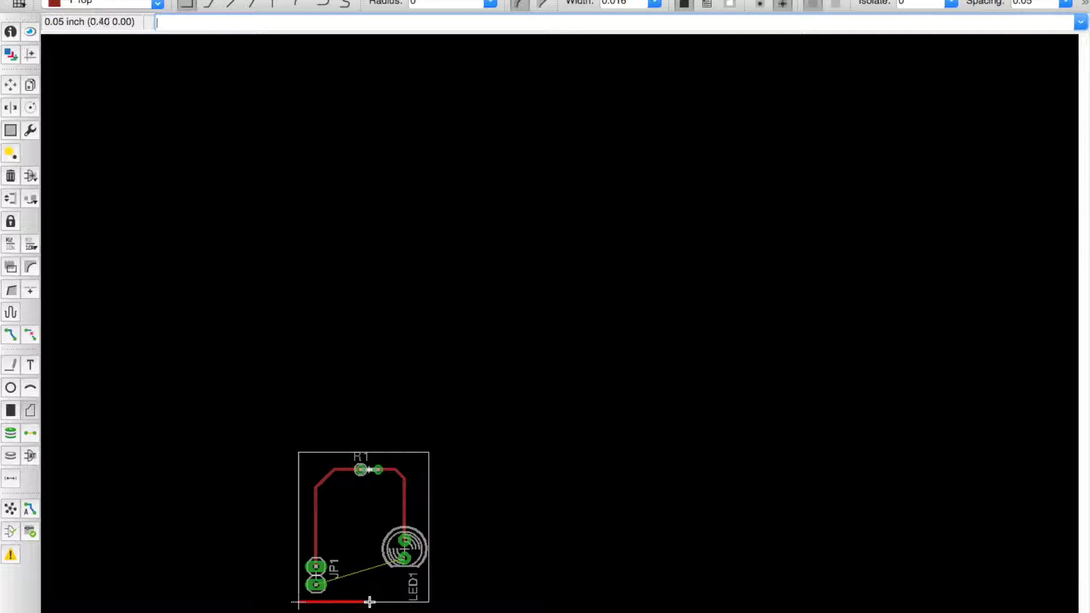
left_click(428, 601)
left_click(432, 453)
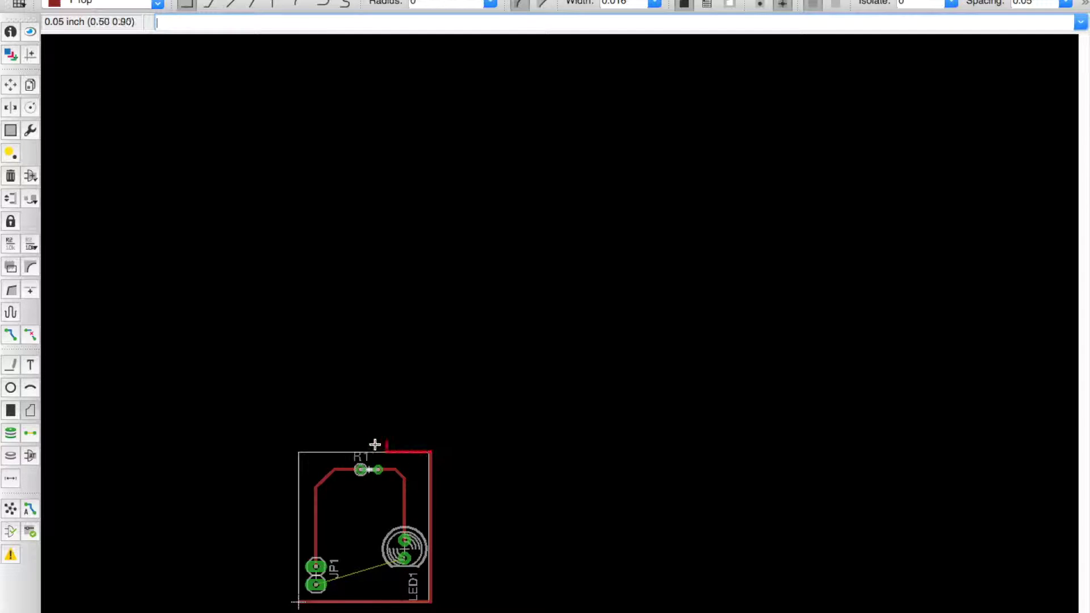
left_click(299, 453)
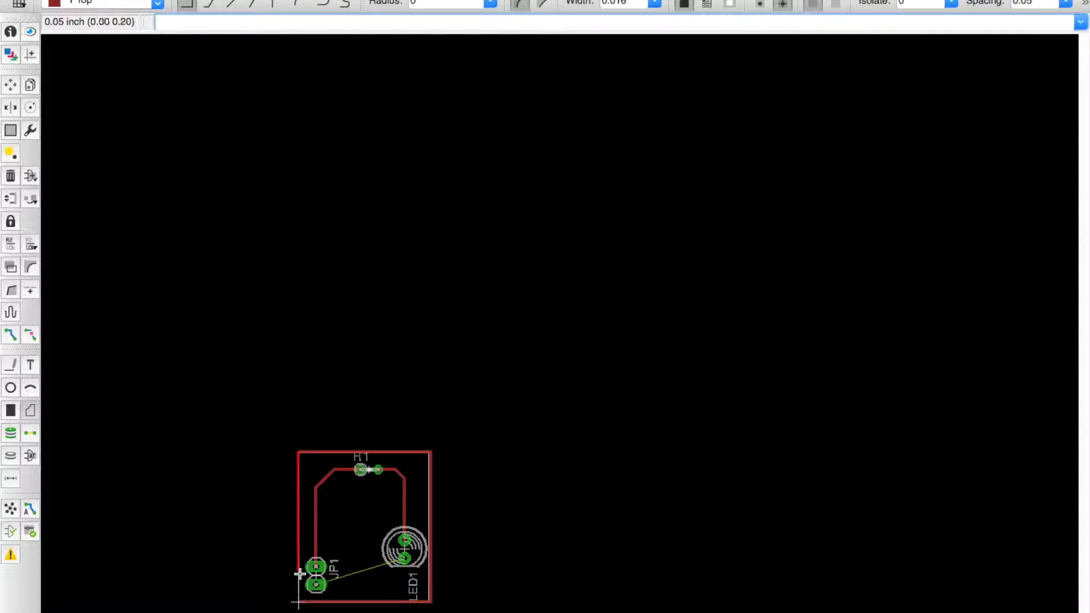
left_click(299, 602)
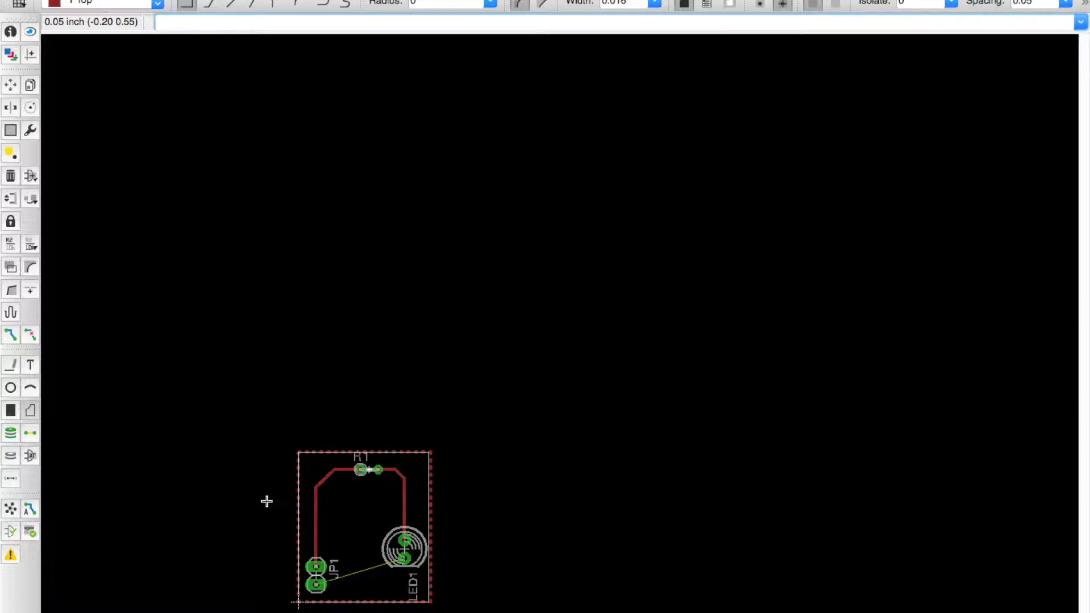
Step: Test the pour with Ratsnest, clear the fill with Ripup, and reroute the trace from R1's pad
left_click(8, 509)
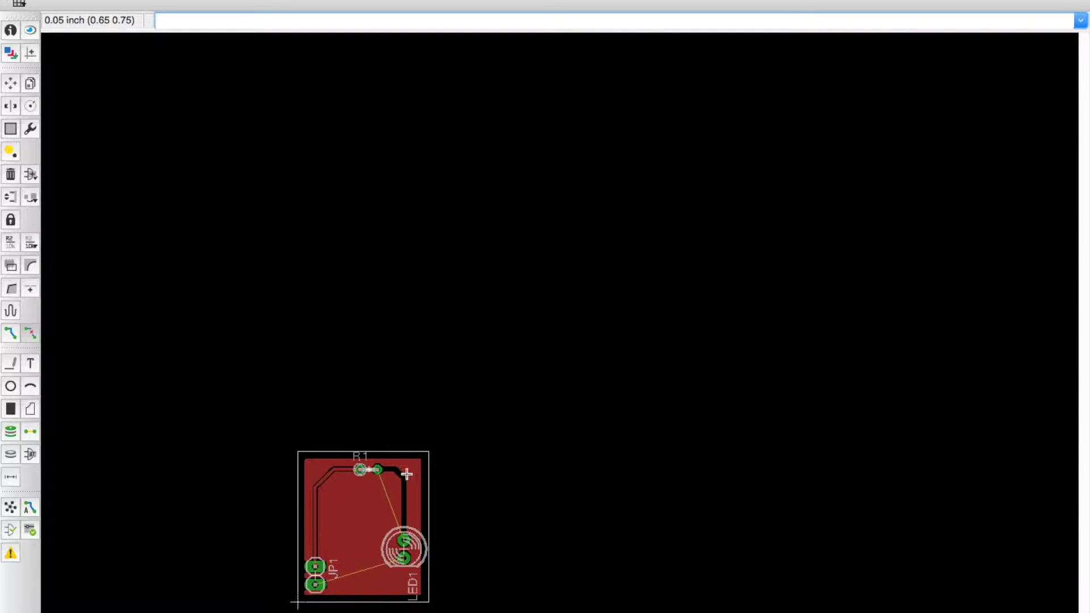
left_click(313, 601)
left_click(313, 601)
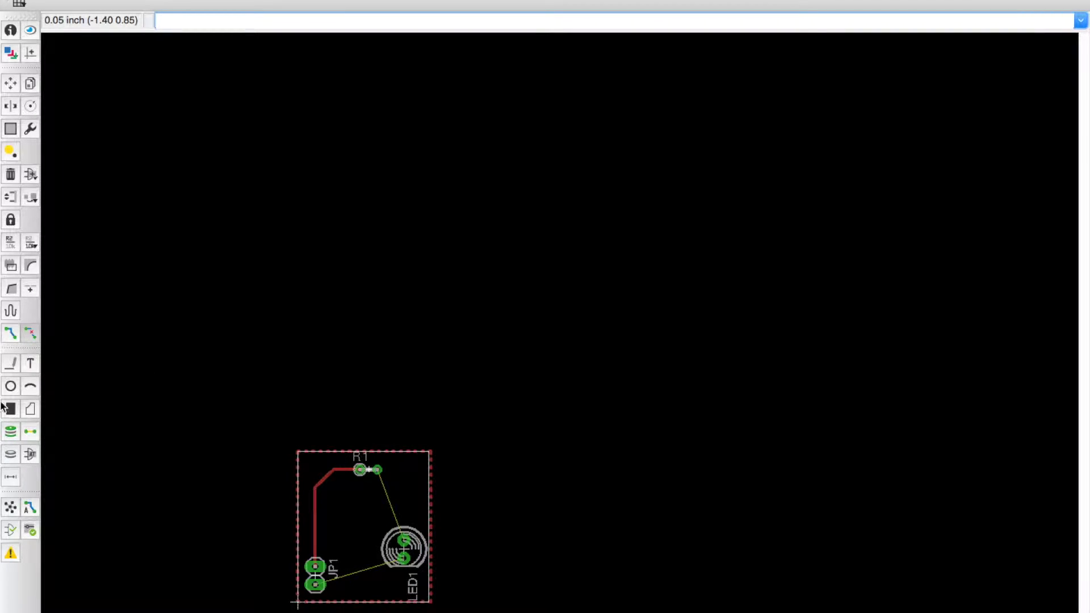
left_click(11, 333)
left_click(375, 469)
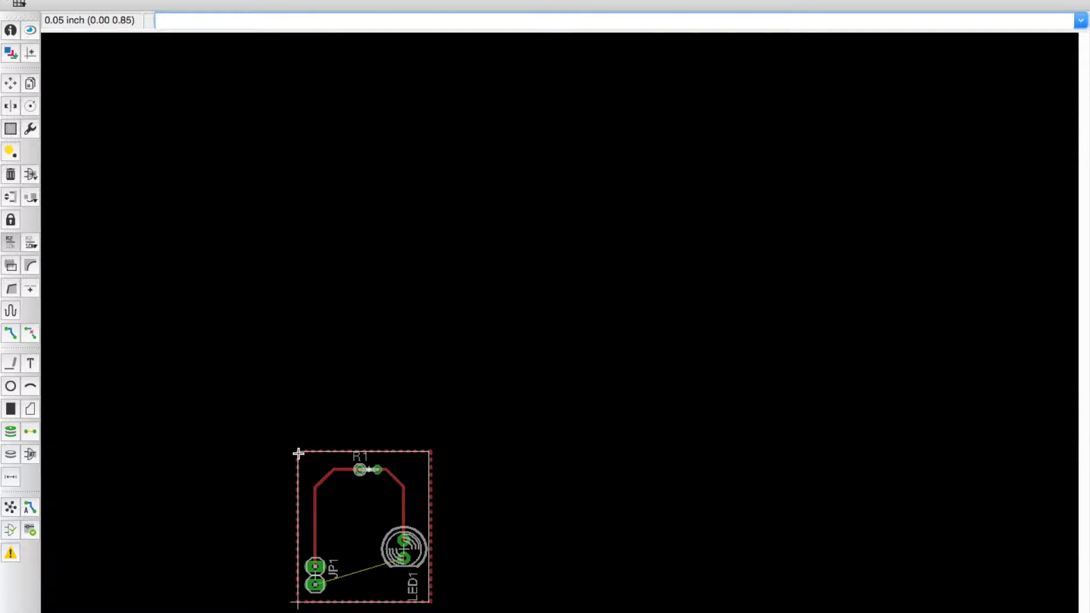
Step: Rename the board polygon's signal from N$3 to GND, leaving JP1's name unchanged
left_click(298, 453)
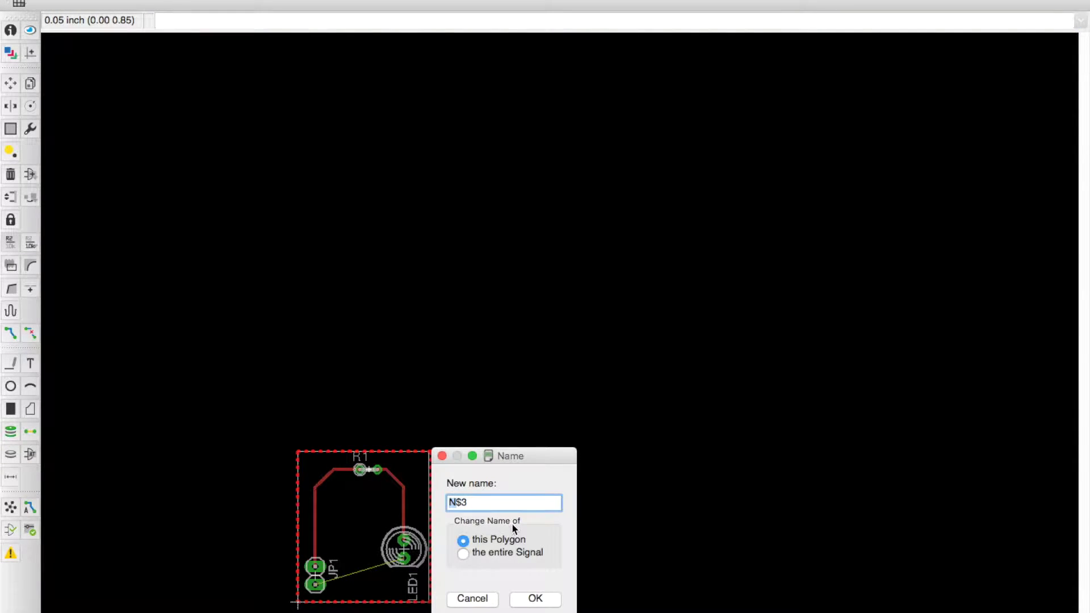
left_click(487, 501)
key("BackSpace")
type("ND")
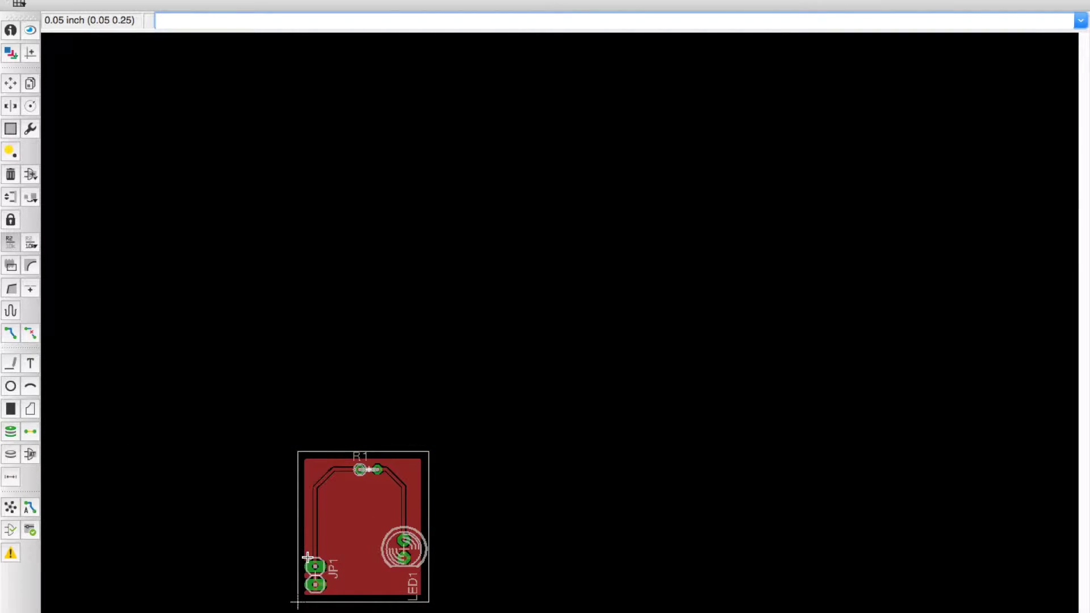
left_click(309, 562)
scroll(315, 559, "up", 1)
left_click(386, 611)
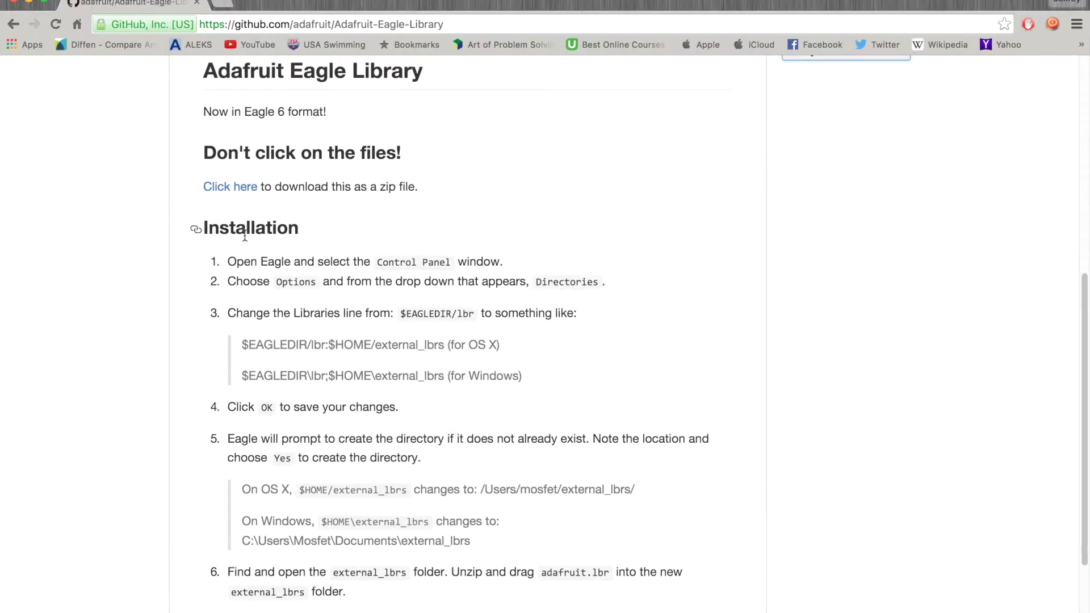
Step: Replace the GitHub address with 'osh' to load the OSH Park site at oshpark.com
left_click(244, 25)
key("BackSpace")
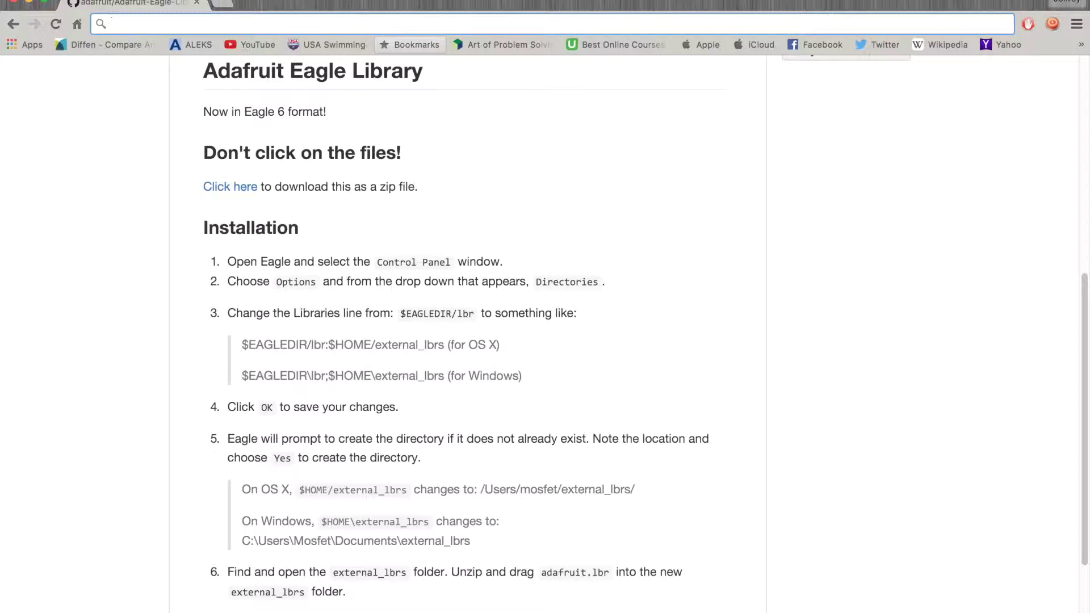
type("osh")
key("Return")
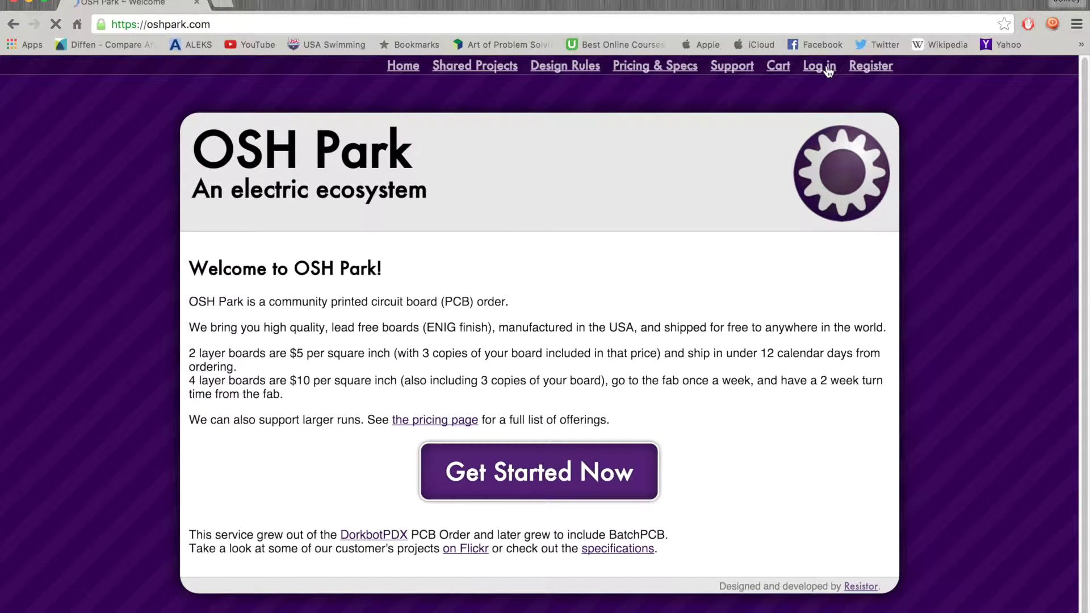
Step: Sign in to the OSH Park account with the account e-mail and password
left_click(855, 67)
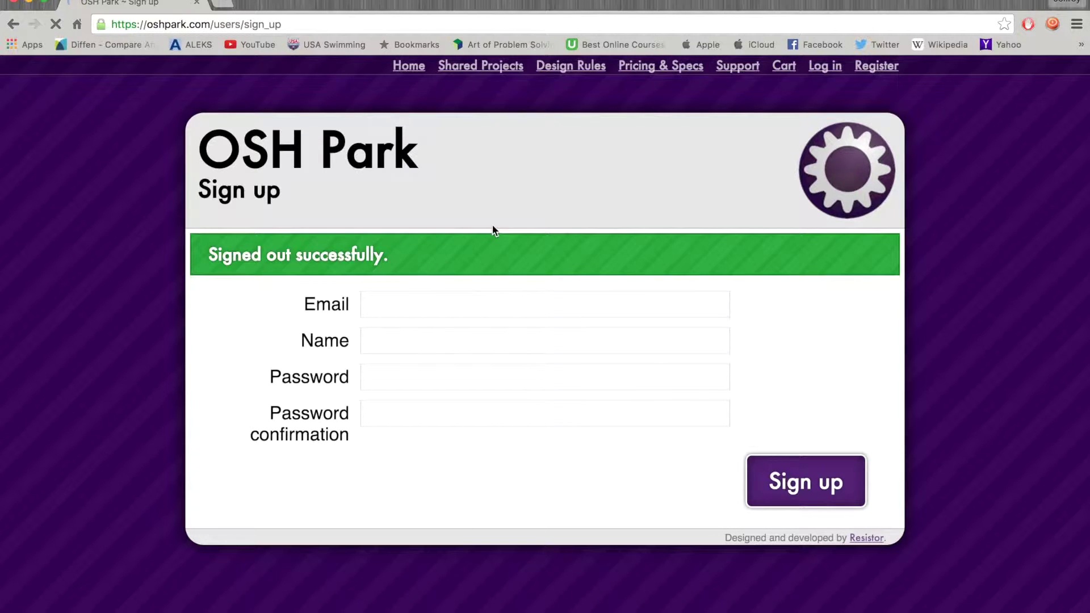
left_click(831, 70)
left_click(436, 257)
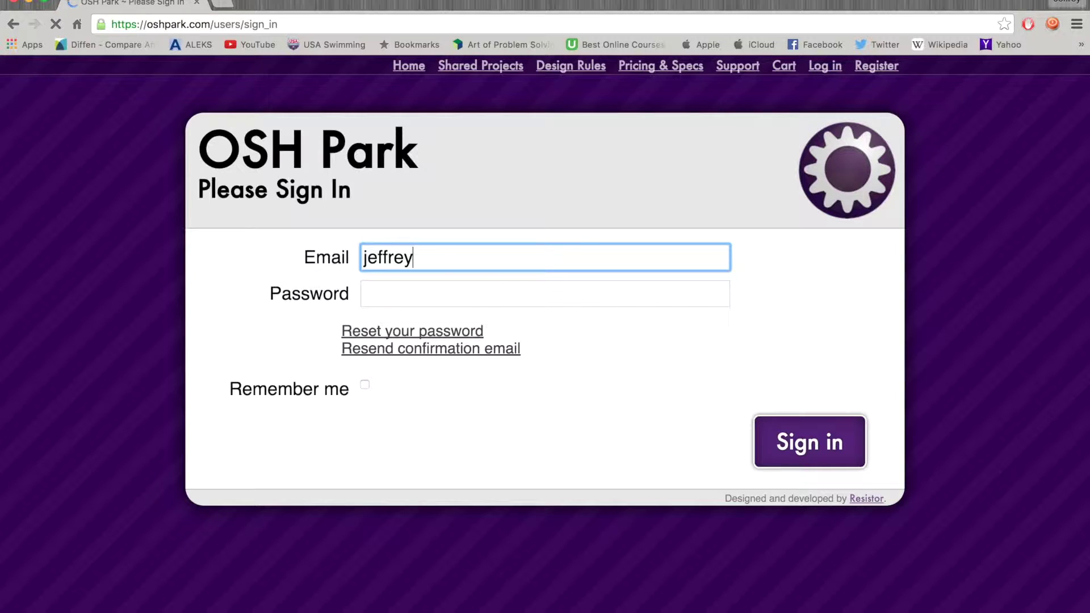
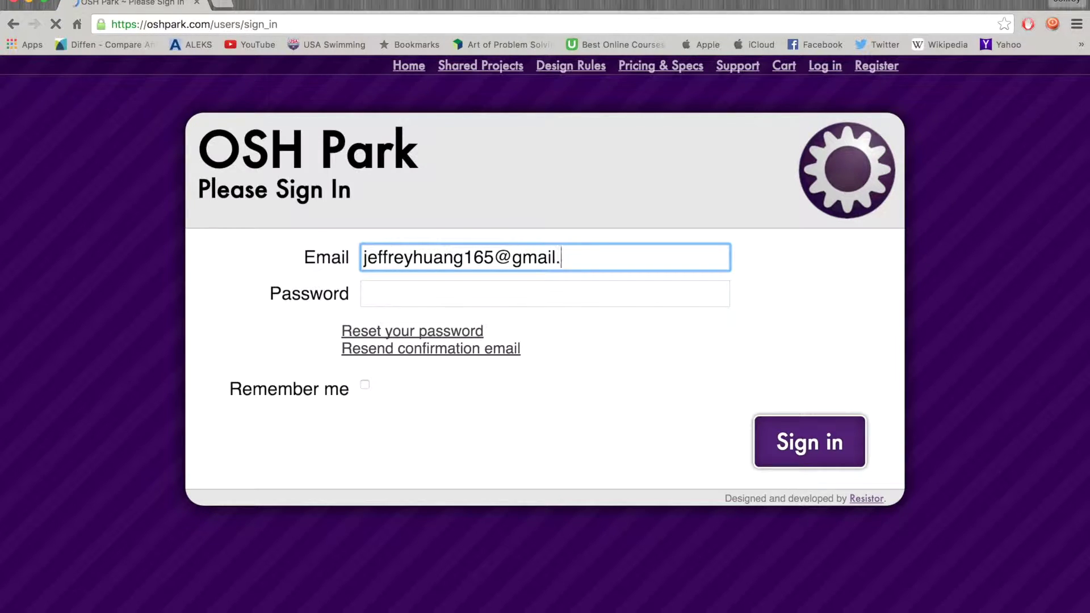
key("Tab")
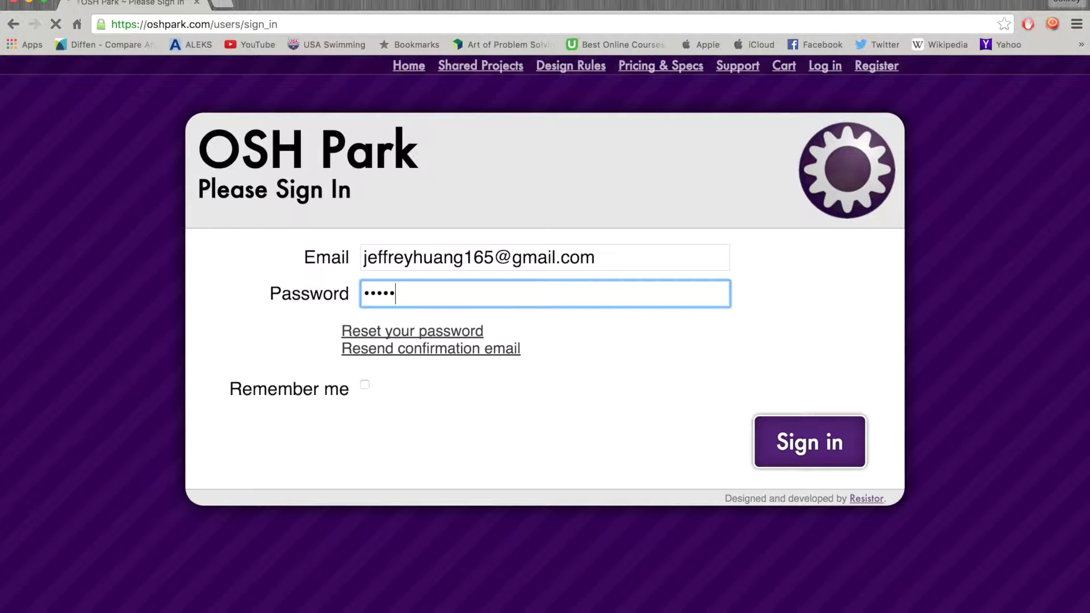
left_click(367, 385)
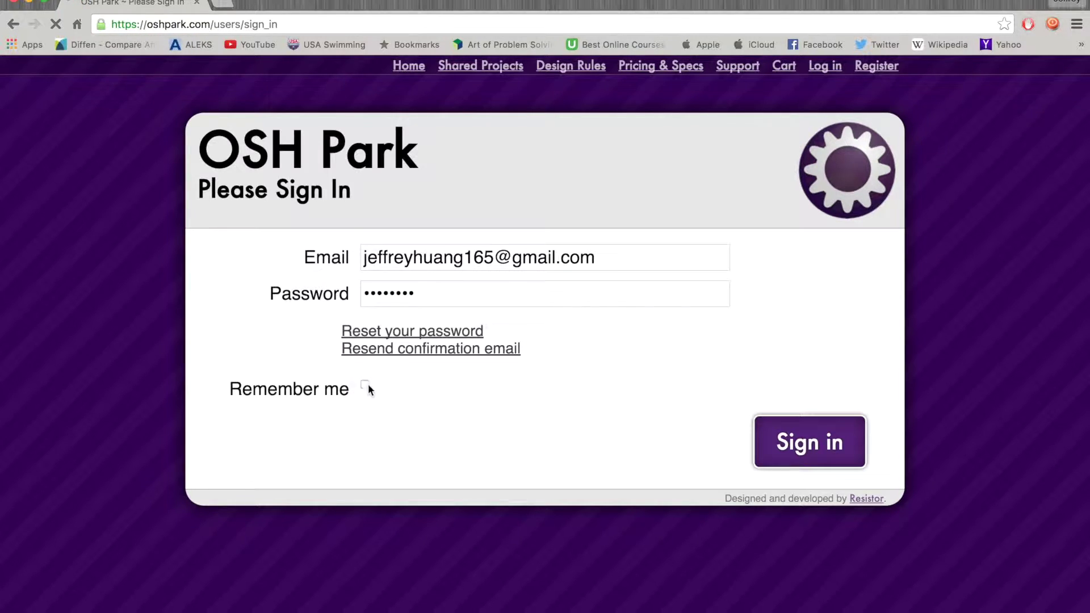
left_click(809, 442)
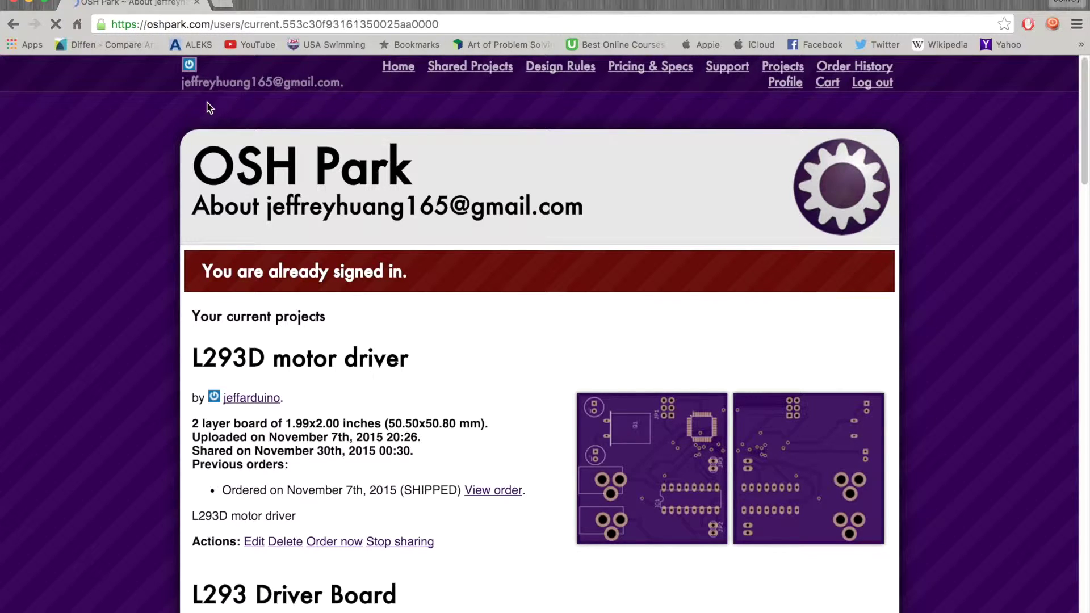
Step: Trim the address back to the oshpark.com home page and start a new PCB order
left_click(481, 22)
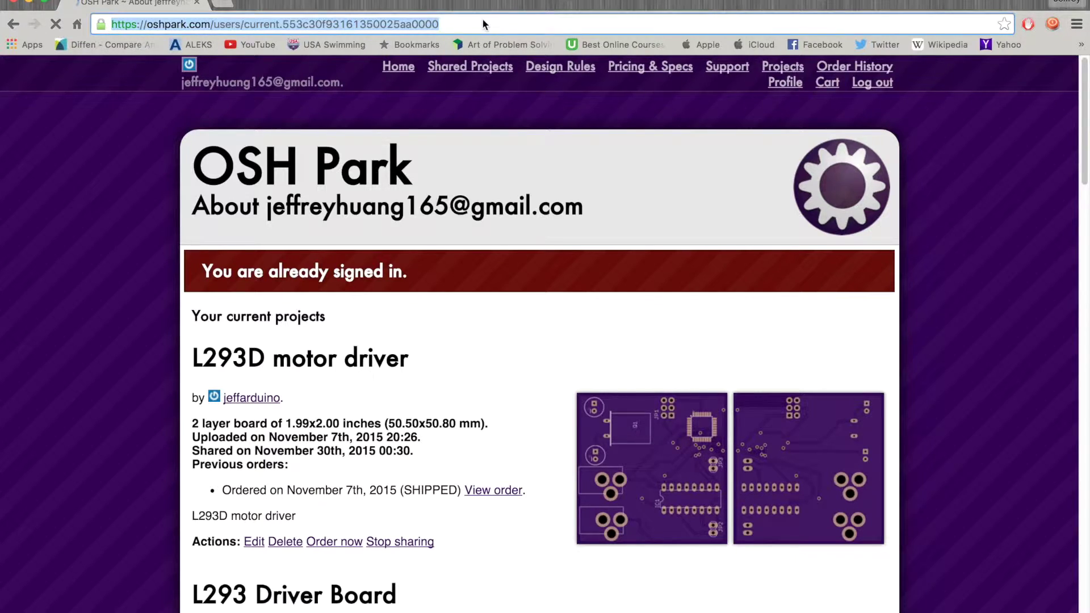
left_click(482, 22)
key("BackSpace")
key("BackSpace")
key("BackSpace")
key("BackSpace")
key("BackSpace")
key("BackSpace")
key("BackSpace")
key("BackSpace")
key("BackSpace")
key("BackSpace")
key("BackSpace")
key("BackSpace")
key("BackSpace")
key("BackSpace")
key("BackSpace")
key("BackSpace")
key("BackSpace")
key("BackSpace")
key("BackSpace")
key("BackSpace")
key("BackSpace")
key("BackSpace")
key("BackSpace")
key("BackSpace")
key("BackSpace")
key("BackSpace")
key("BackSpace")
key("BackSpace")
key("BackSpace")
key("BackSpace")
key("BackSpace")
key("BackSpace")
key("BackSpace")
key("BackSpace")
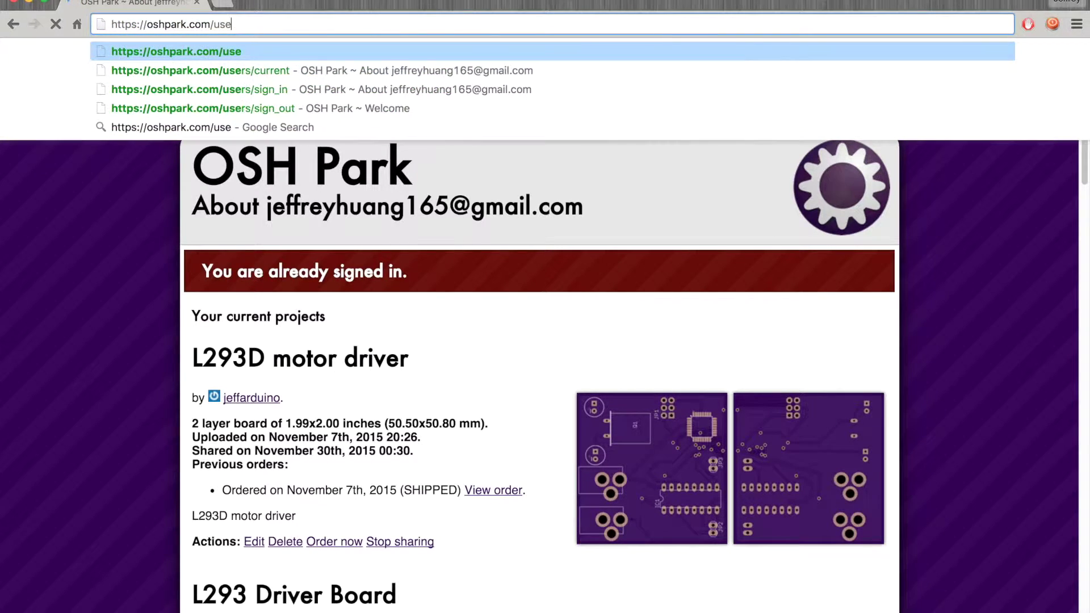
key("Return")
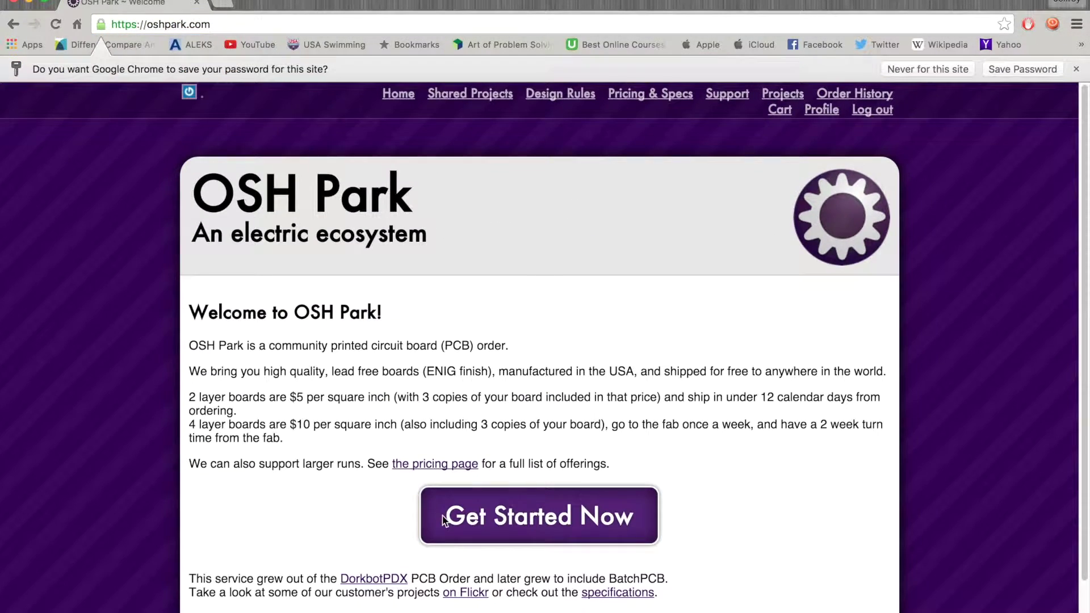
left_click(481, 521)
Step: Upload LED schmatic.brd from Documents > eagle > LED board
left_click(461, 401)
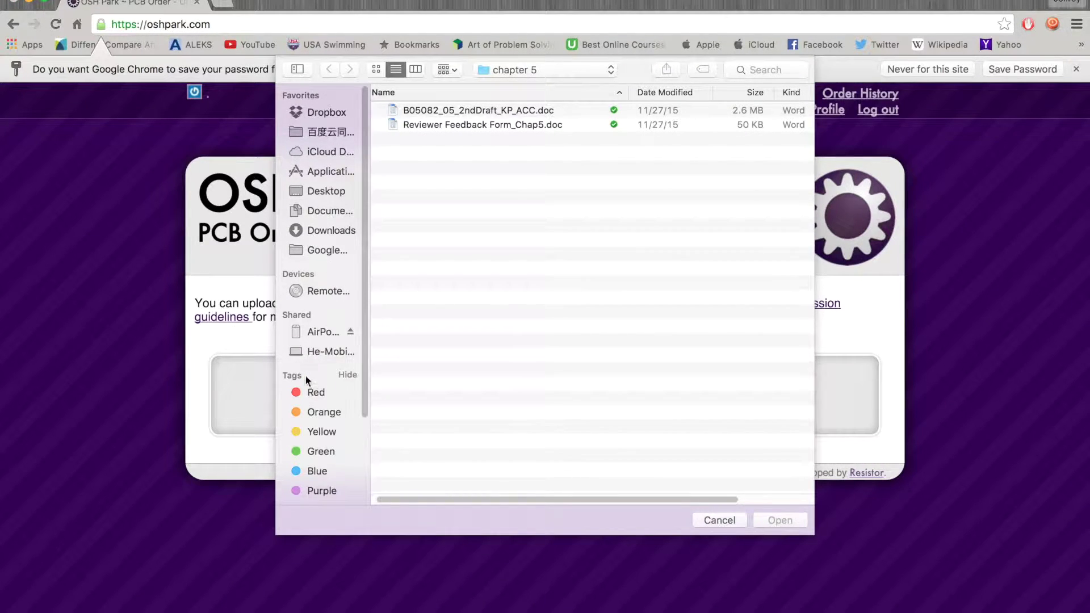
left_click(301, 229)
left_click(302, 214)
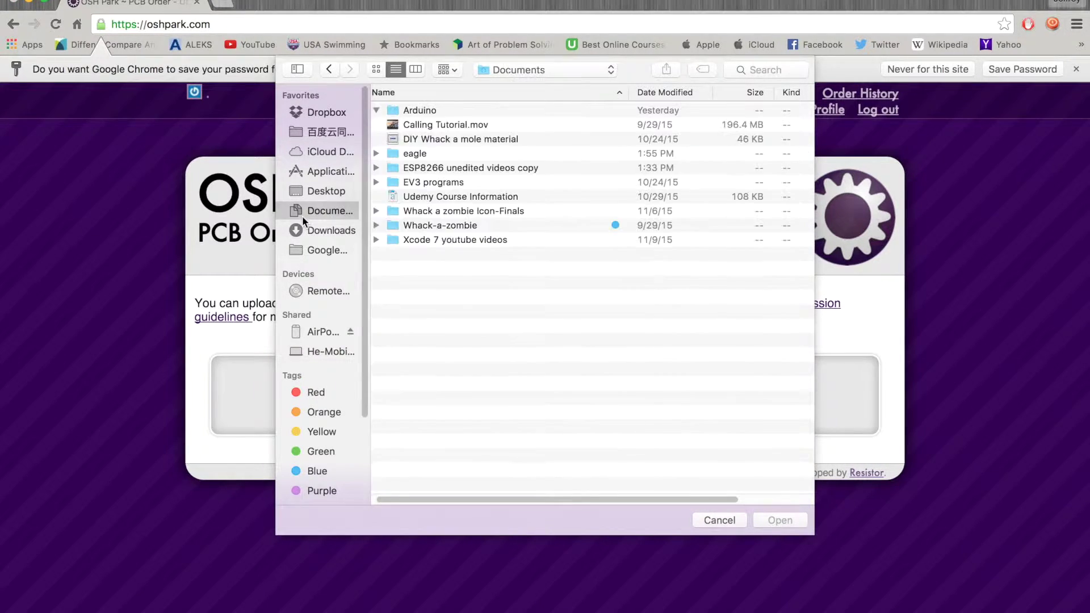
scroll(392, 335, "right", 1)
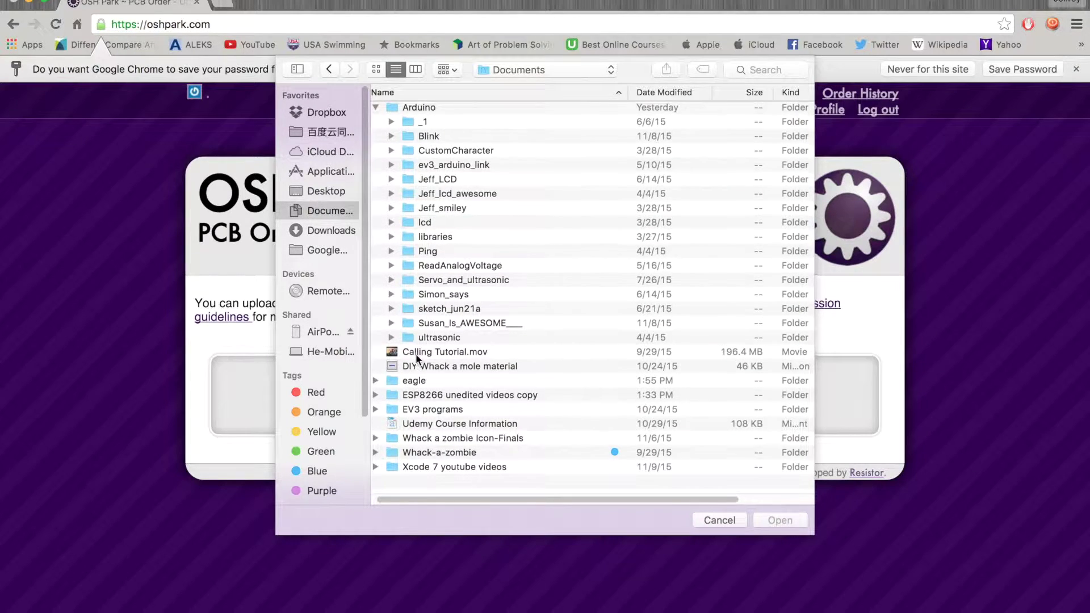
double_click(404, 383)
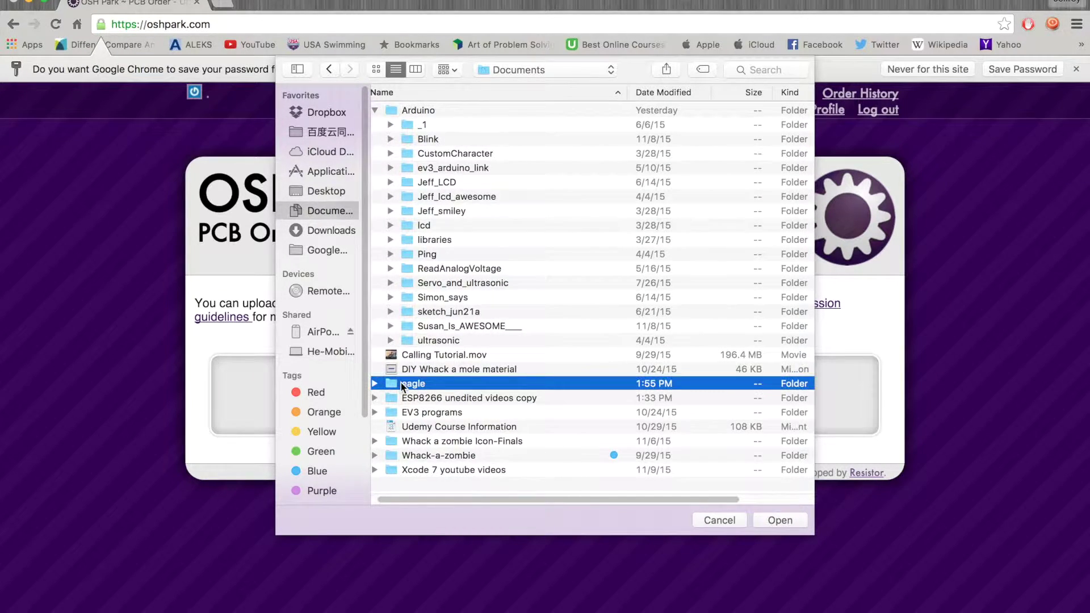
double_click(405, 136)
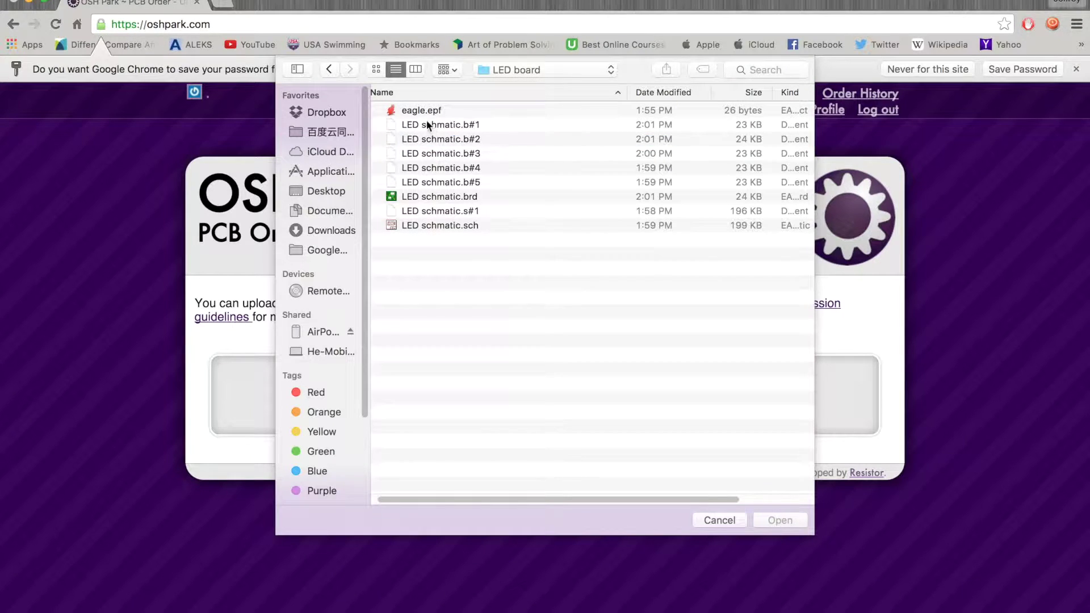
left_click(423, 196)
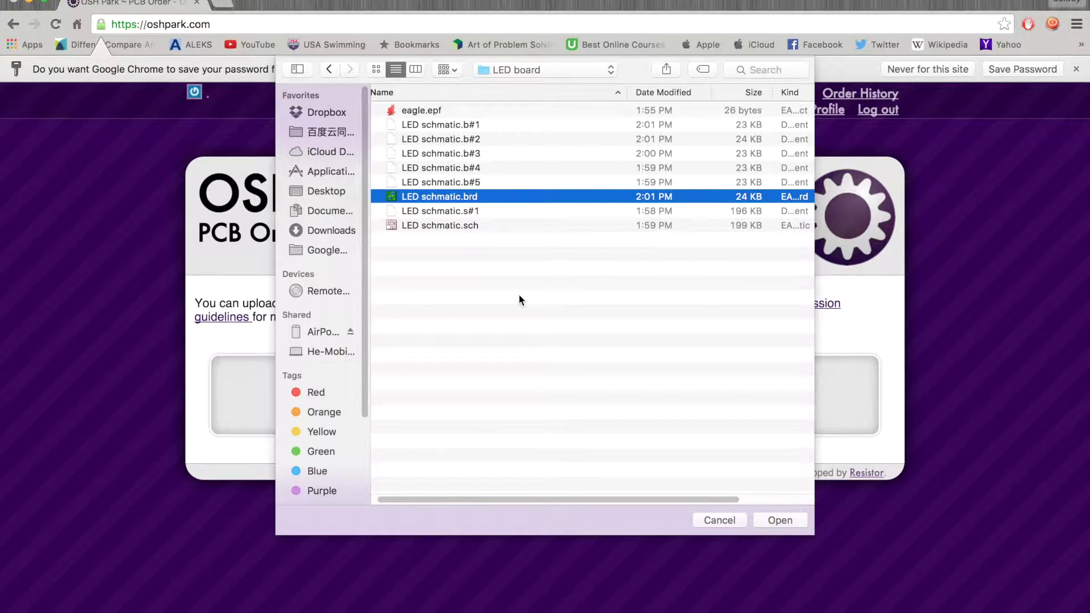
left_click(779, 519)
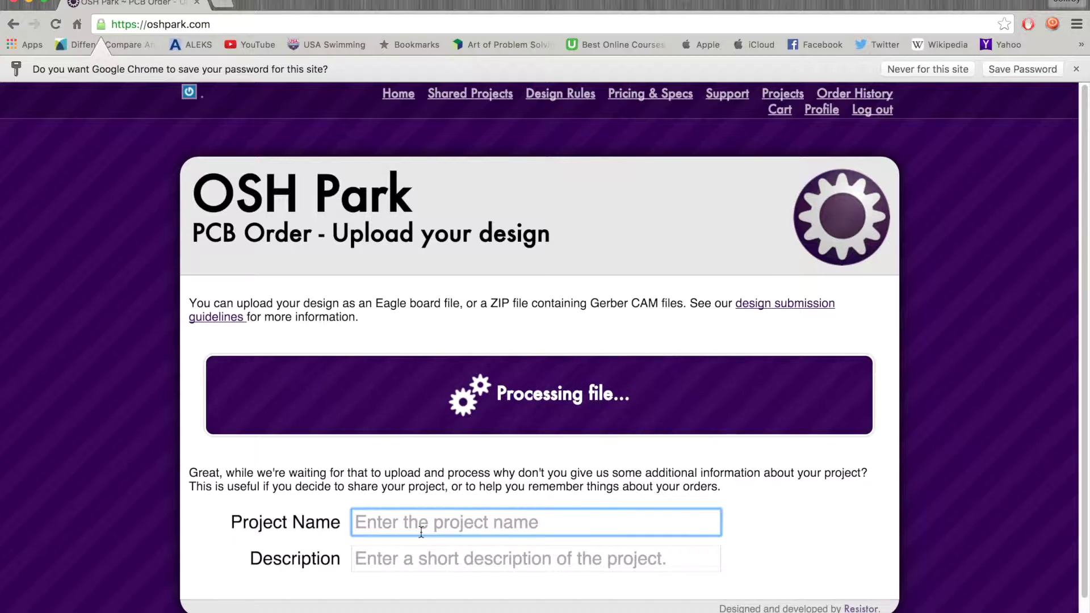
Step: Name the project 'LED Tutorial', describe it as 'This is our first project', and continue
left_click(1017, 71)
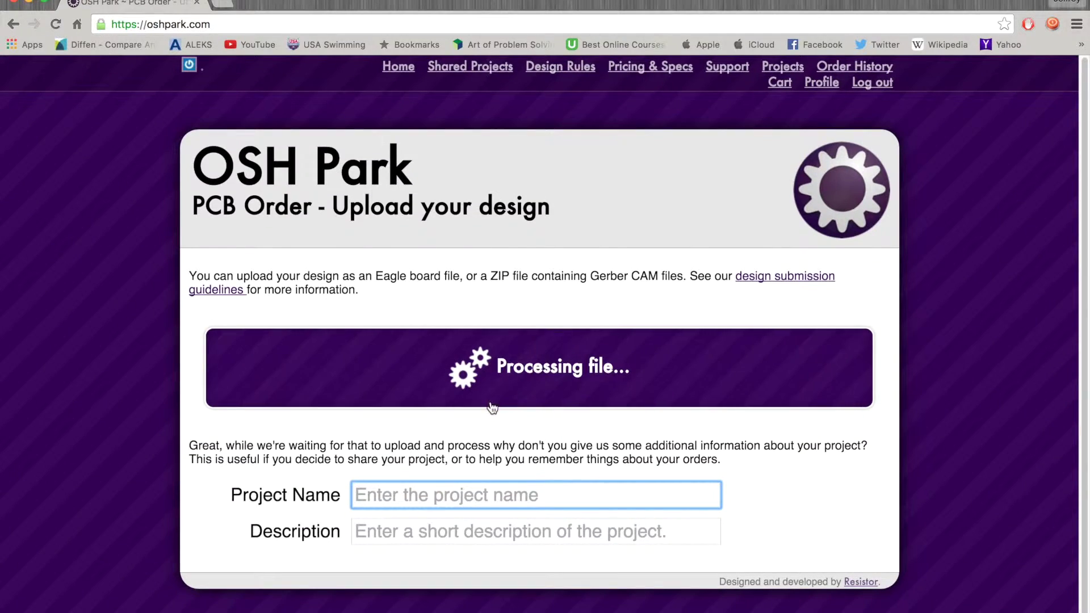
type("LED ")
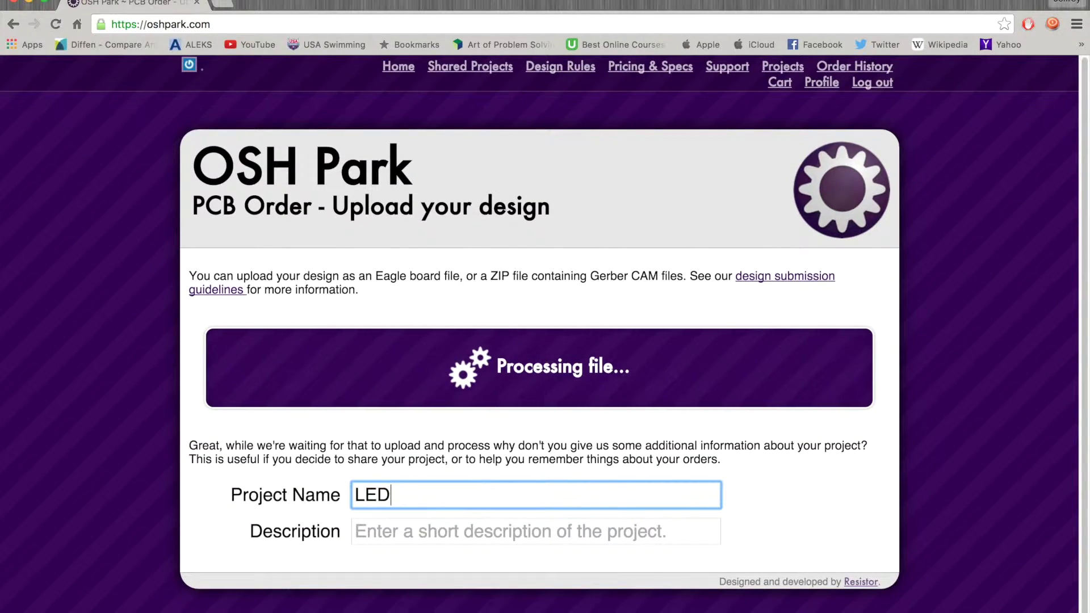
type("Tutorial")
key("Tab")
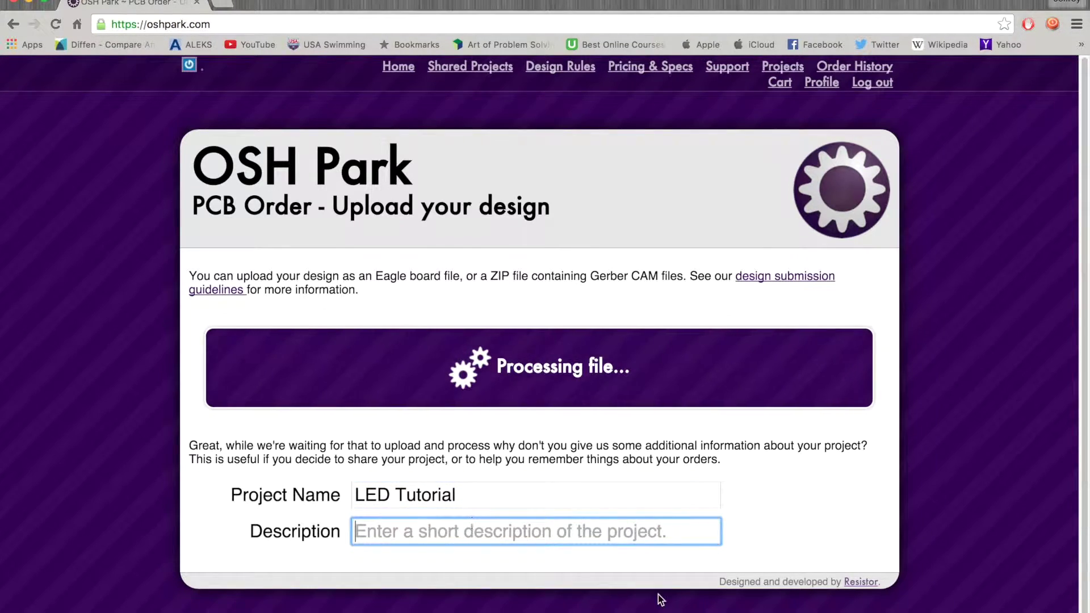
type("Thsi")
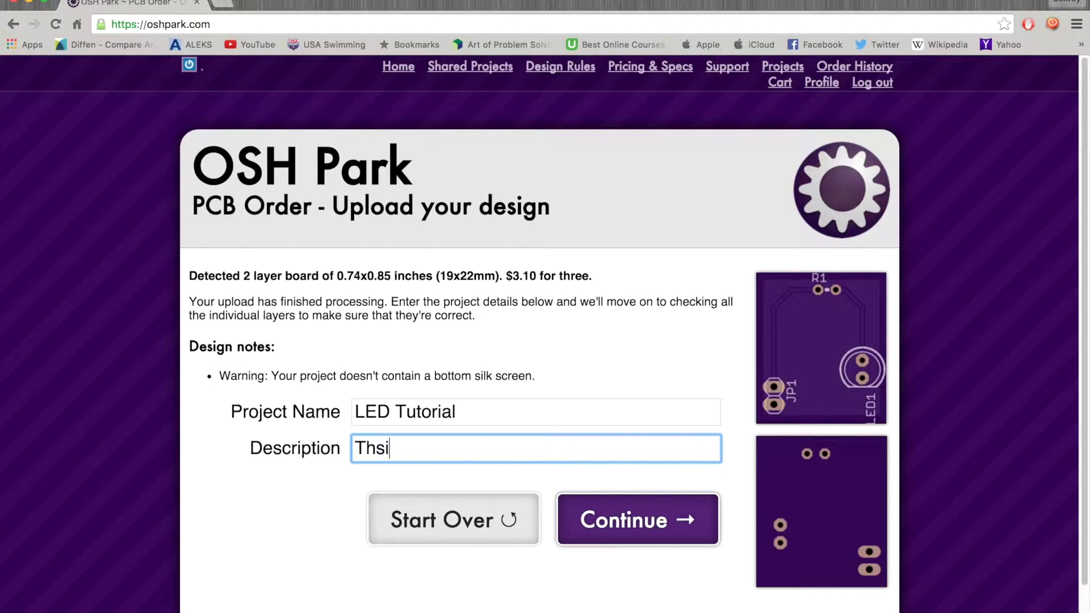
key("BackSpace")
key("BackSpace")
type("is is our firs")
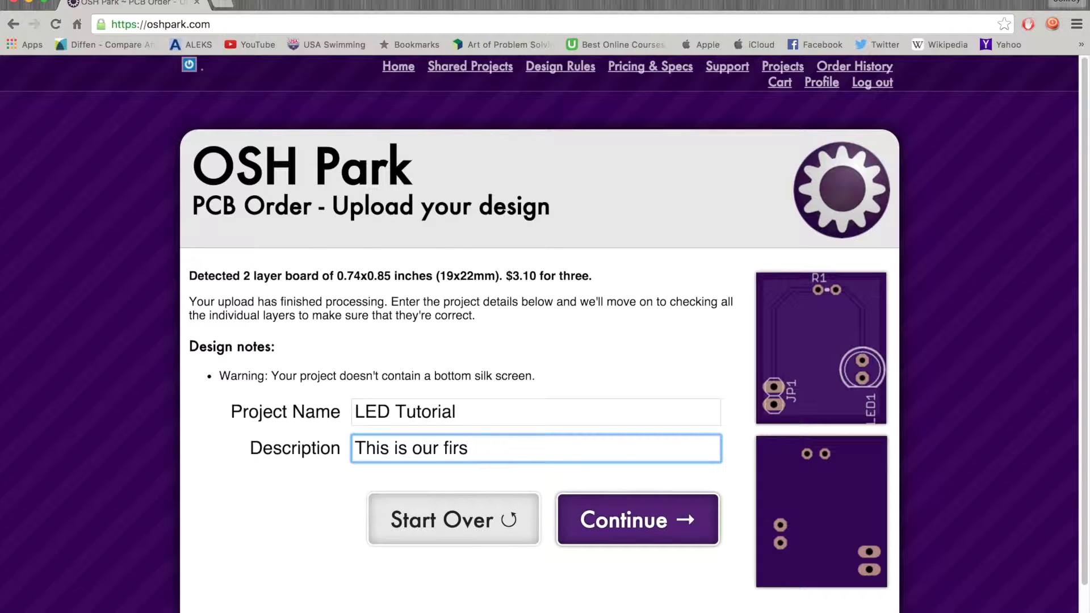
type("t project")
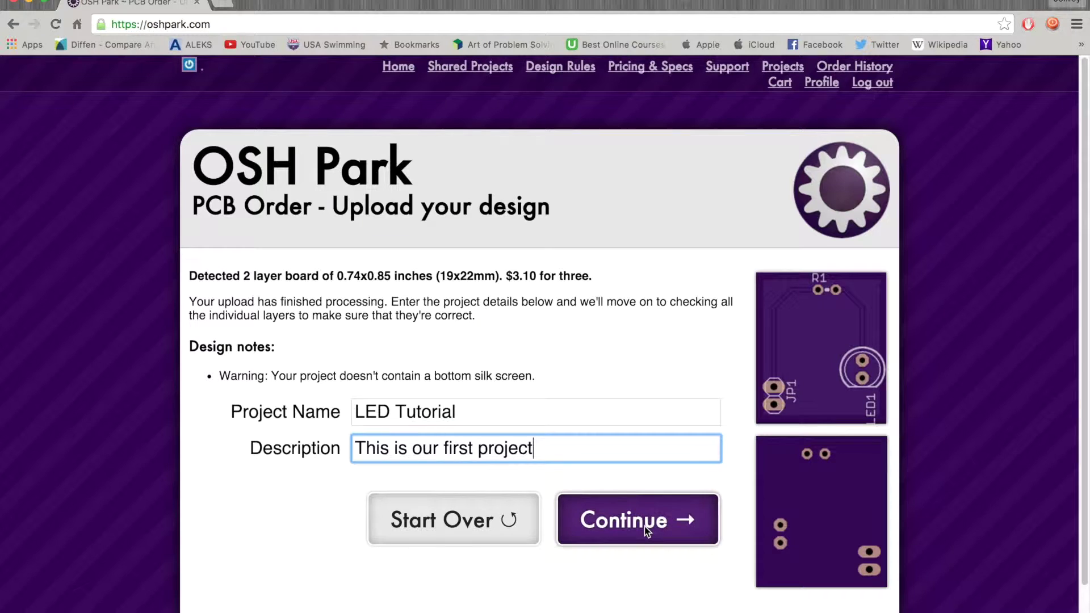
left_click(680, 522)
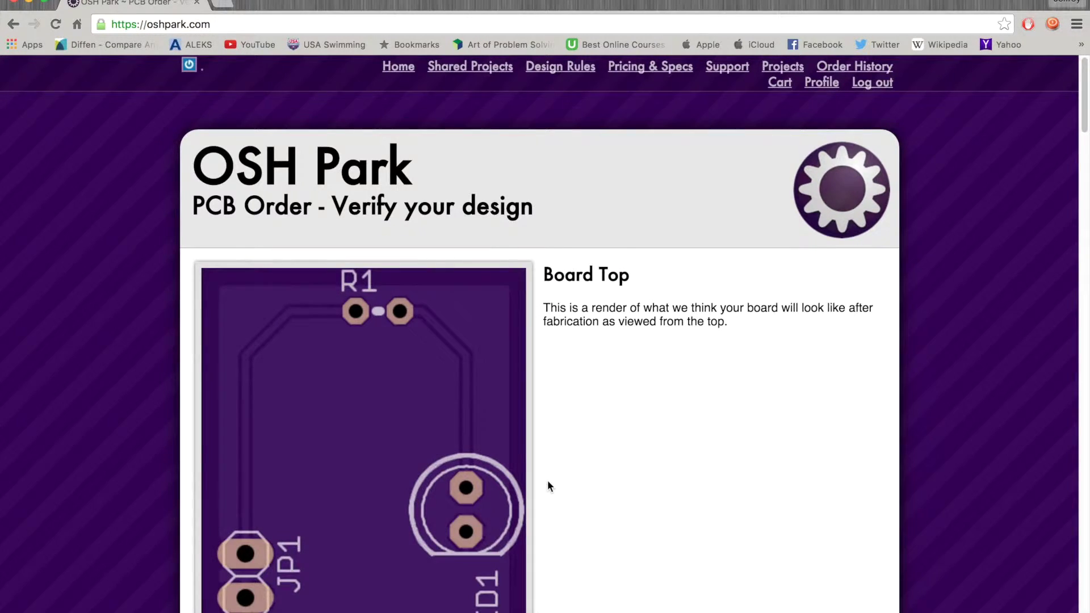
Step: Review the verified design, noting the bottom silk screen warning, then approve and order it
scroll(547, 482, "down", 10)
scroll(550, 486, "down", 15)
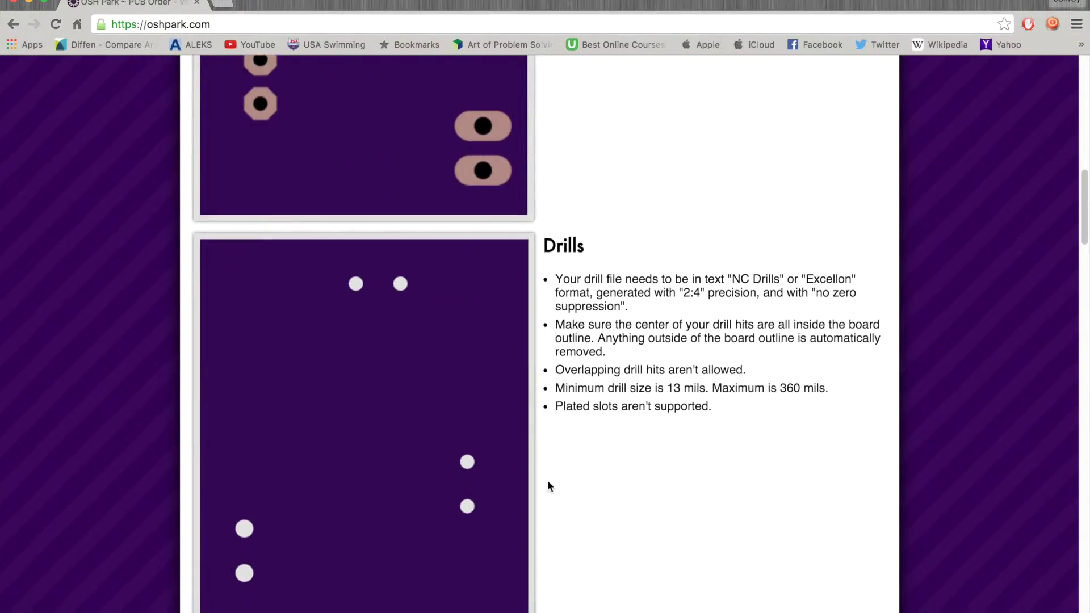
scroll(548, 483, "down", 18)
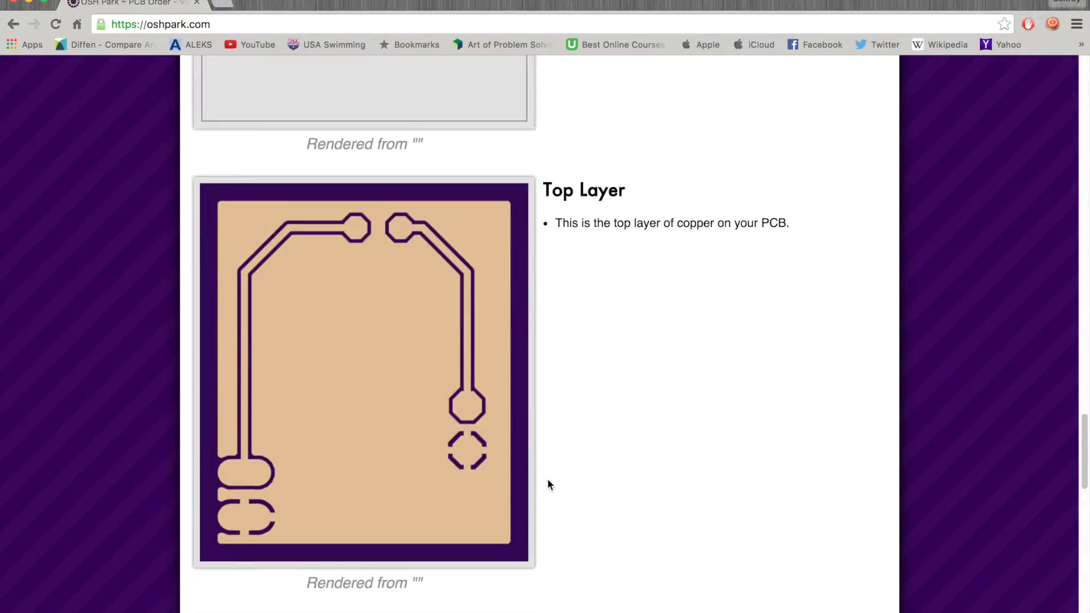
scroll(547, 484, "down", 5)
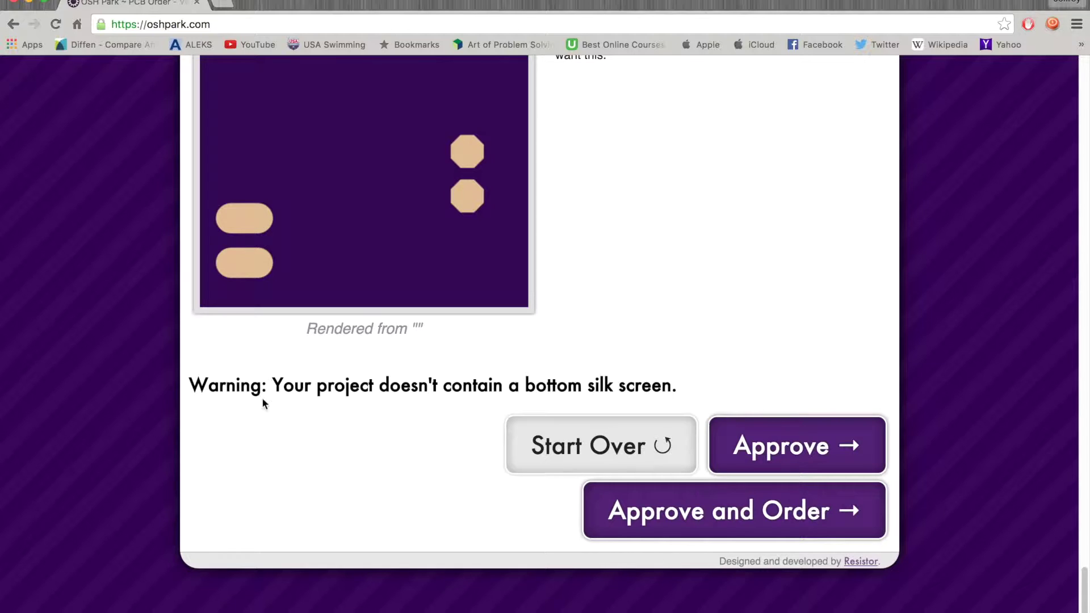
triple_click(243, 391)
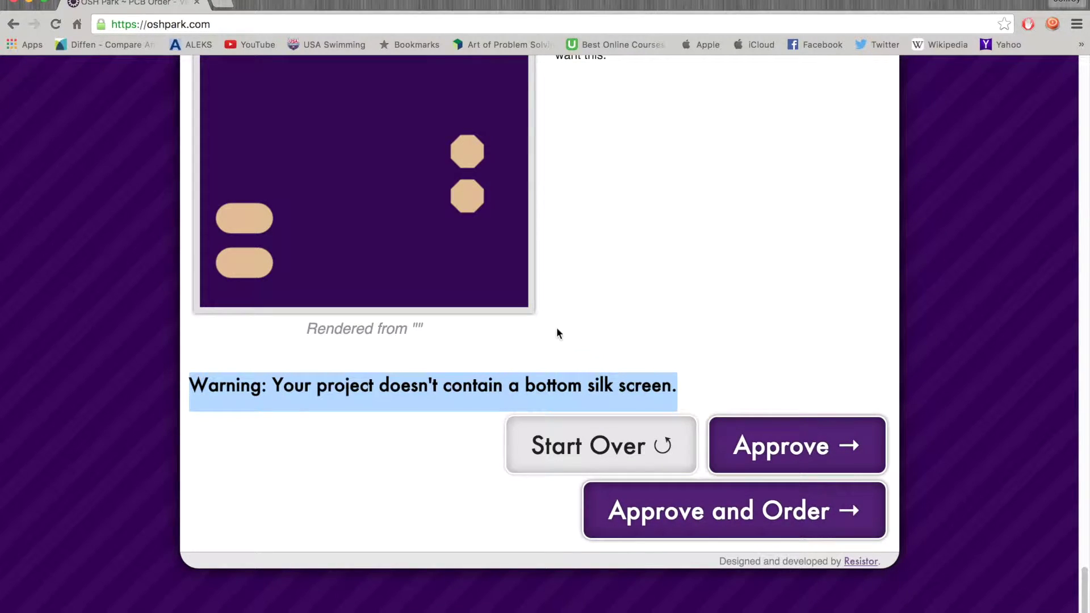
scroll(557, 333, "up", 3)
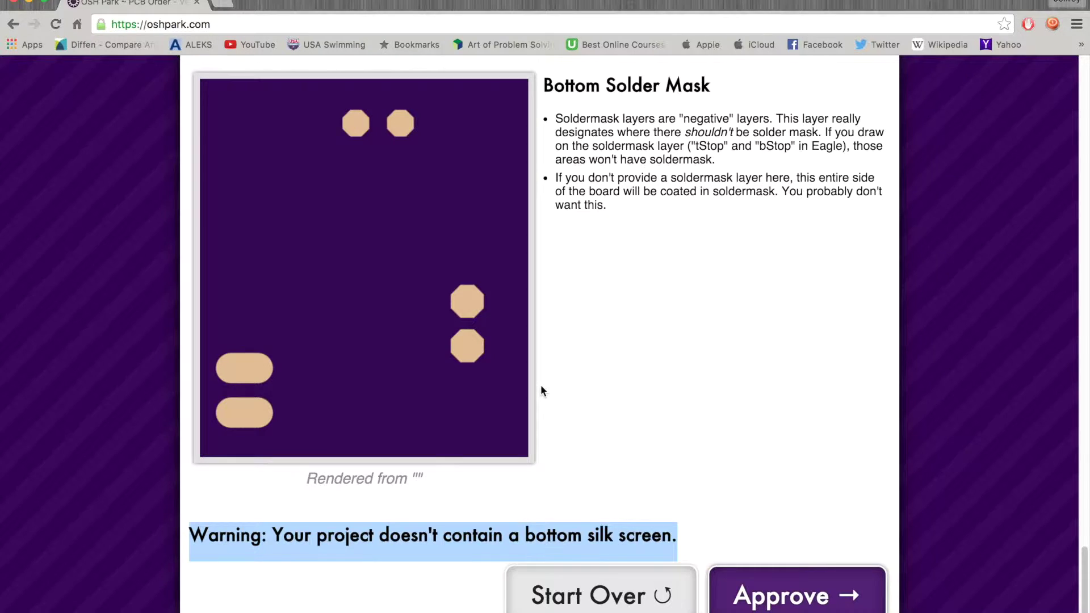
scroll(541, 386, "down", 2)
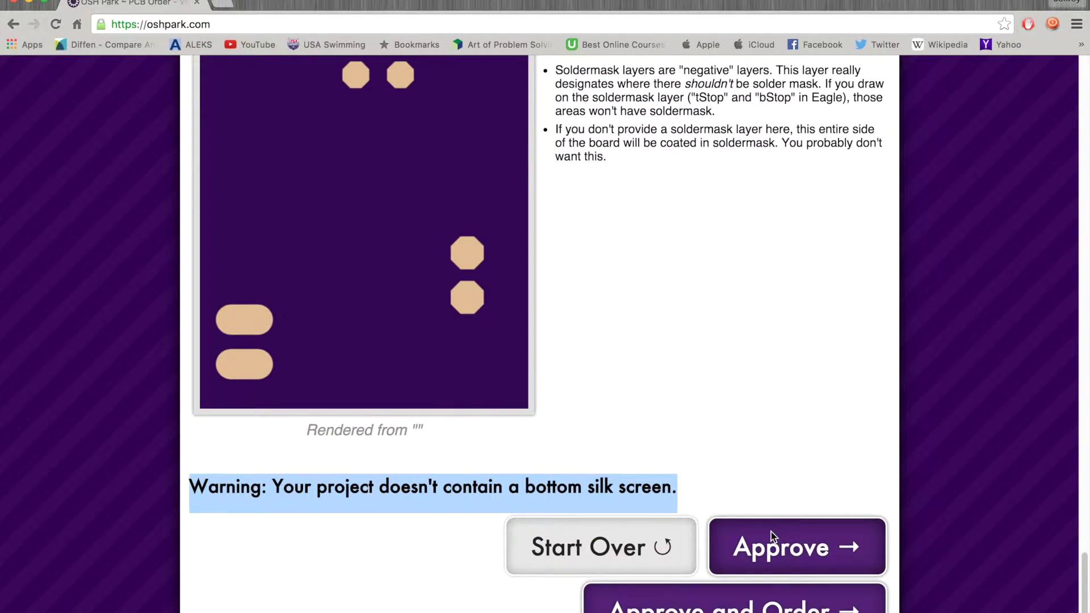
scroll(771, 585, "down", 1)
left_click(771, 585)
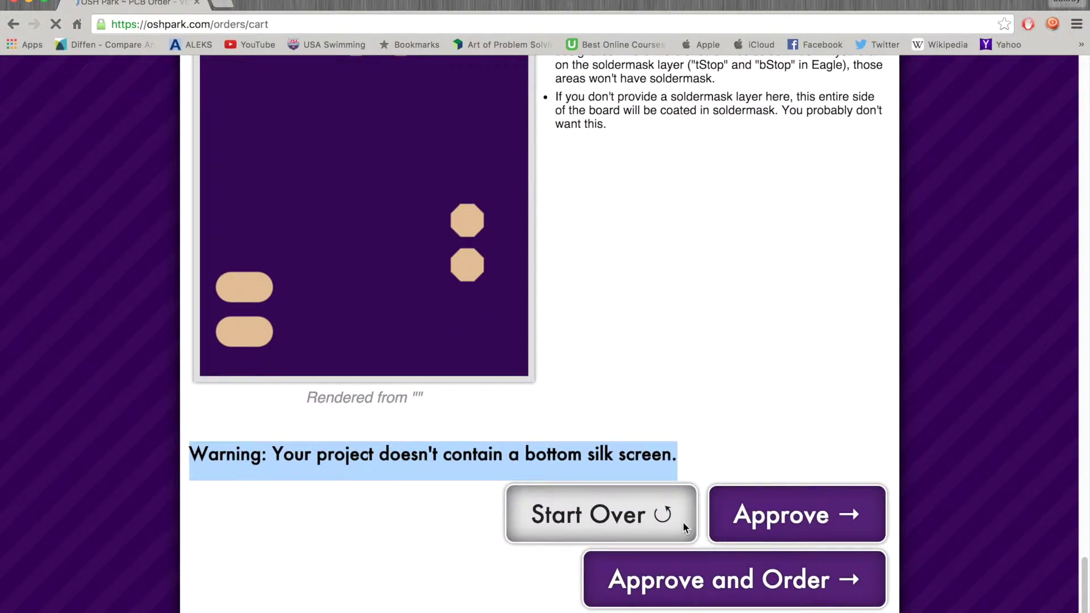
scroll(486, 246, "down", 1)
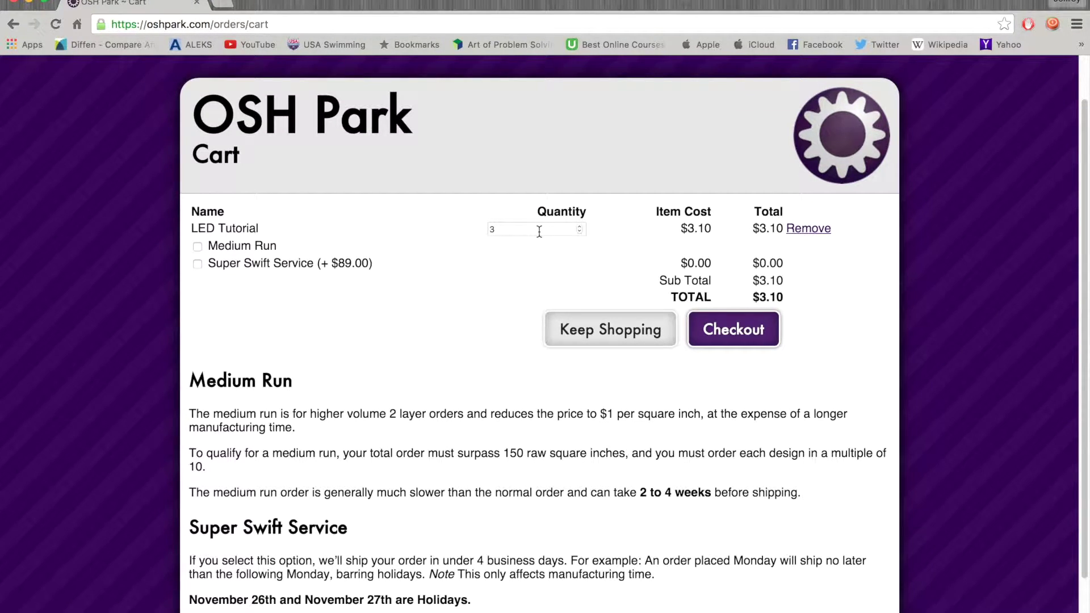
Step: Check the $3.10 item cost, then leave the cart and view the Projects list
double_click(703, 229)
triple_click(695, 227)
double_click(702, 228)
scroll(607, 284, "down", 2)
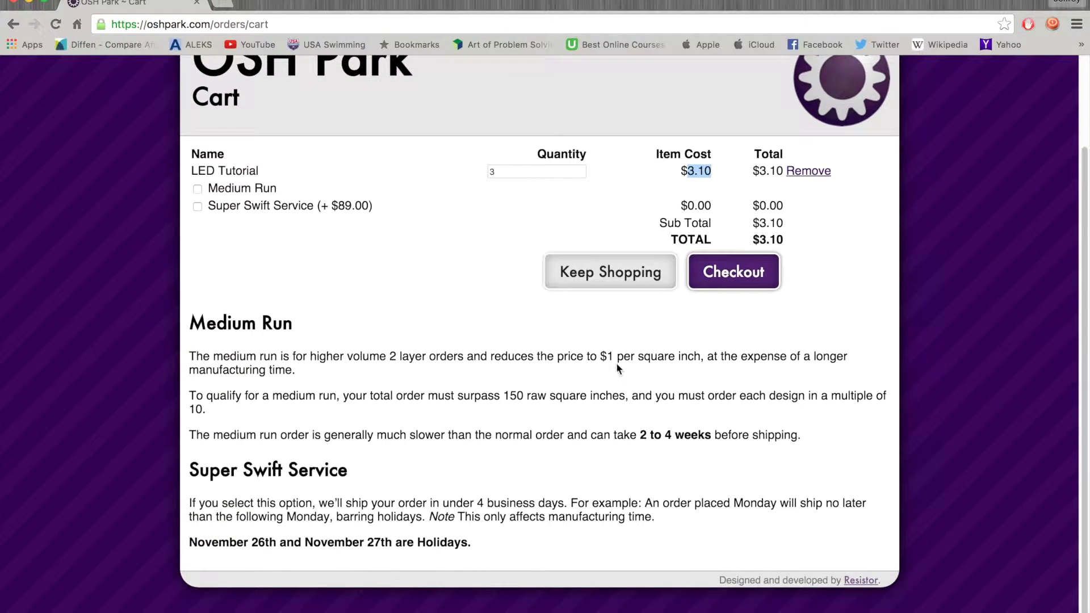
left_click(632, 270)
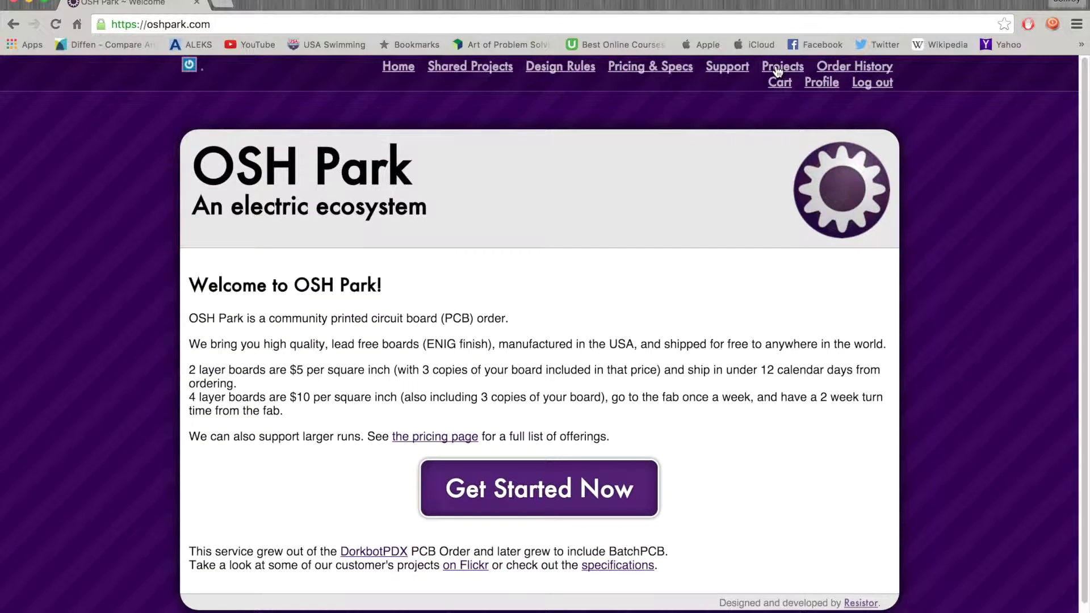
left_click(778, 69)
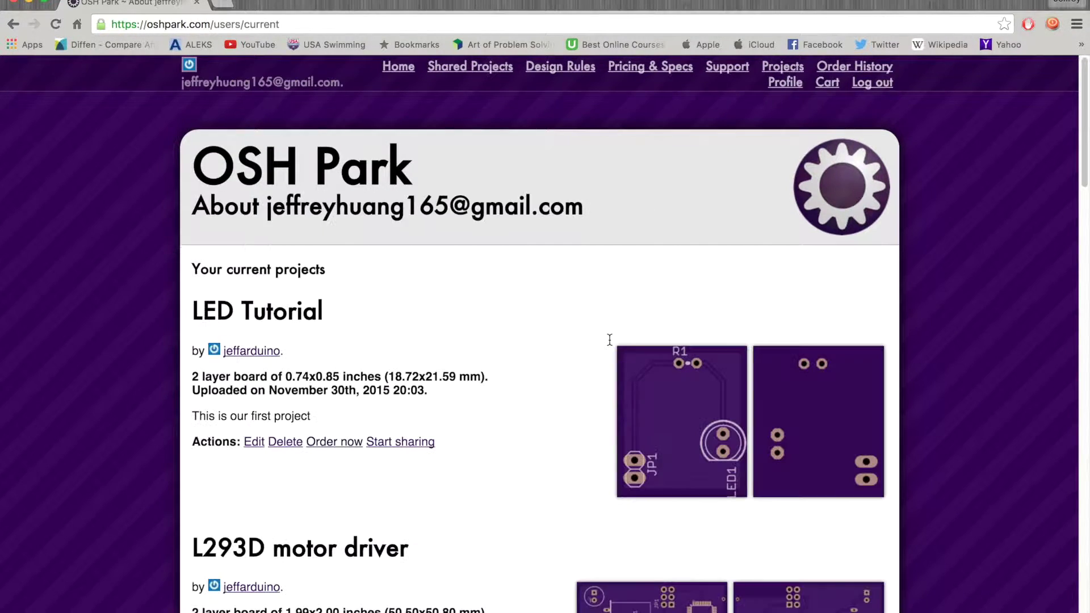
scroll(570, 367, "down", 1)
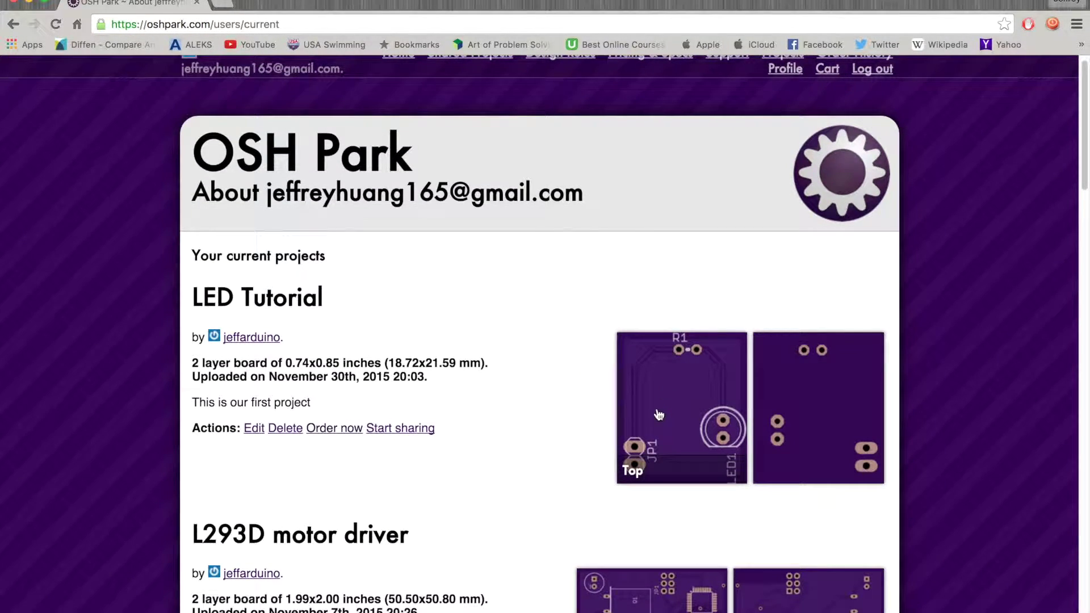